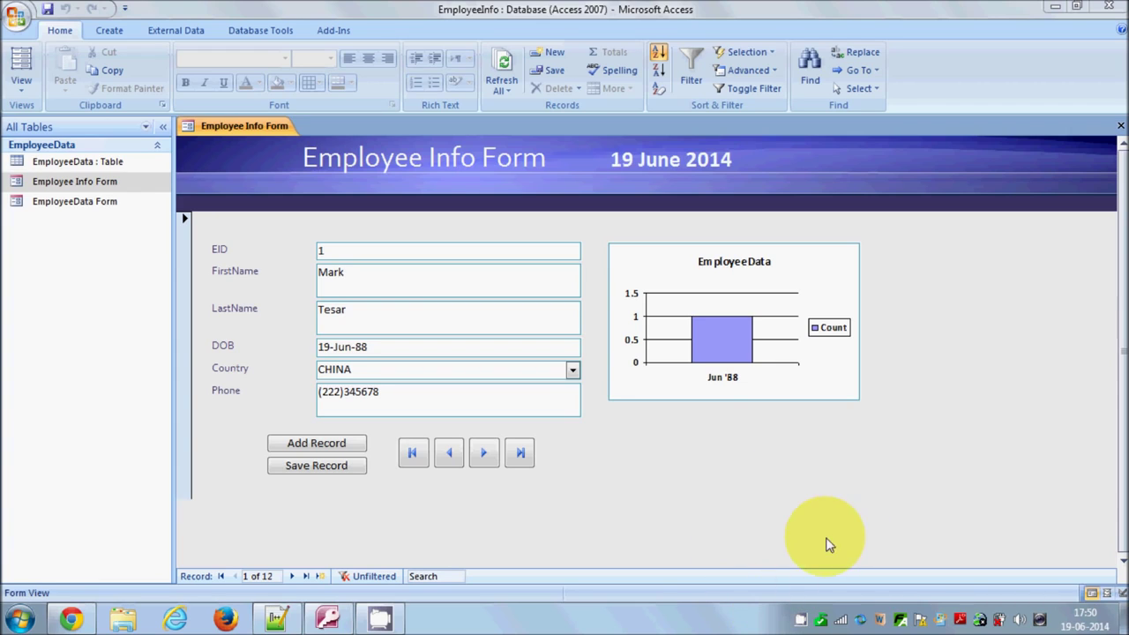
Close the Employee Info Form and open the EmployeeData table.
{"action": "left_click", "coordinate": [1120, 128]}
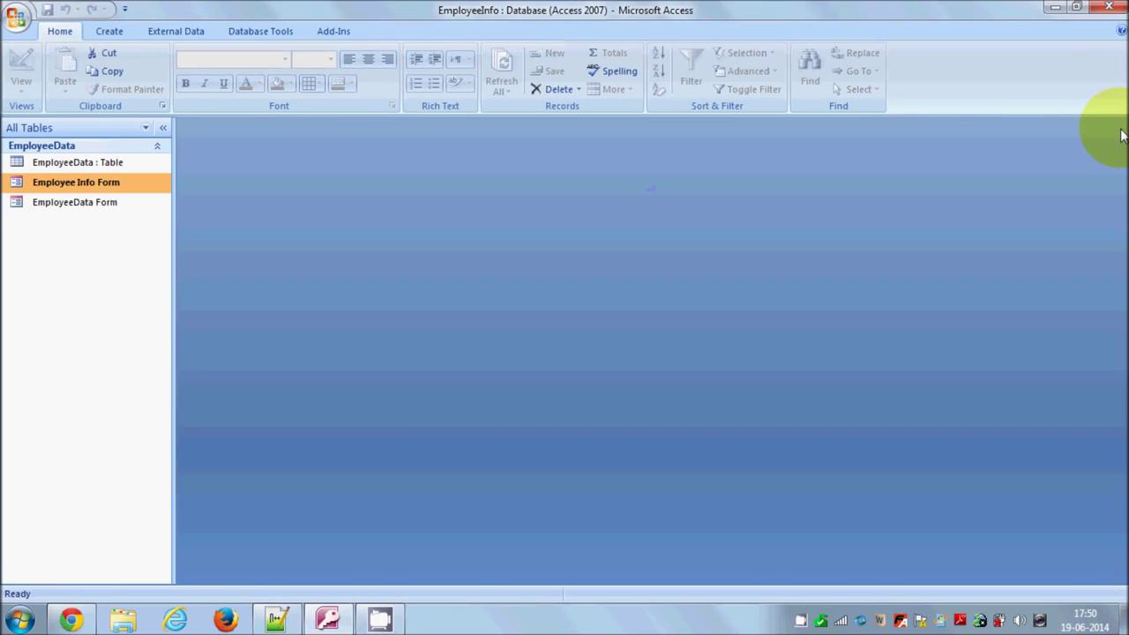
{"action": "left_click", "coordinate": [110, 168]}
{"action": "right_click", "coordinate": [111, 167]}
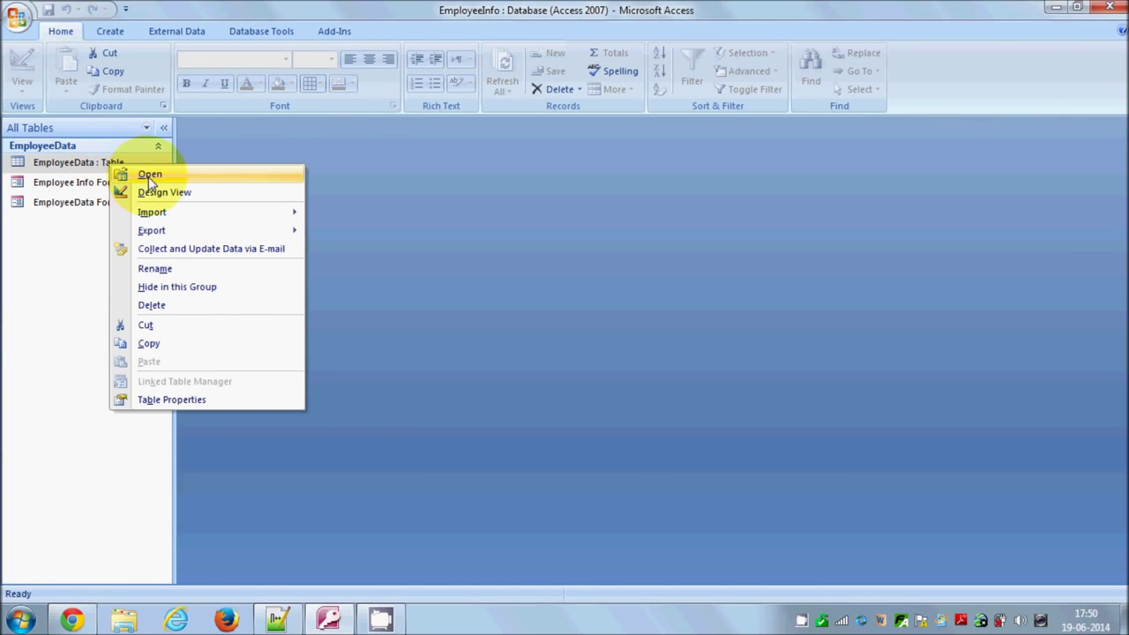
{"action": "left_click", "coordinate": [148, 177]}
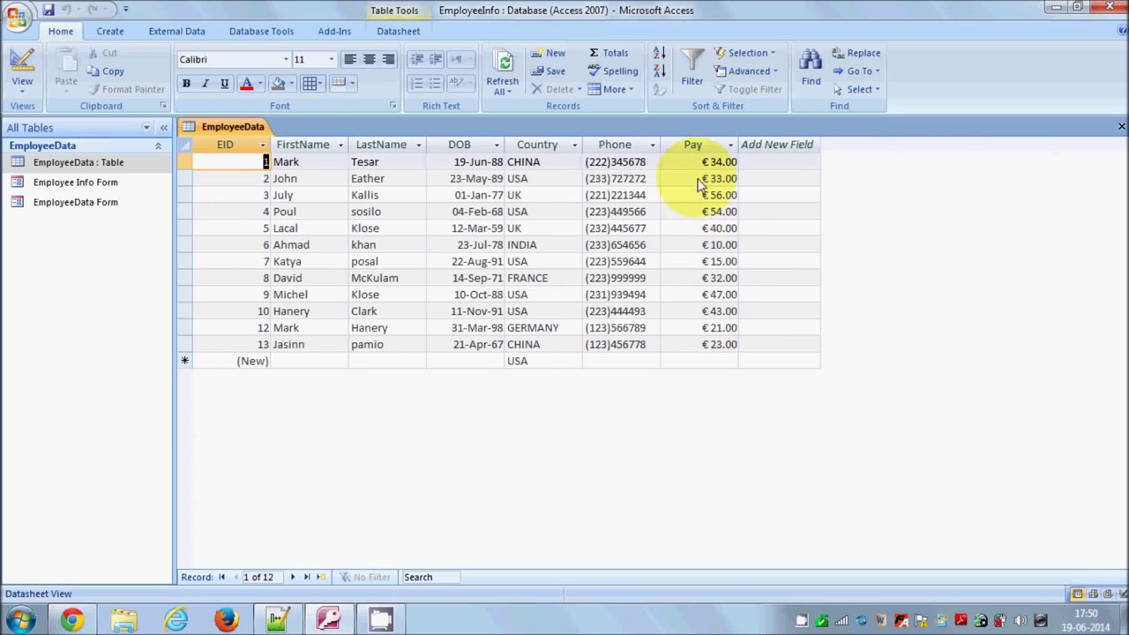
Set the Pay field's format to Euro in the table design and return to the datasheet.
{"action": "left_click", "coordinate": [22, 86]}
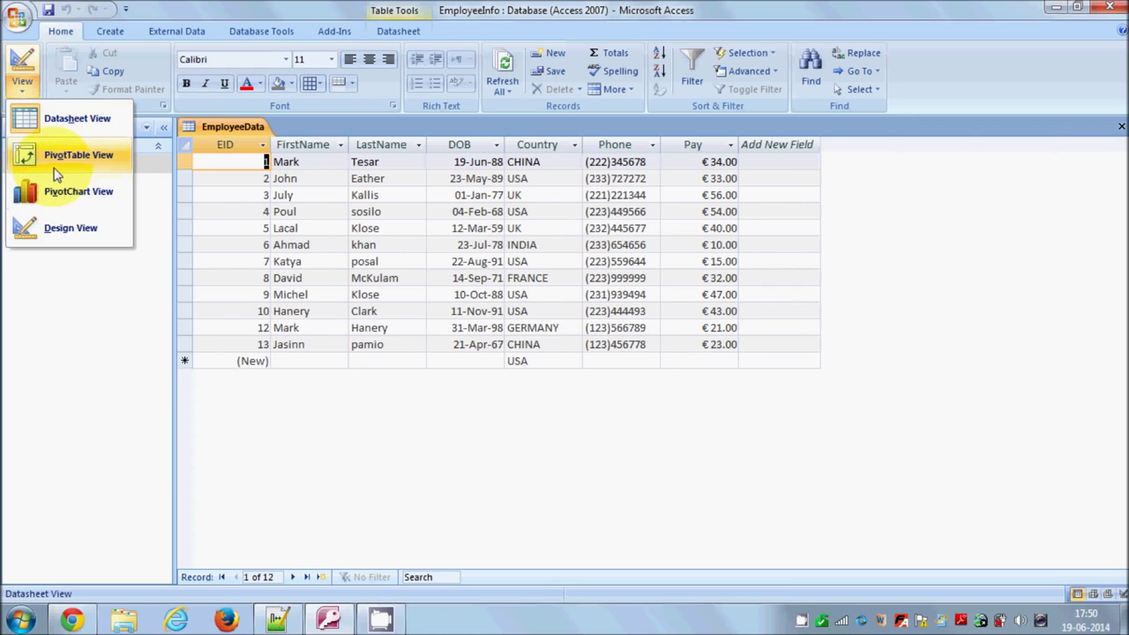
{"action": "left_click", "coordinate": [71, 239]}
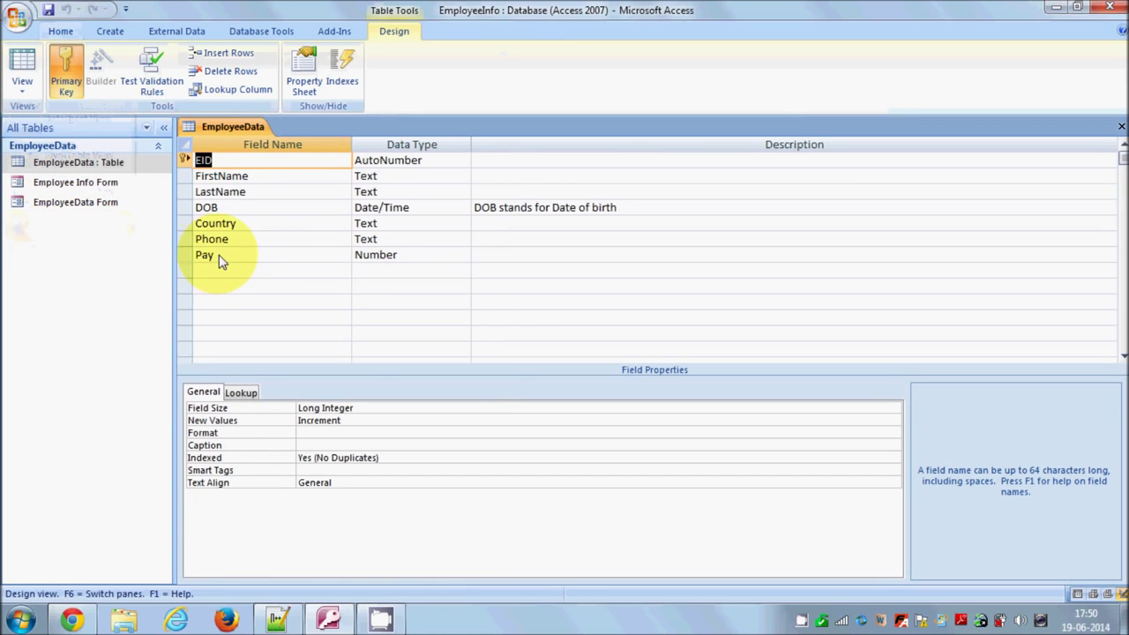
{"action": "left_click", "coordinate": [221, 258]}
{"action": "left_click", "coordinate": [187, 259]}
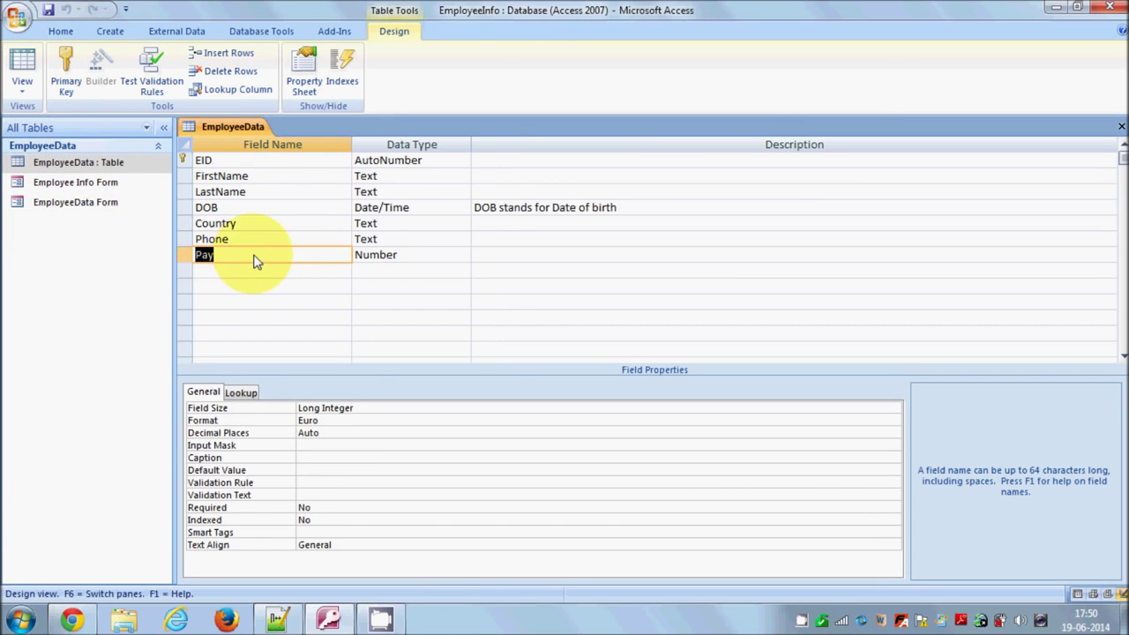
{"action": "left_click", "coordinate": [353, 421]}
{"action": "left_click", "coordinate": [893, 421]}
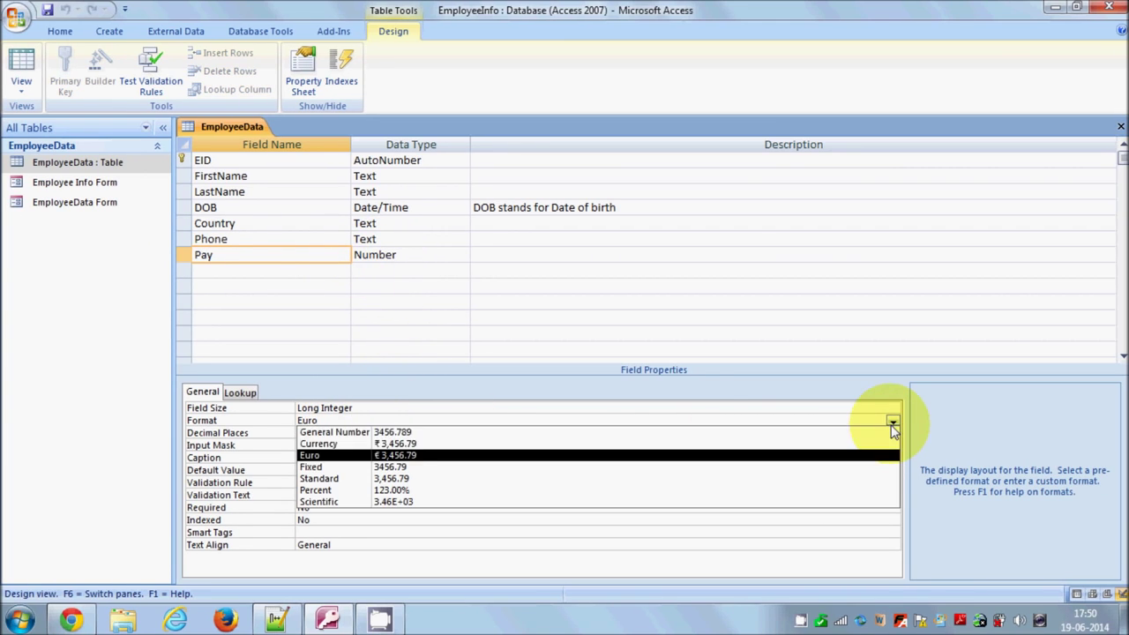
{"action": "left_click", "coordinate": [472, 457]}
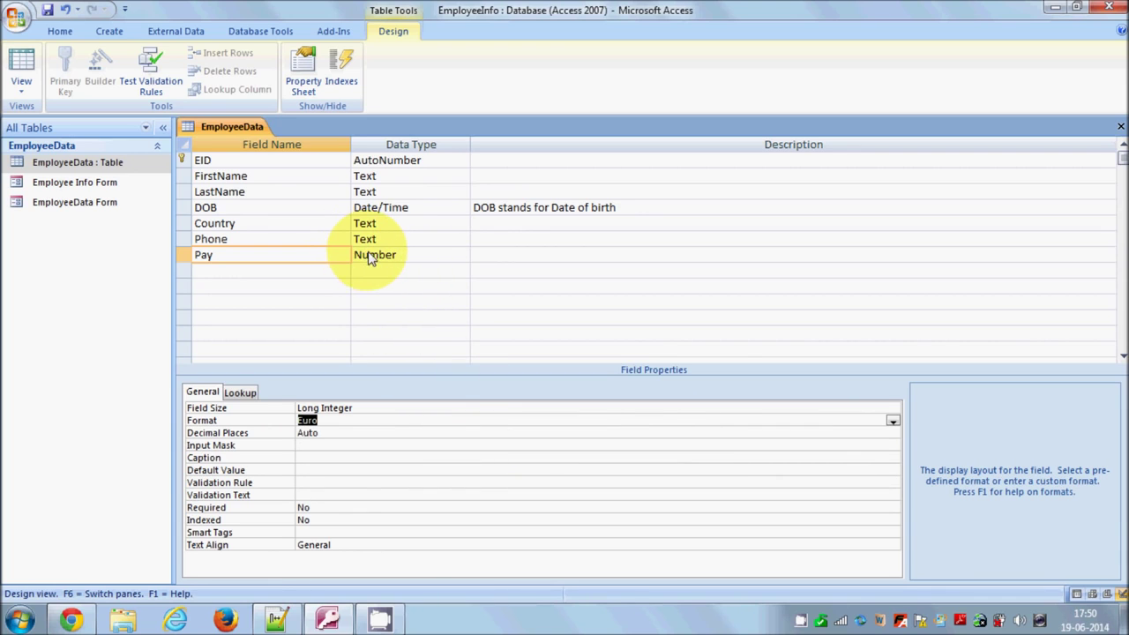
{"action": "left_click", "coordinate": [23, 77]}
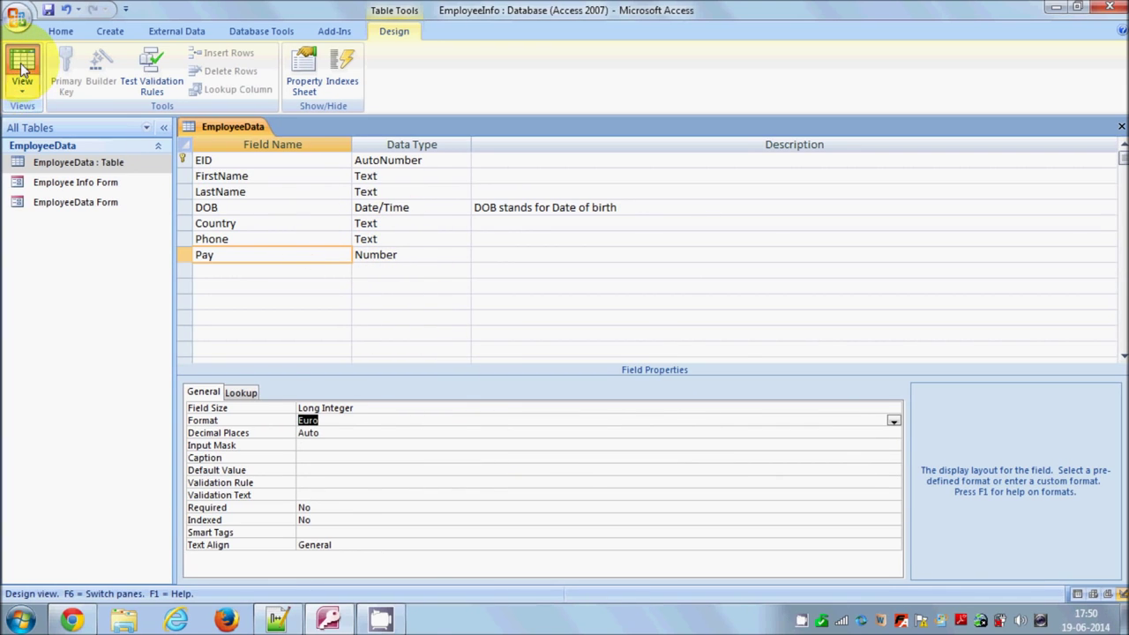
{"action": "left_click", "coordinate": [539, 354]}
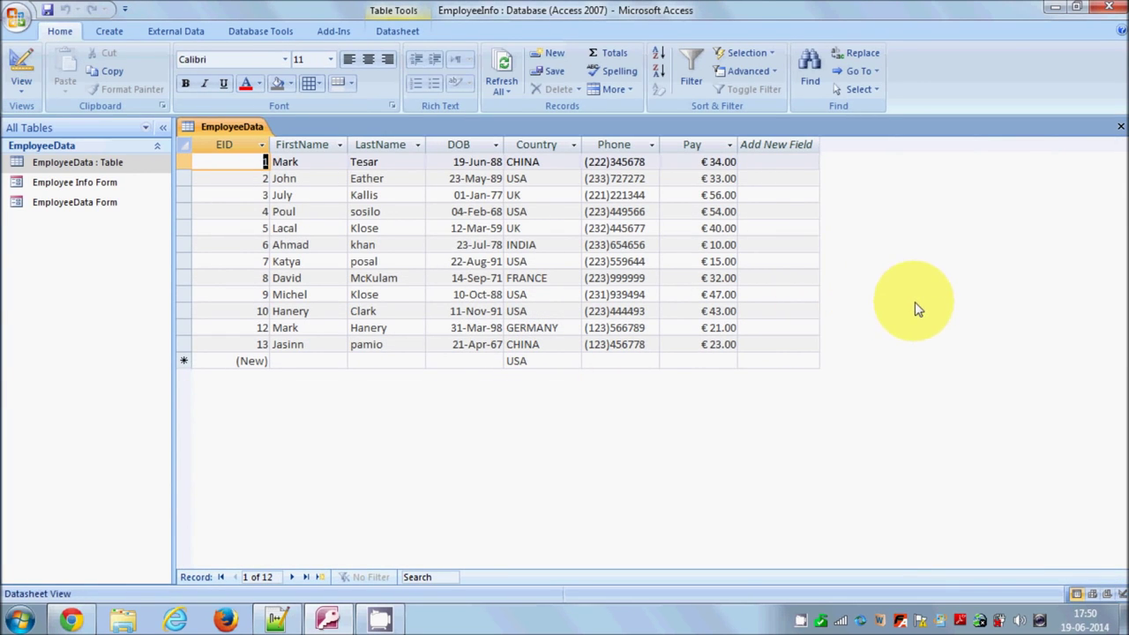
Start a simple query with the Query Wizard and include all fields of the EmployeeData table.
{"action": "left_click", "coordinate": [110, 33]}
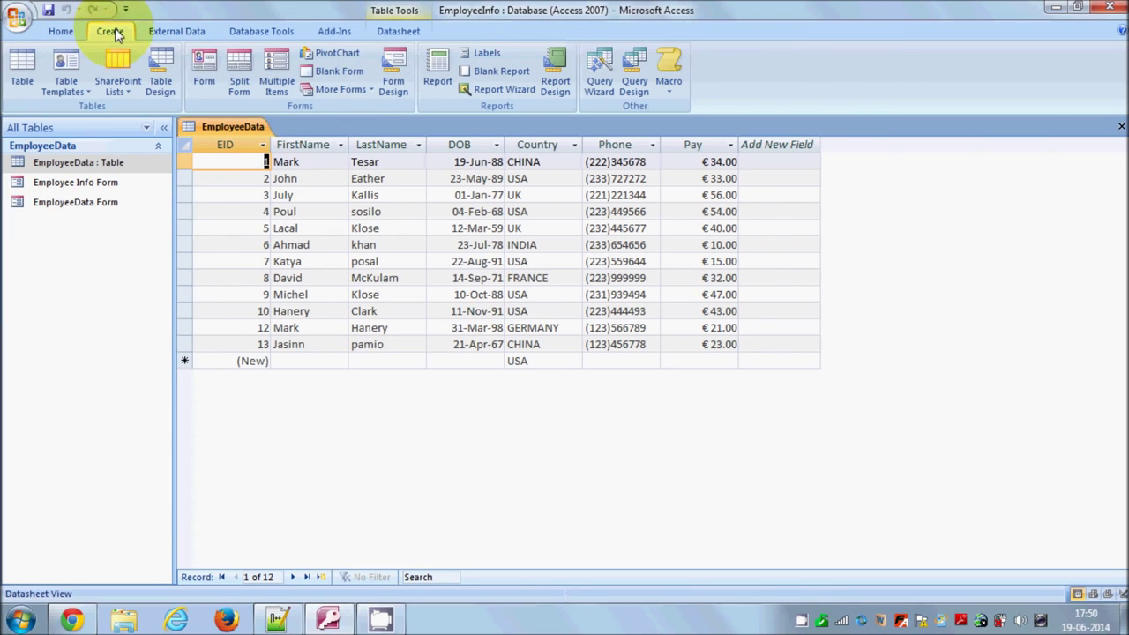
{"action": "left_click", "coordinate": [595, 75]}
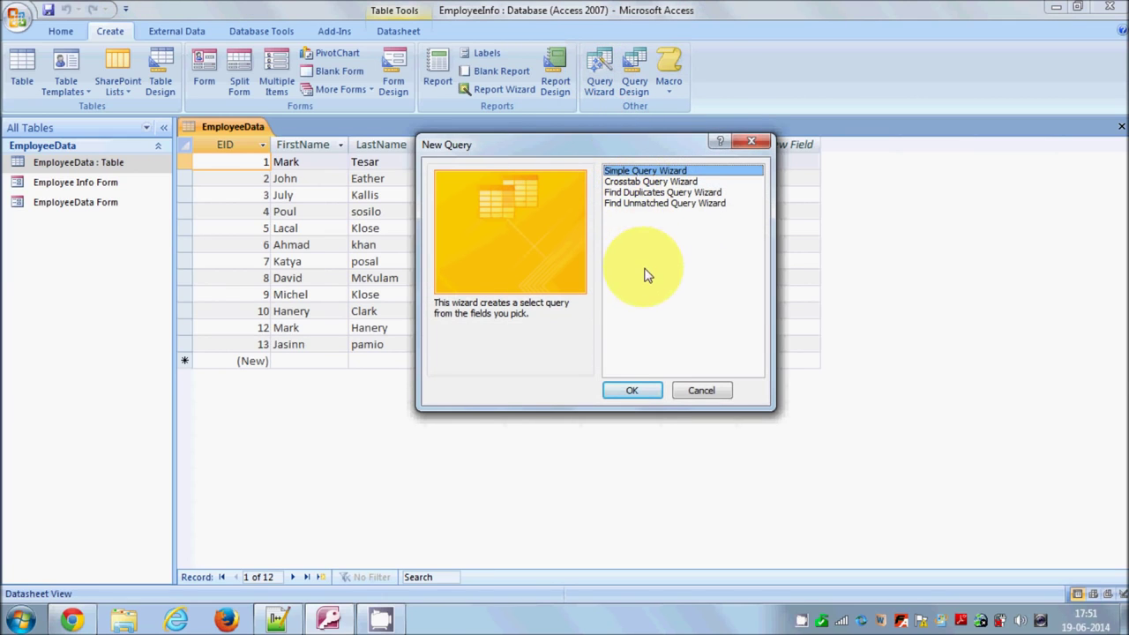
{"action": "left_click", "coordinate": [634, 391]}
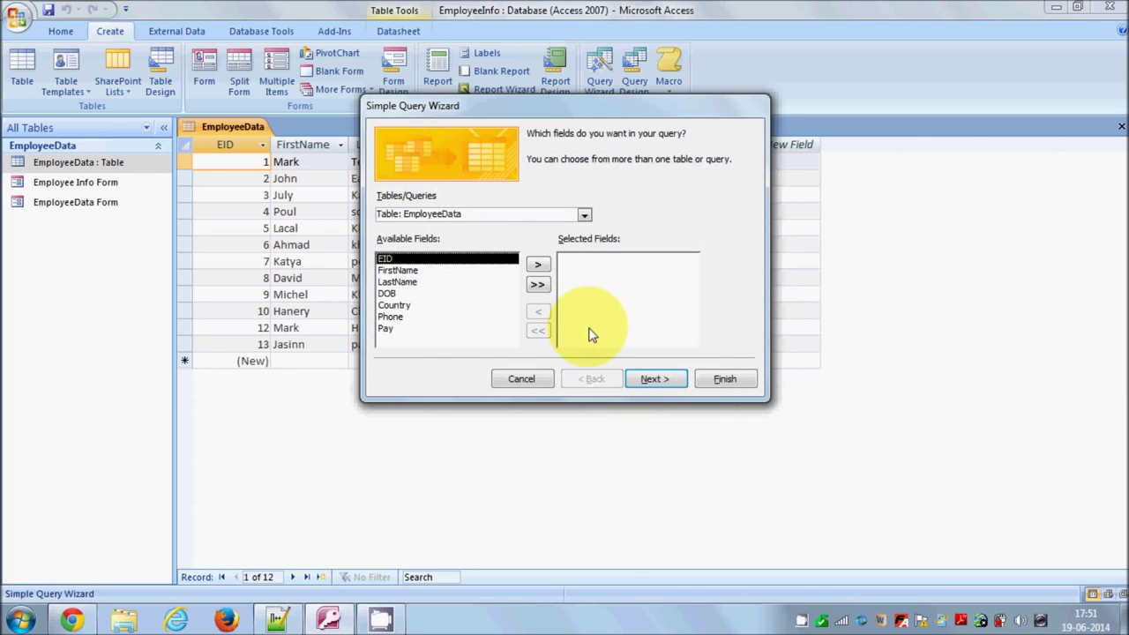
{"action": "left_click", "coordinate": [584, 216]}
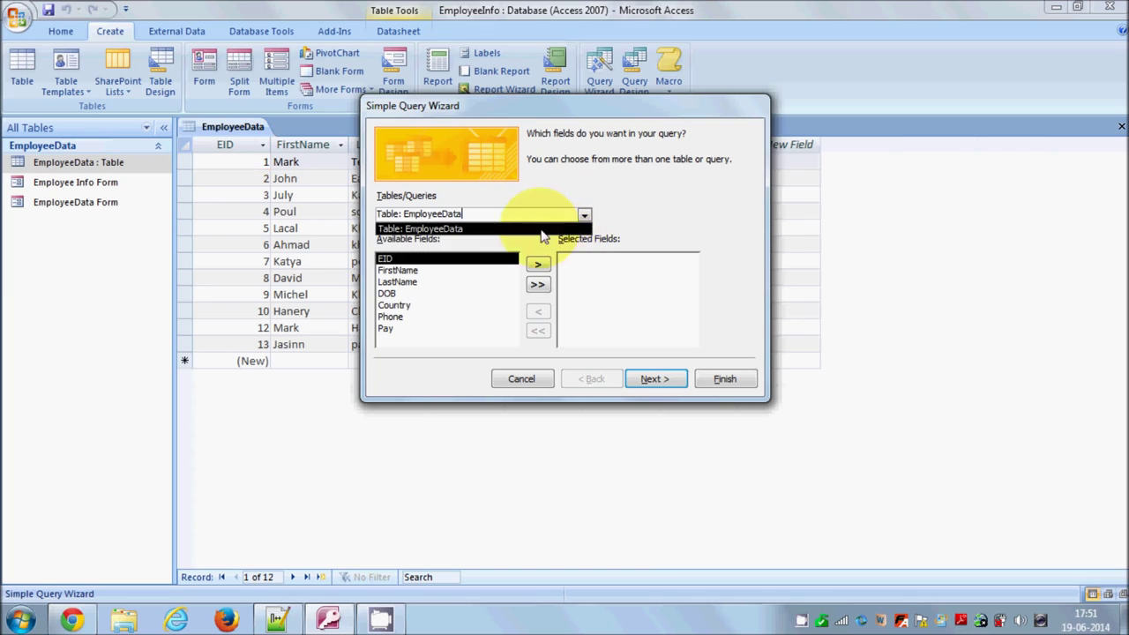
{"action": "left_click", "coordinate": [496, 231]}
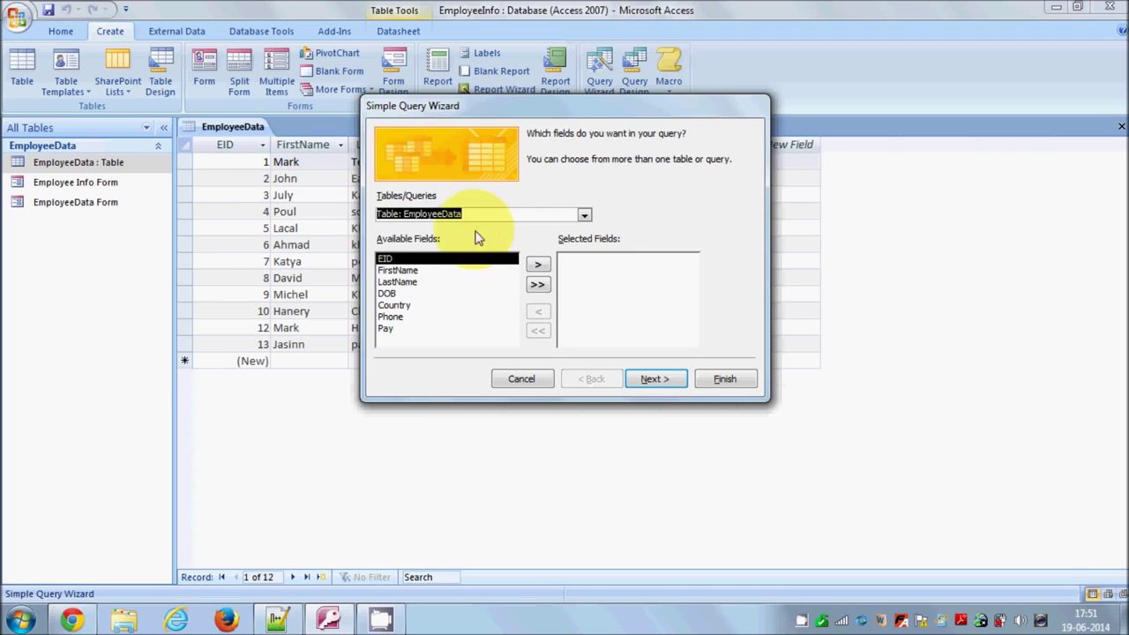
{"action": "left_click", "coordinate": [537, 285]}
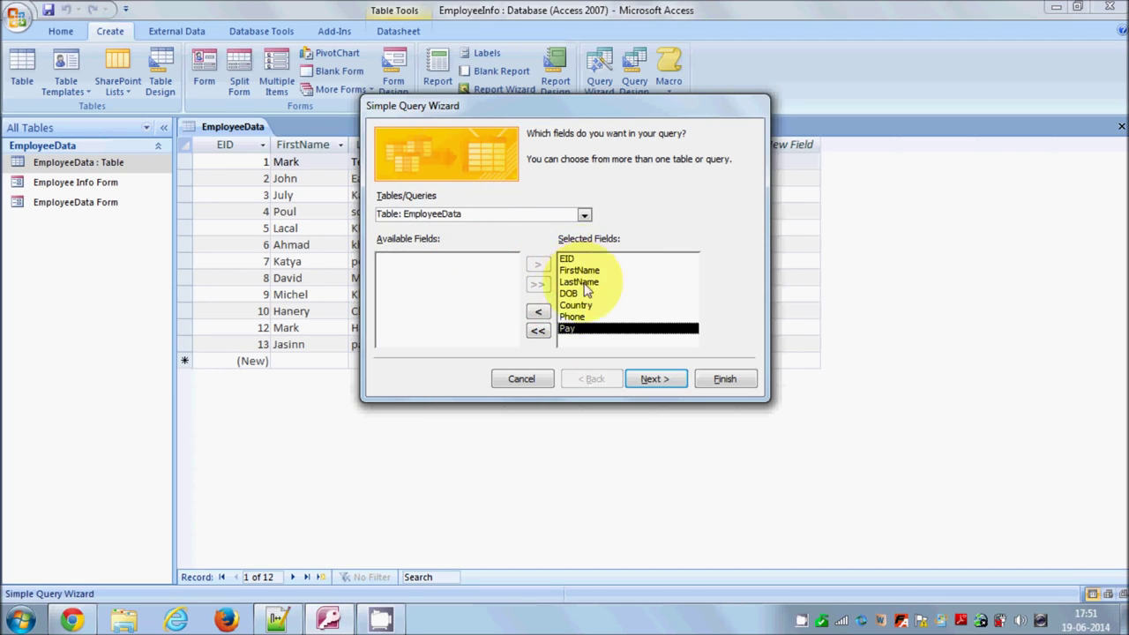
Finish the wizard as a detail query titled EmployeeData Query, choosing to modify the query design.
{"action": "left_click", "coordinate": [649, 380]}
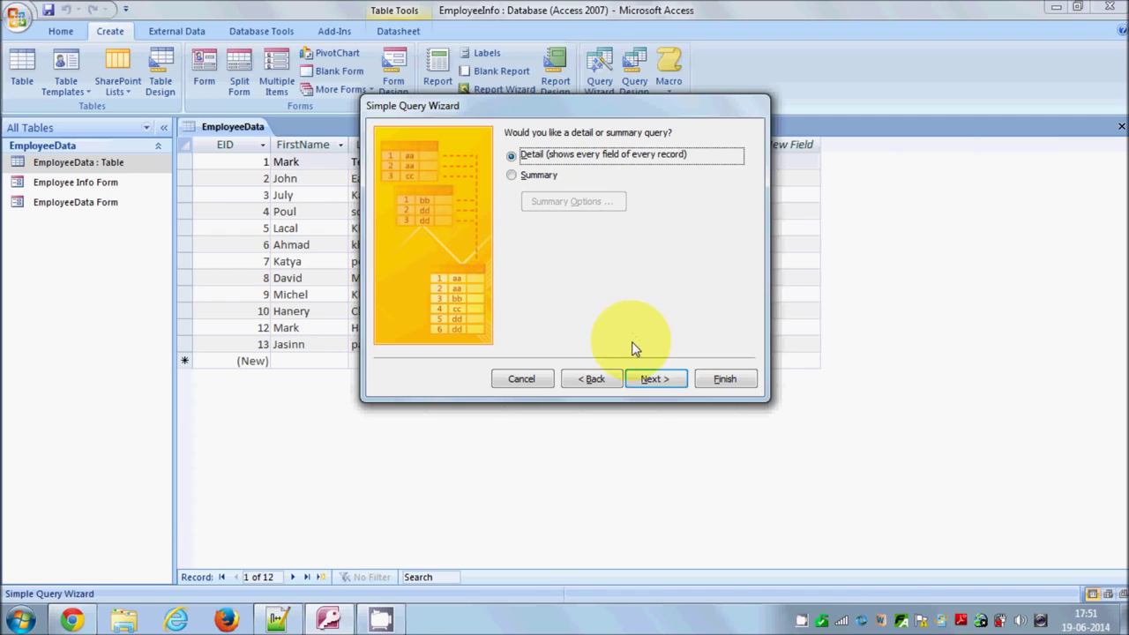
{"action": "left_click", "coordinate": [648, 379]}
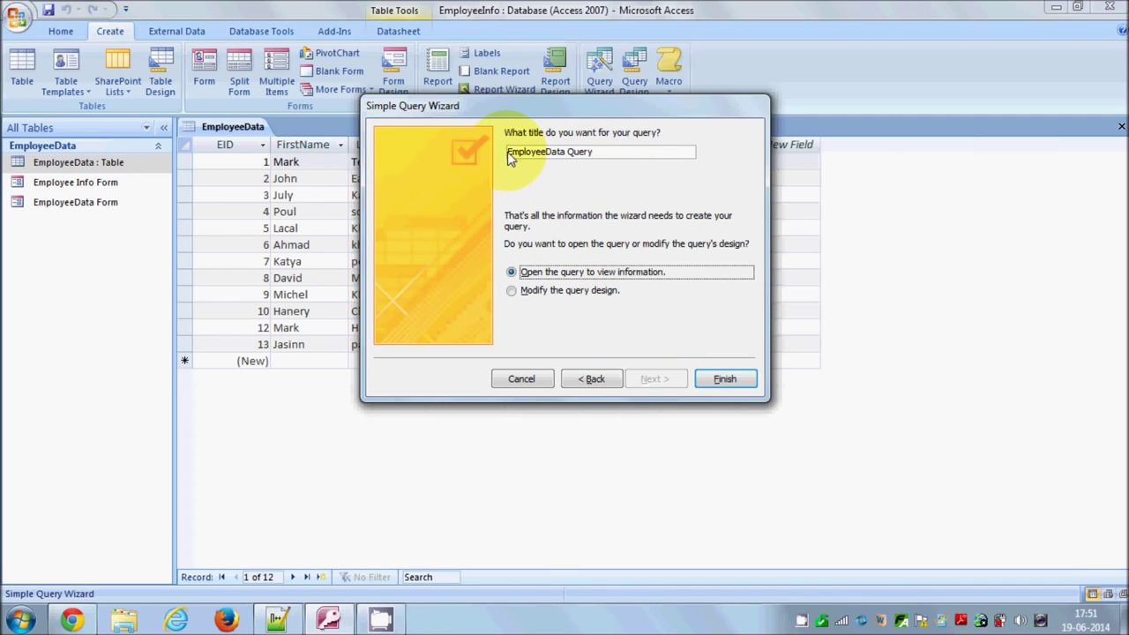
{"action": "left_click_drag", "start_coordinate": [509, 155], "coordinate": [609, 161]}
{"action": "left_click", "coordinate": [612, 156]}
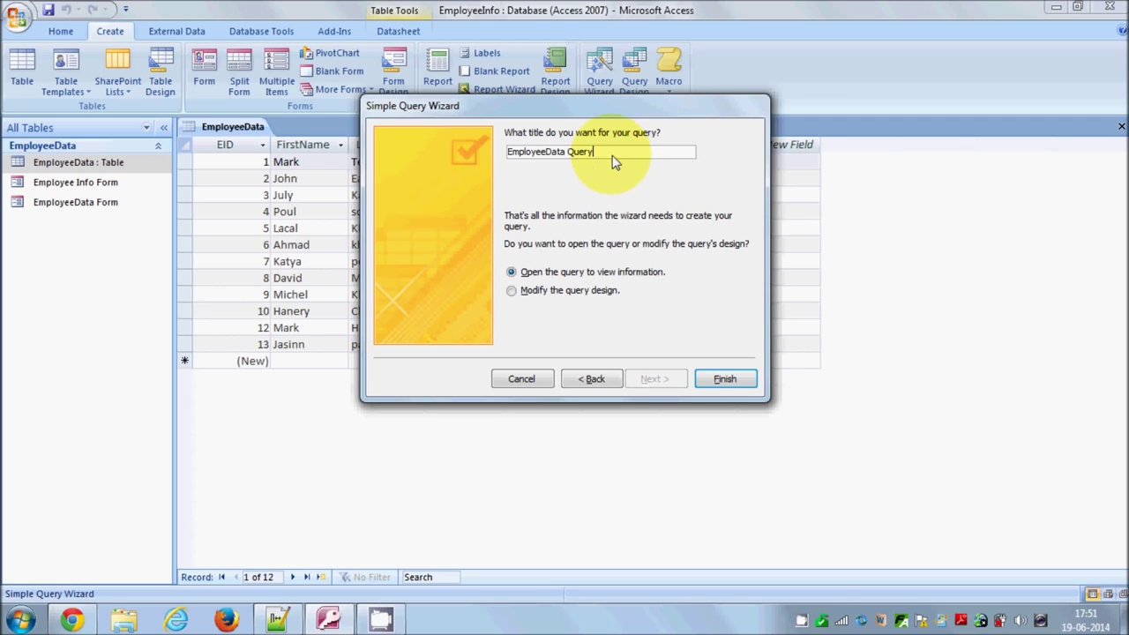
{"action": "left_click_drag", "start_coordinate": [615, 161], "coordinate": [499, 155]}
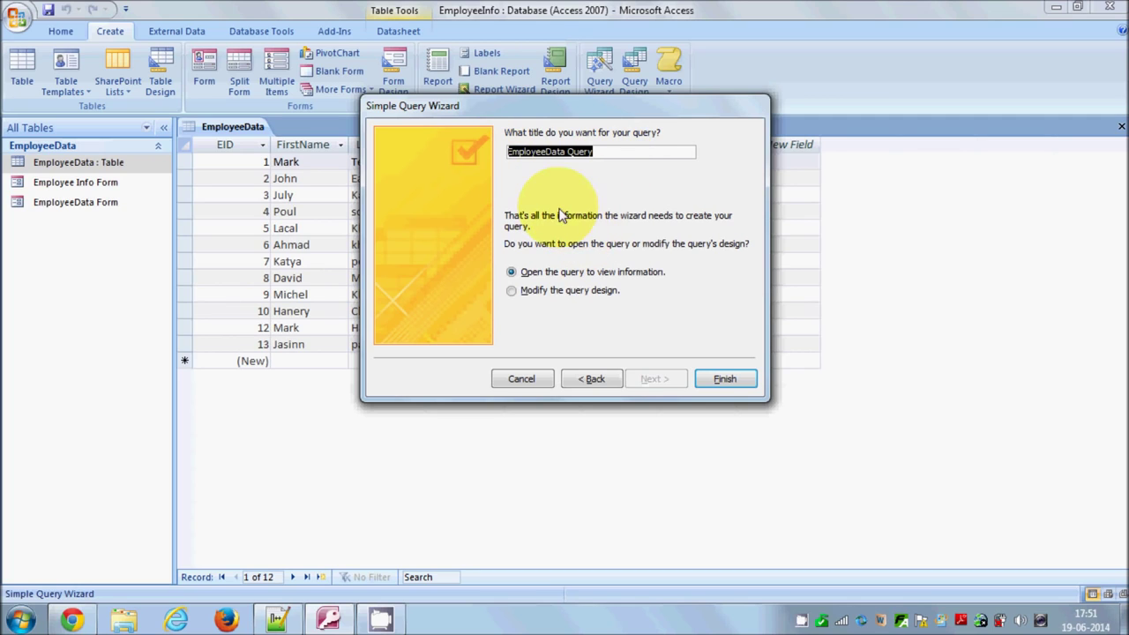
{"action": "left_click", "coordinate": [519, 294]}
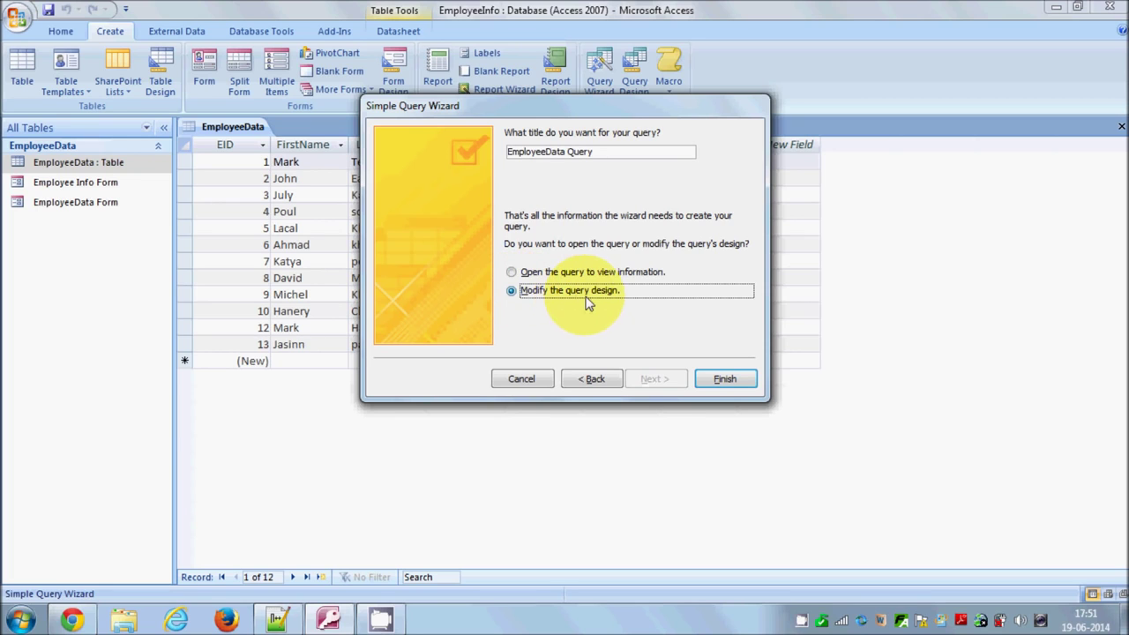
{"action": "left_click", "coordinate": [721, 380]}
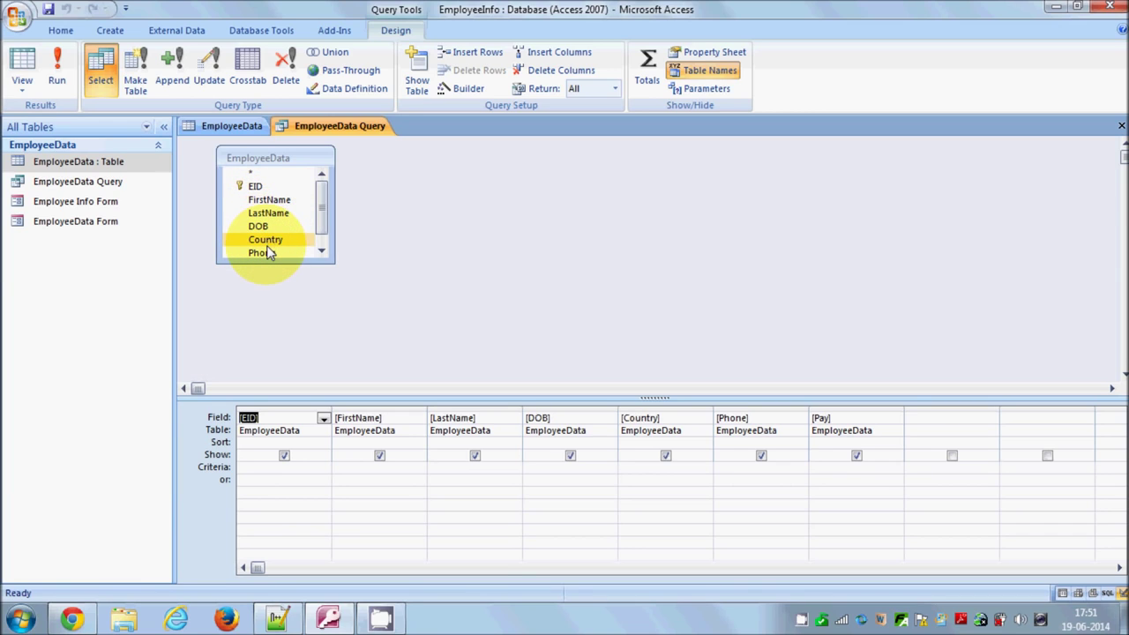
Set the FirstName criterion to M* in the query design and run the query.
{"action": "mouse_move", "coordinate": [323, 197]}
{"action": "left_mouse_down"}
{"action": "mouse_move", "coordinate": [322, 219]}
{"action": "mouse_move", "coordinate": [327, 184]}
{"action": "mouse_move", "coordinate": [324, 210]}
{"action": "left_mouse_up"}
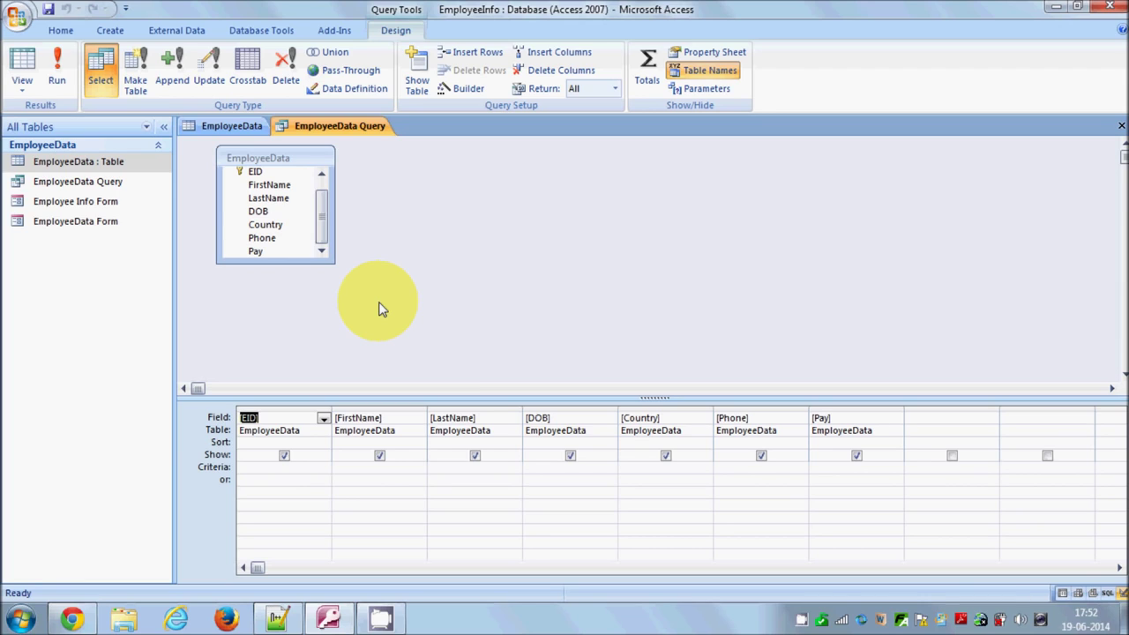
{"action": "left_click", "coordinate": [297, 481]}
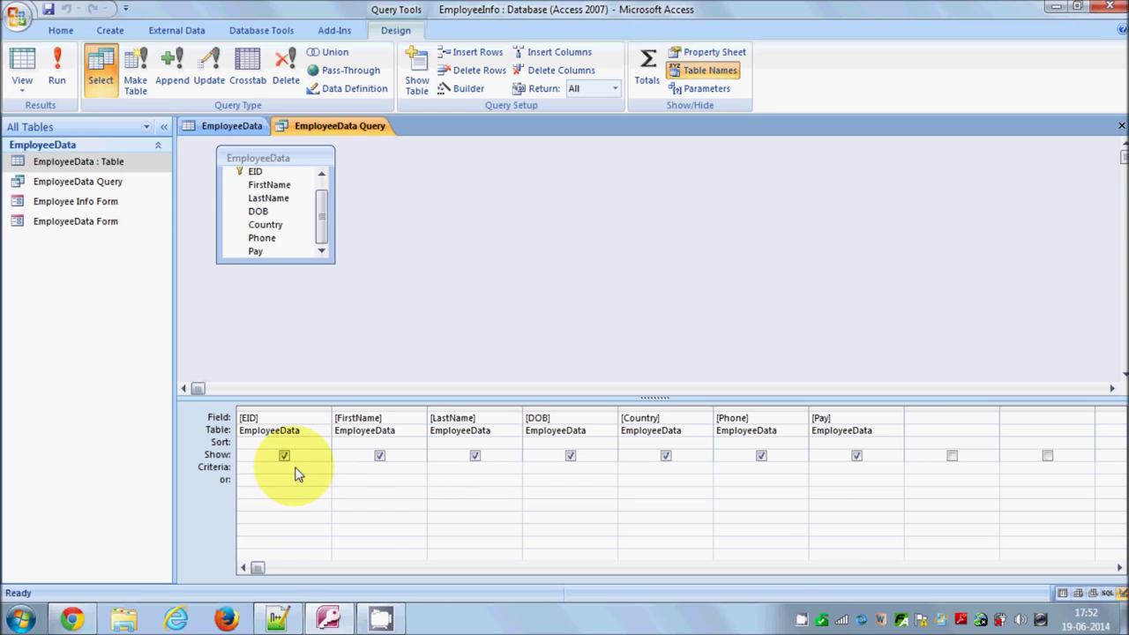
{"action": "left_click", "coordinate": [294, 470]}
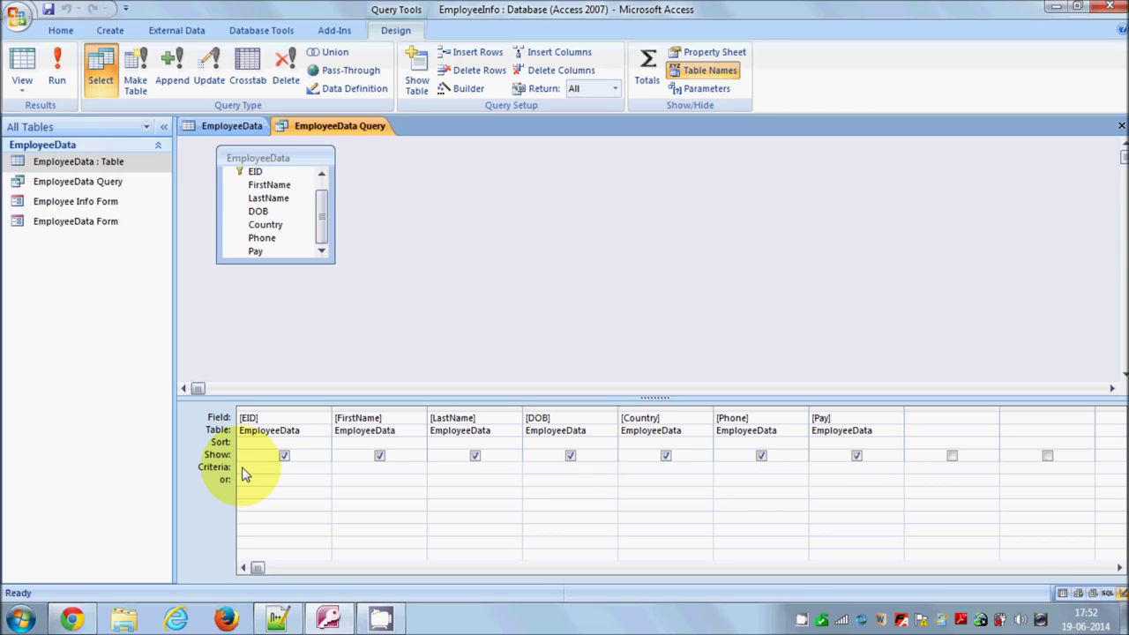
{"action": "left_click", "coordinate": [355, 472]}
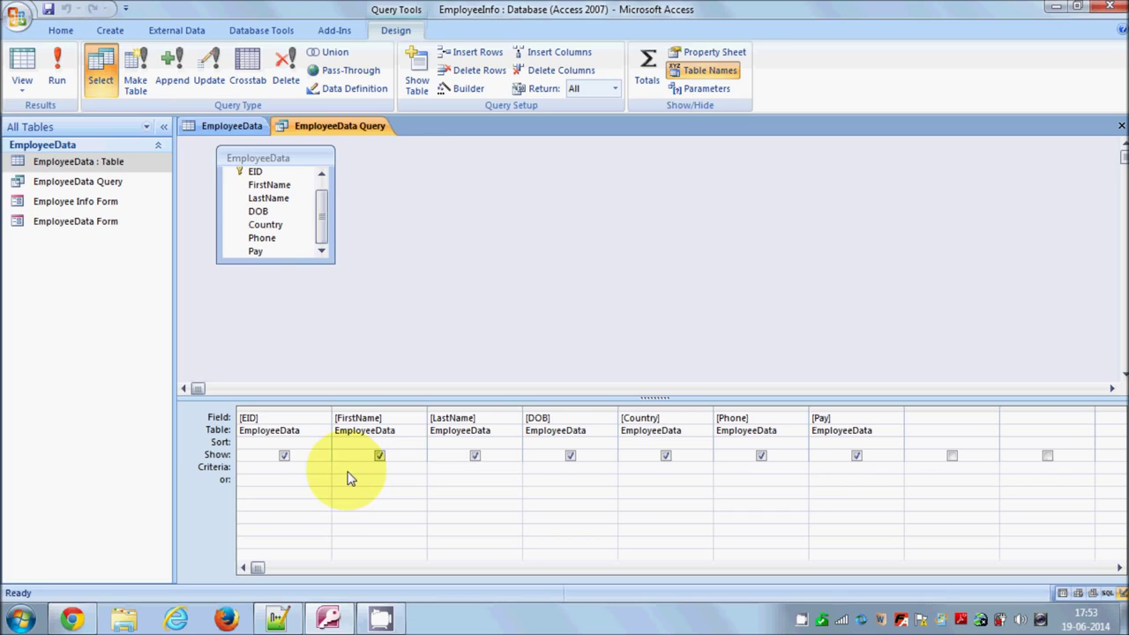
{"action": "type", "text": "M*"}
{"action": "key", "text": "BackSpace"}
{"action": "double_click", "coordinate": [343, 473]}
{"action": "left_click", "coordinate": [345, 472]}
{"action": "double_click", "coordinate": [341, 470]}
{"action": "left_click", "coordinate": [342, 472]}
{"action": "type", "text": "*"}
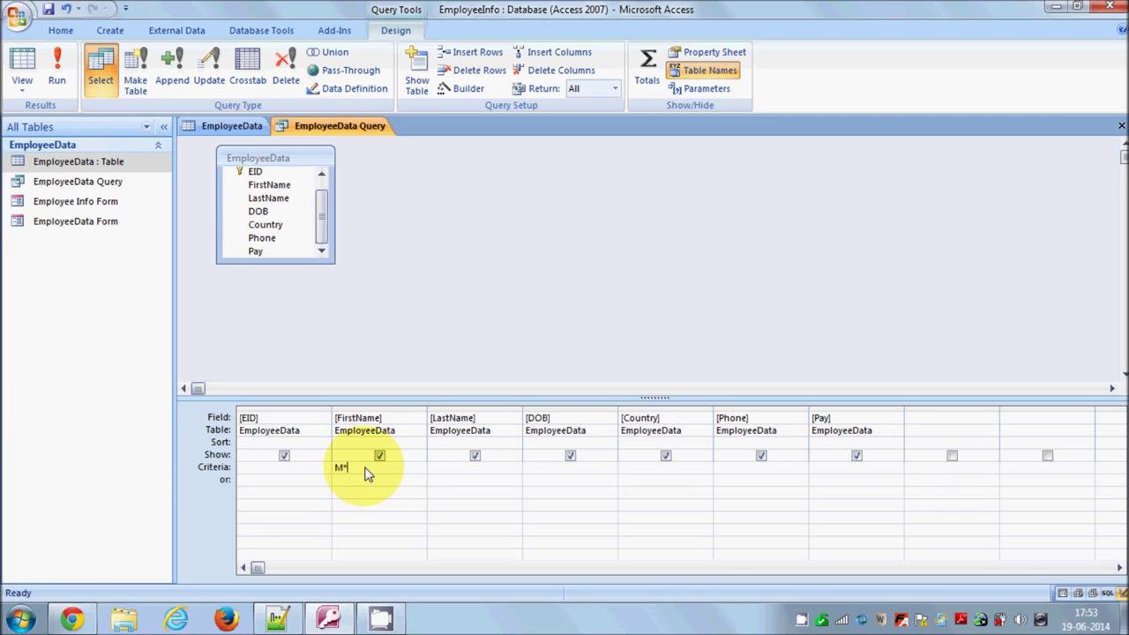
{"action": "key", "text": "Tab"}
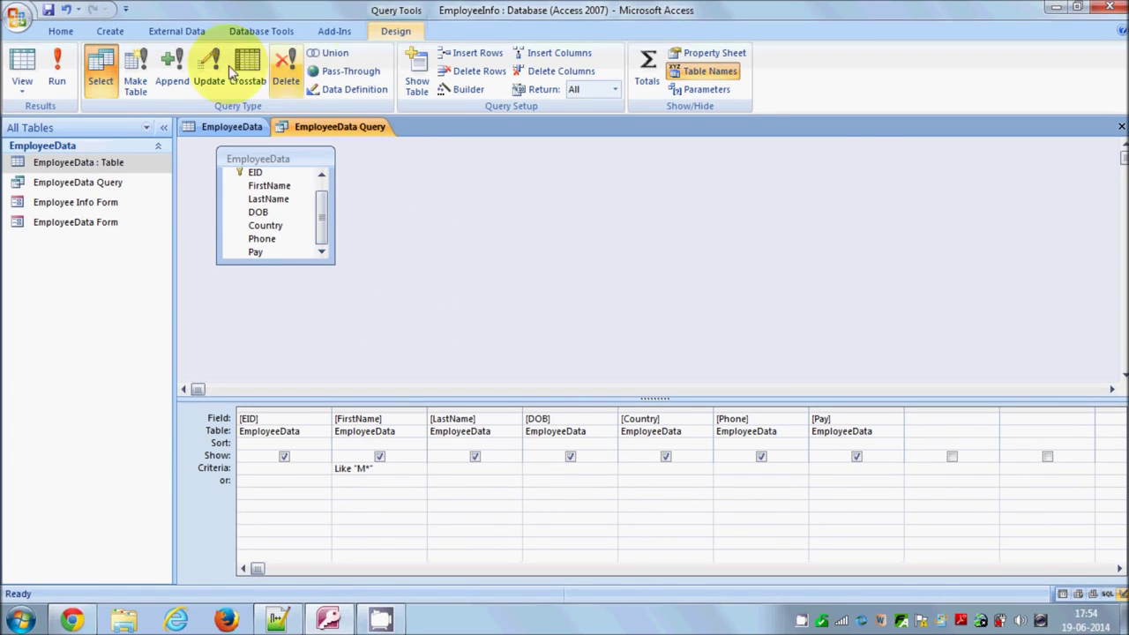
{"action": "left_click", "coordinate": [55, 76]}
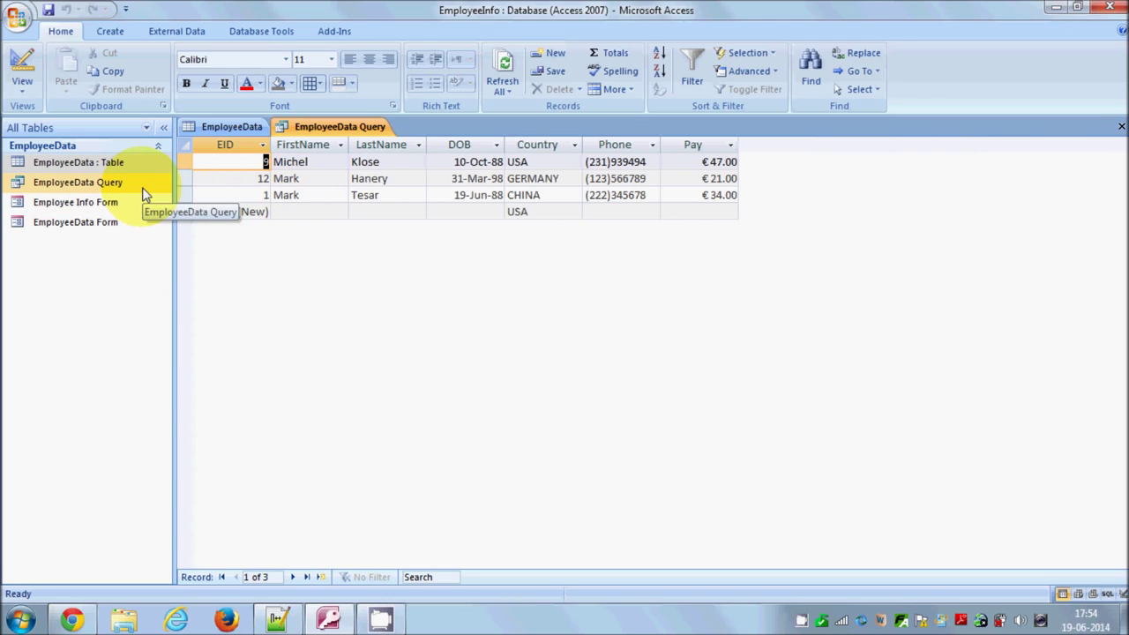
Save a copy of the query as "Employee Name which starts from M" and select it in the object list.
{"action": "left_click", "coordinate": [21, 25]}
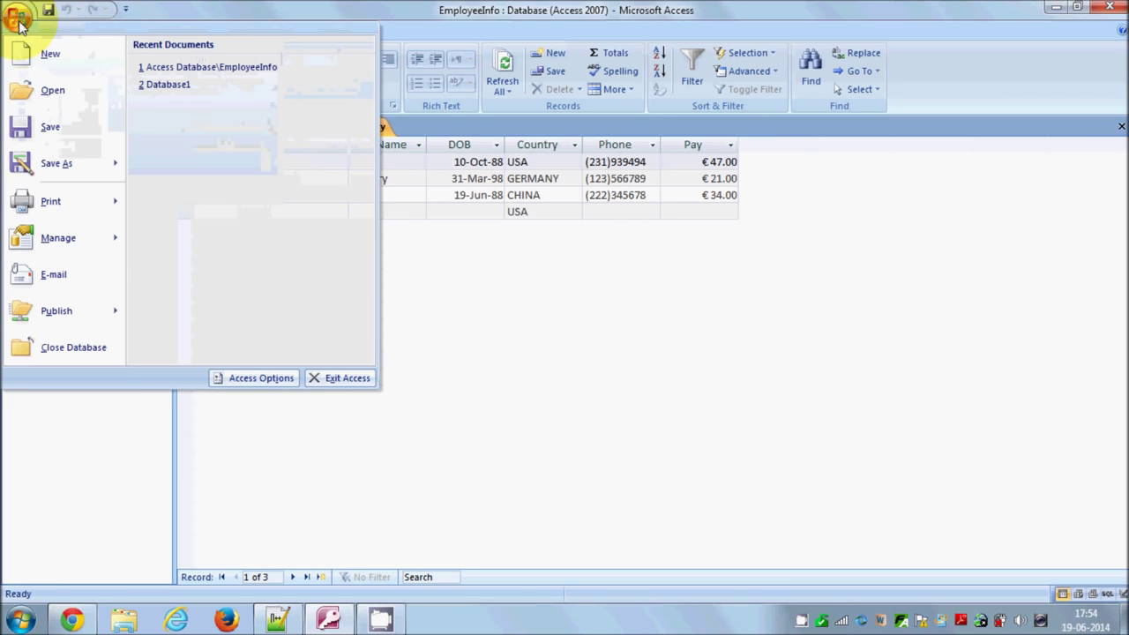
{"action": "mouse_move", "coordinate": [101, 152]}
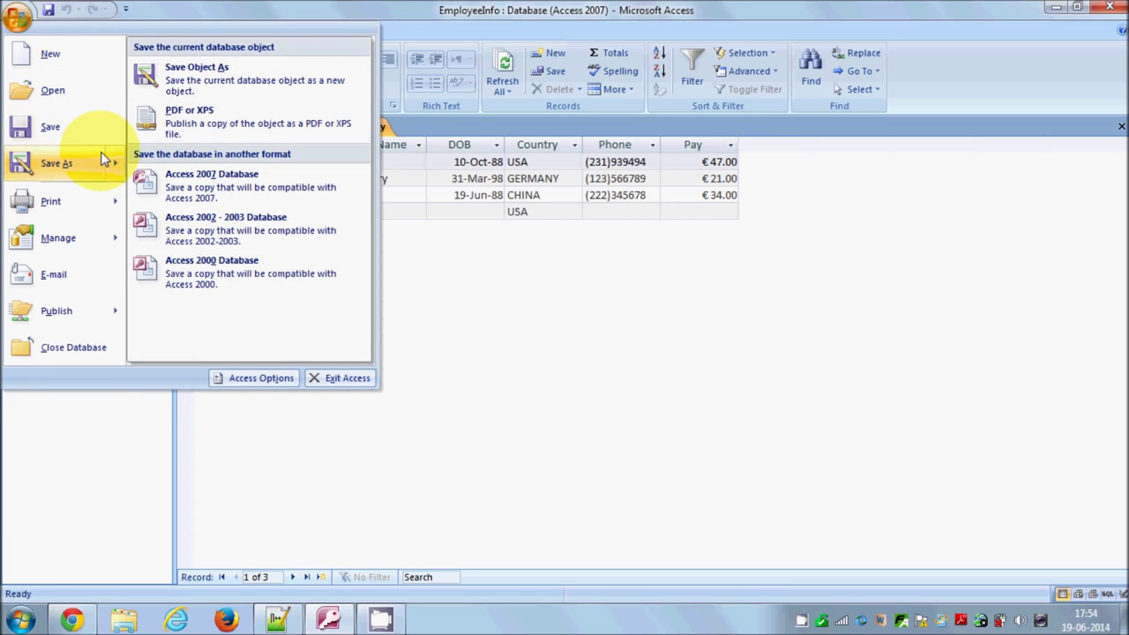
{"action": "left_click", "coordinate": [195, 78]}
{"action": "left_click", "coordinate": [578, 204]}
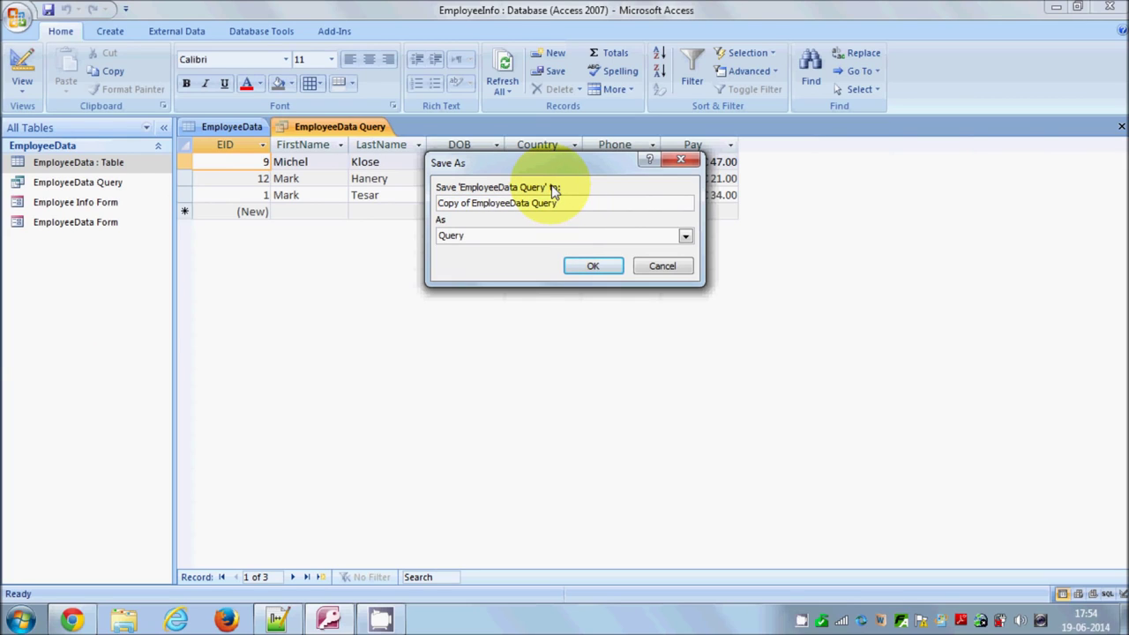
{"action": "key", "text": "BackSpace"}
{"action": "key", "text": "BackSpace"}
{"action": "key", "text": "BackSpace"}
{"action": "key", "text": "BackSpace"}
{"action": "key", "text": "BackSpace"}
{"action": "key", "text": "BackSpace"}
{"action": "key", "text": "BackSpace"}
{"action": "key", "text": "BackSpace"}
{"action": "key", "text": "BackSpace"}
{"action": "key", "text": "BackSpace"}
{"action": "key", "text": "BackSpace"}
{"action": "key", "text": "BackSpace"}
{"action": "key", "text": "BackSpace"}
{"action": "key", "text": "BackSpace"}
{"action": "key", "text": "BackSpace"}
{"action": "key", "text": "BackSpace"}
{"action": "key", "text": "BackSpace"}
{"action": "key", "text": "BackSpace"}
{"action": "key", "text": "BackSpace"}
{"action": "key", "text": "BackSpace"}
{"action": "type", "text": "E"}
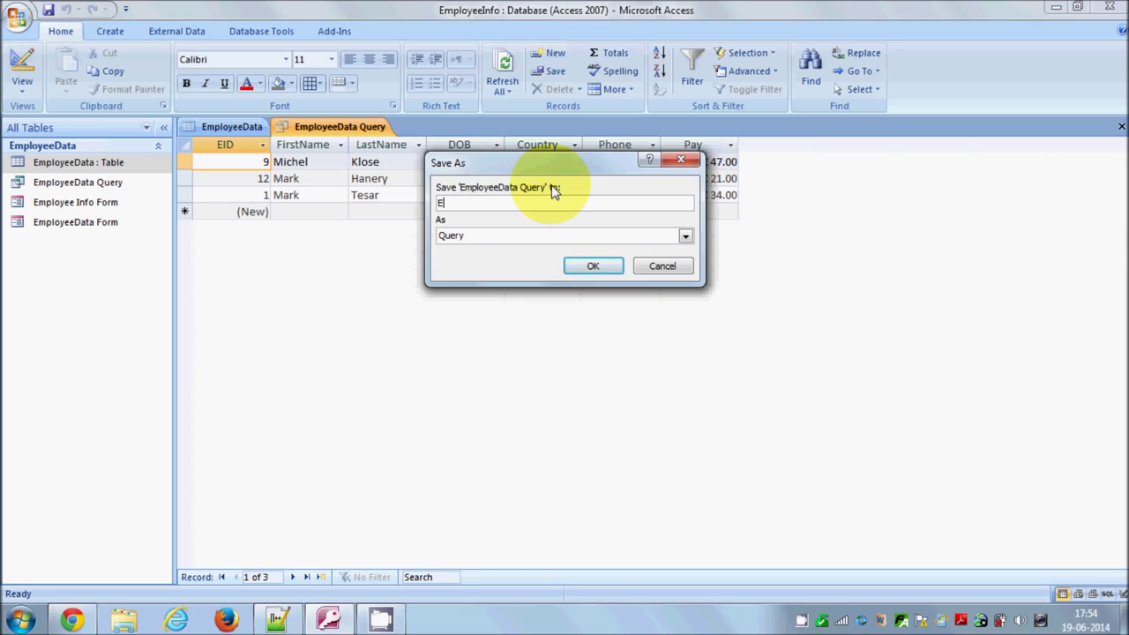
{"action": "type", "text": "mp"}
{"action": "type", "text": "l"}
{"action": "type", "text": "o"}
{"action": "type", "text": "yee "}
{"action": "type", "text": "n"}
{"action": "key", "text": "BackSpace"}
{"action": "type", "text": "Nw"}
{"action": "key", "text": "BackSpace"}
{"action": "type", "text": "ame which starts from M"}
{"action": "left_click", "coordinate": [593, 264]}
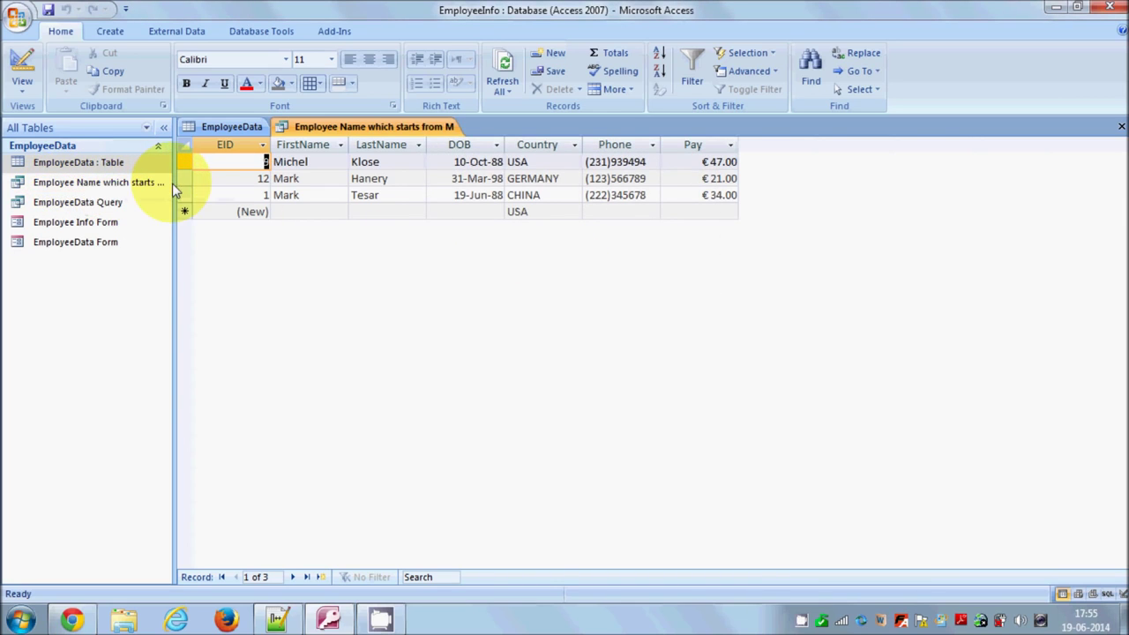
{"action": "left_click", "coordinate": [137, 184]}
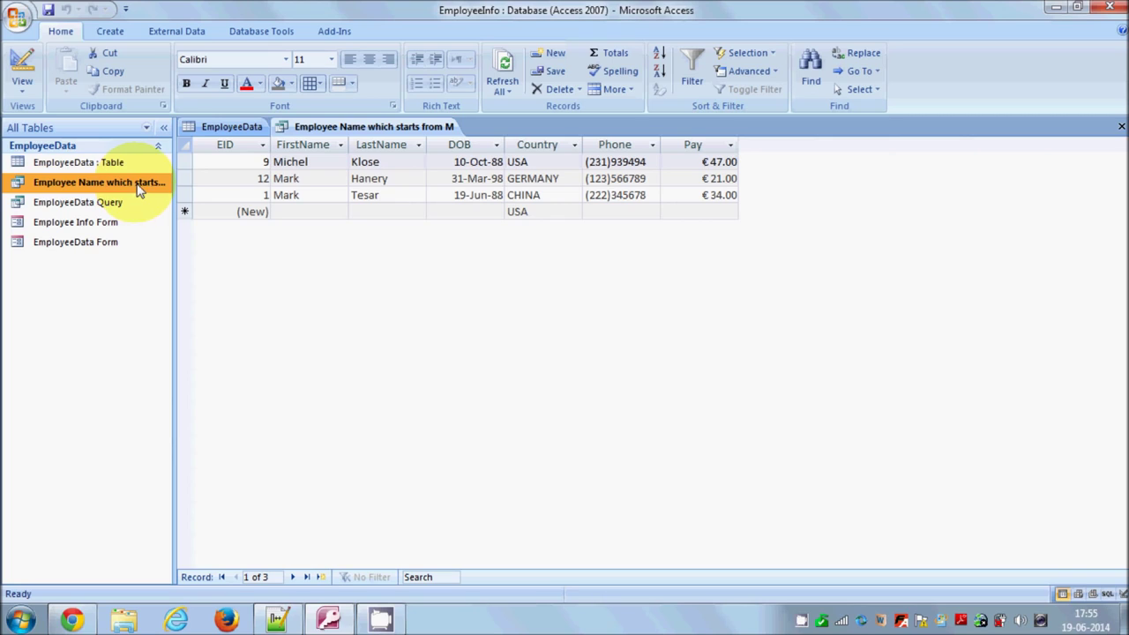
Open EmployeeData Query in Design view and enlarge the EmployeeData field list so all its fields fit.
{"action": "left_click", "coordinate": [128, 203]}
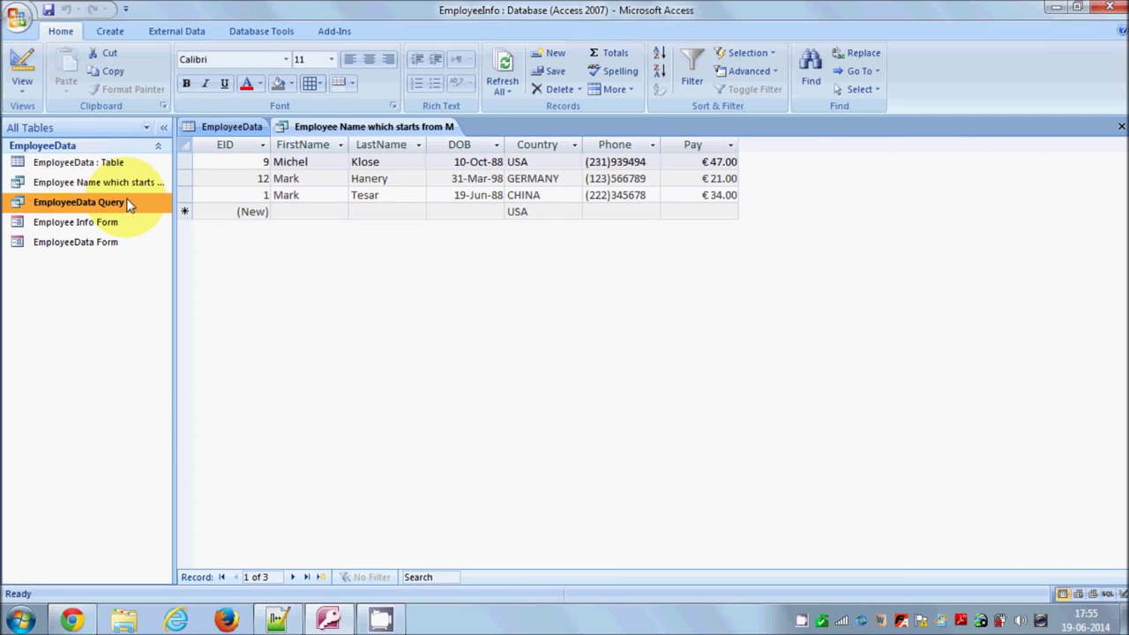
{"action": "right_click", "coordinate": [129, 204]}
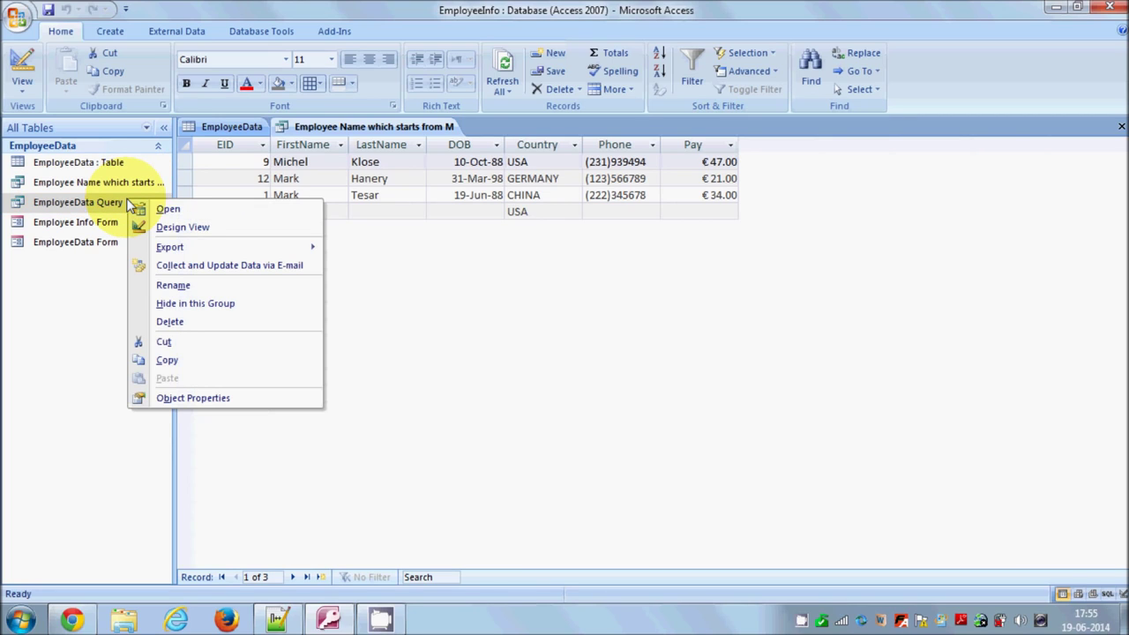
{"action": "left_click", "coordinate": [159, 226]}
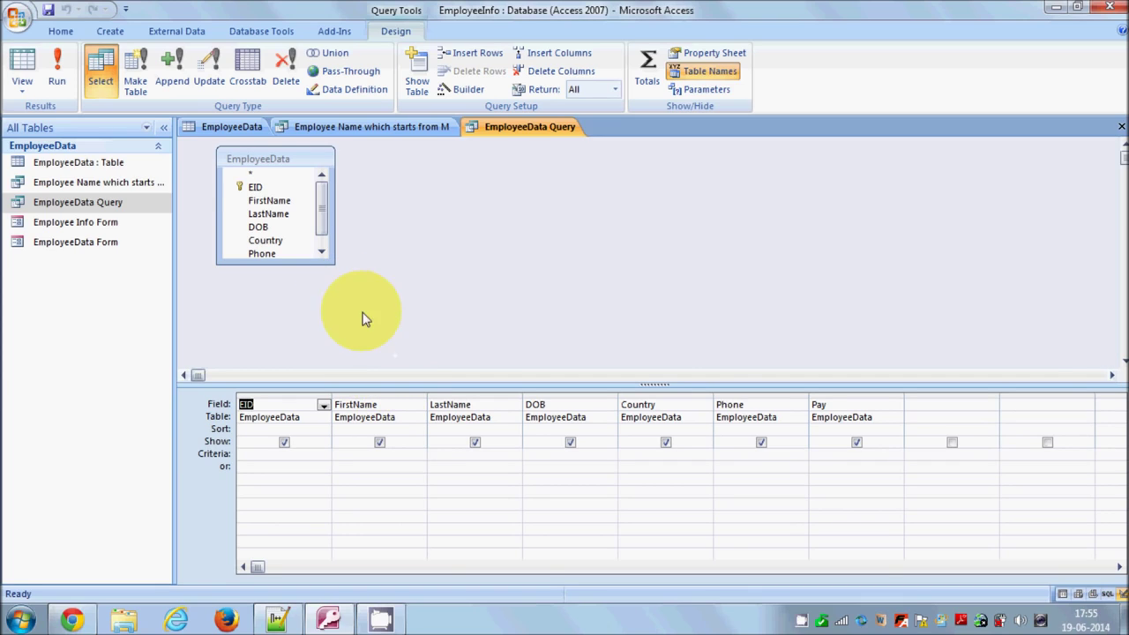
{"action": "left_click_drag", "start_coordinate": [325, 262], "coordinate": [332, 295]}
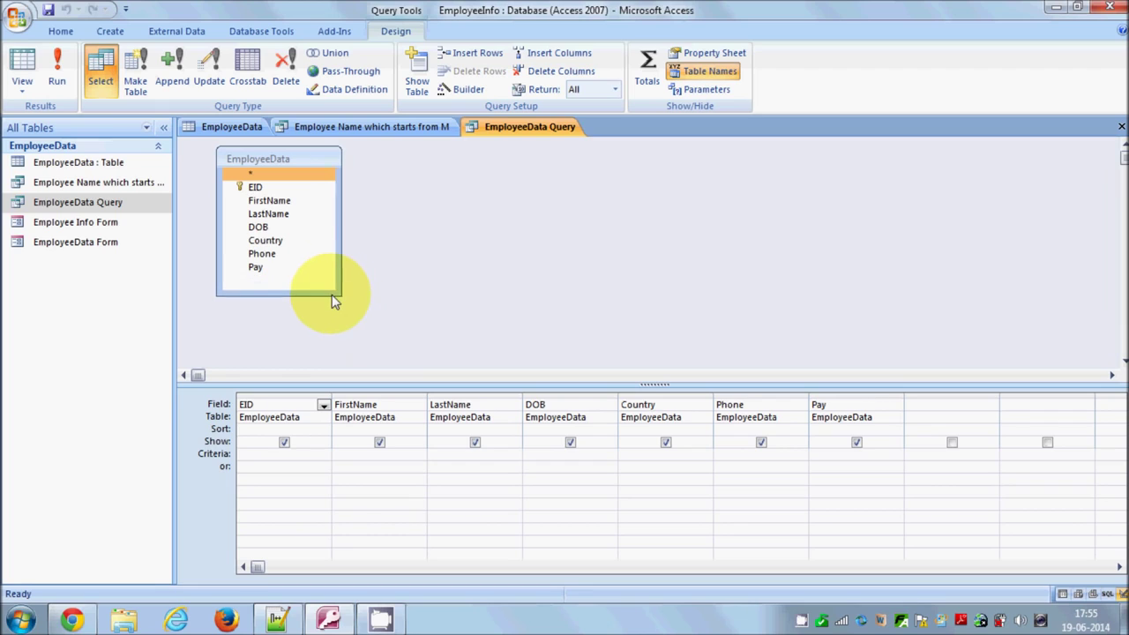
{"action": "left_click", "coordinate": [269, 270]}
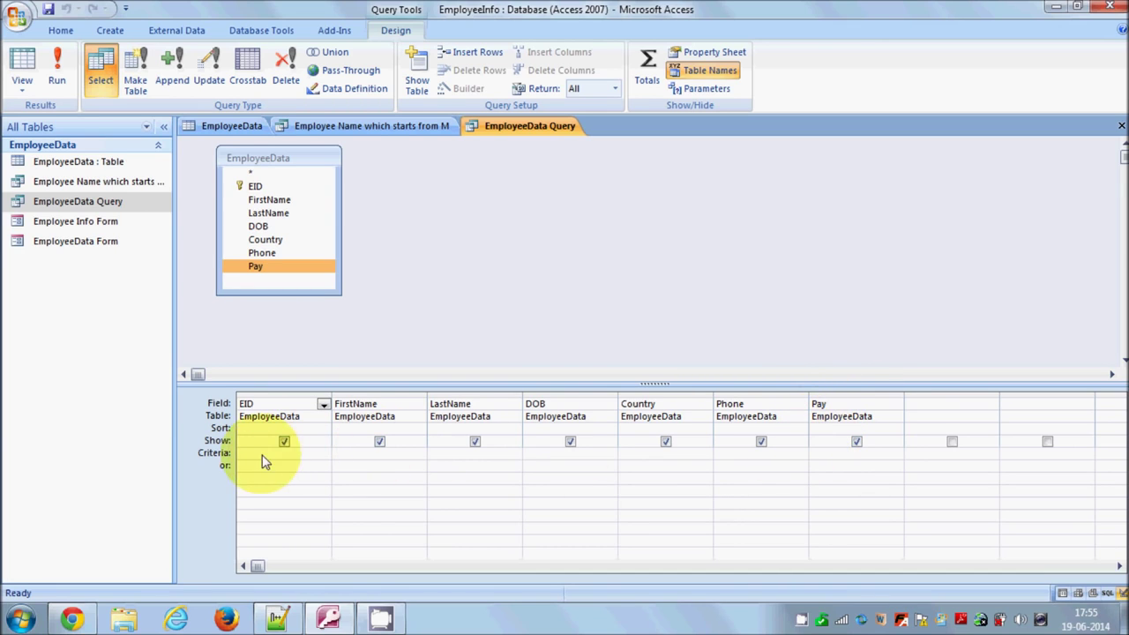
Set the criterion of the Pay field to >=30 and run the query.
{"action": "left_click", "coordinate": [843, 463]}
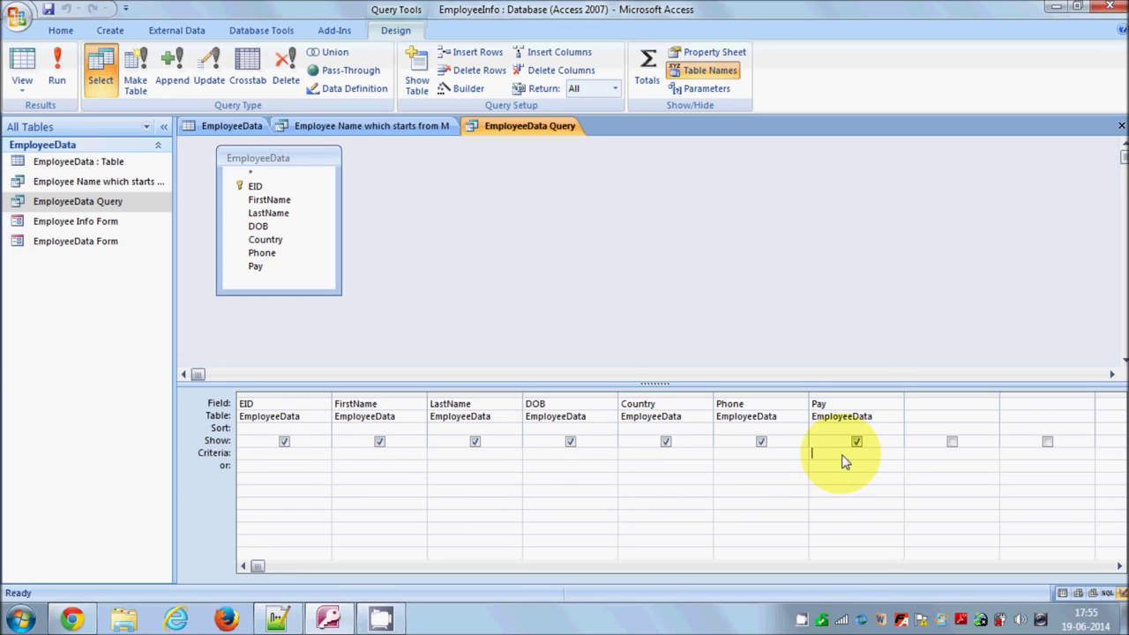
{"action": "type", "text": ">=30"}
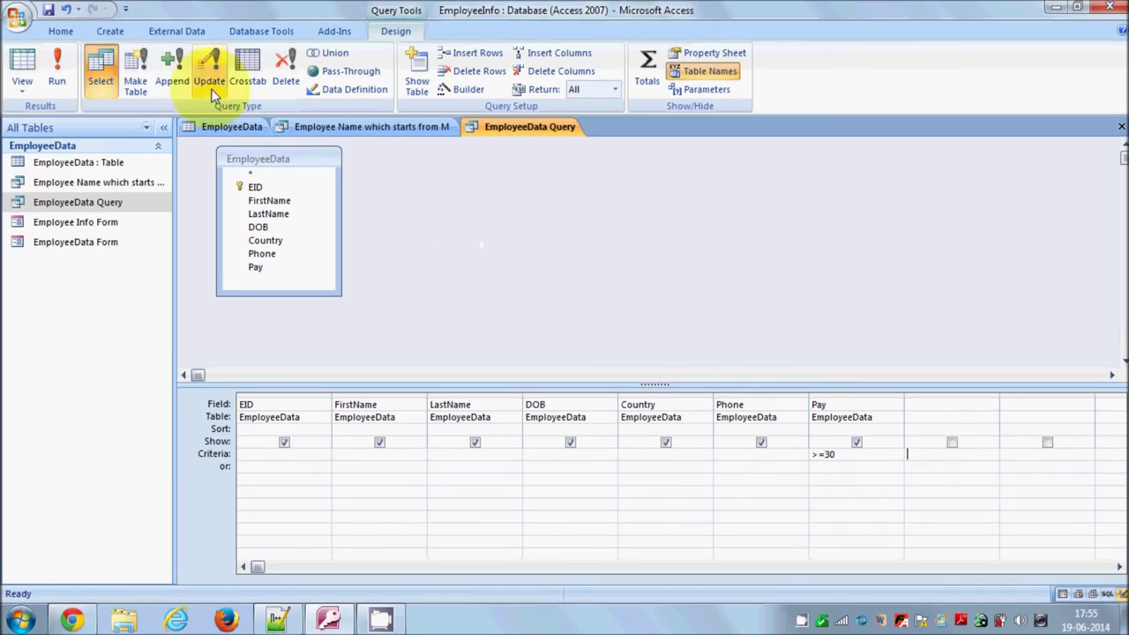
{"action": "left_click", "coordinate": [56, 78]}
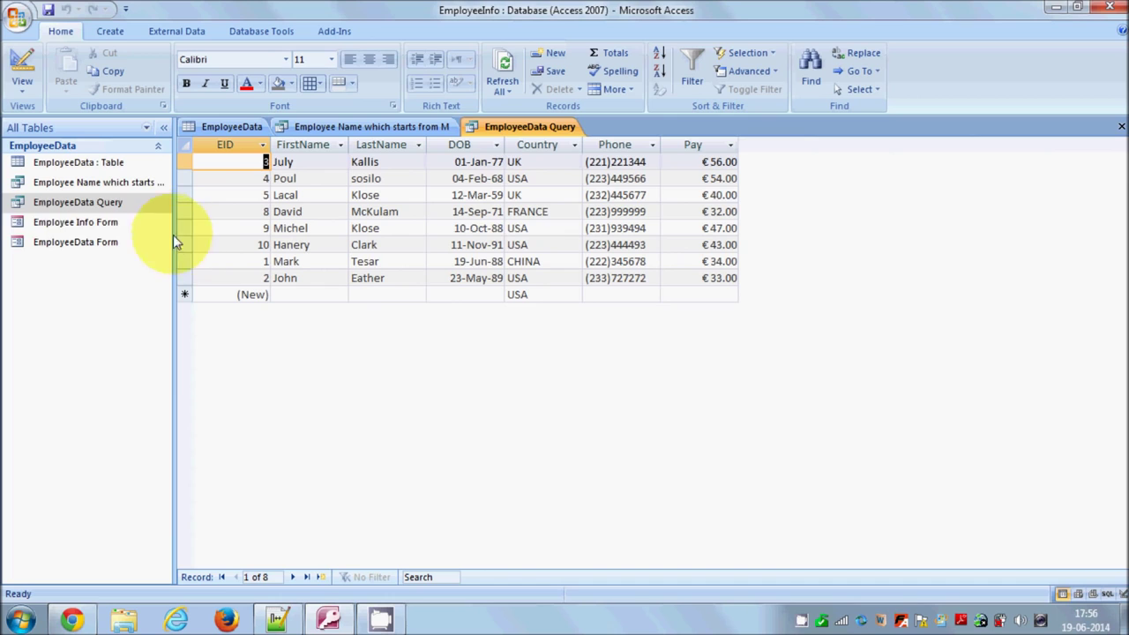
Return the query to Design view, check its results in Datasheet view, and go back to Design view.
{"action": "left_click", "coordinate": [22, 68]}
{"action": "left_click", "coordinate": [834, 455]}
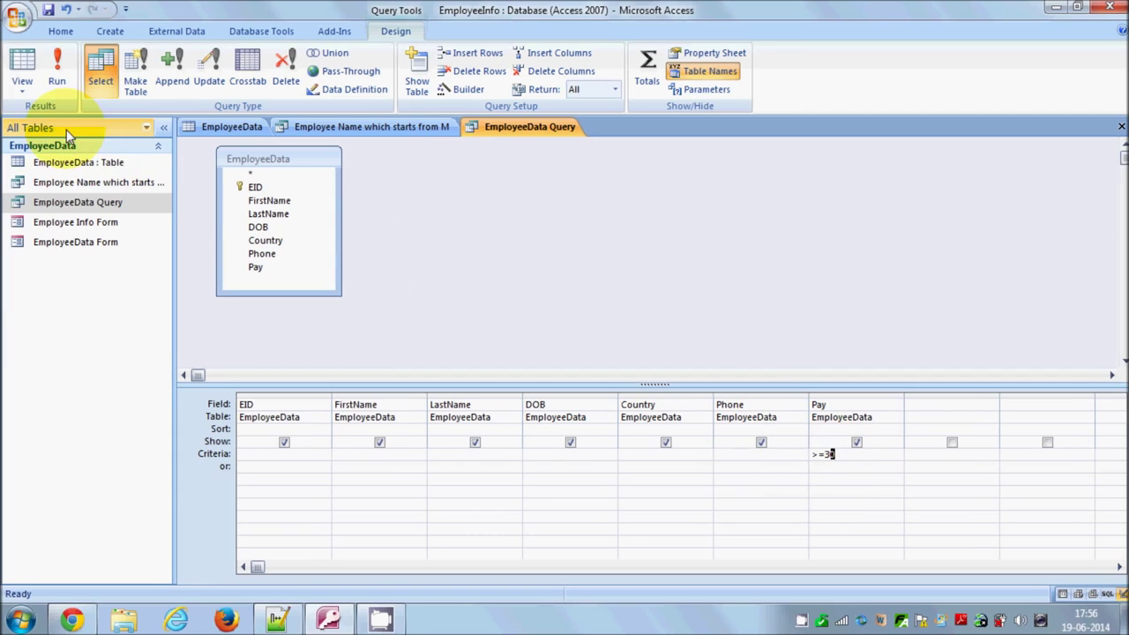
{"action": "left_click", "coordinate": [31, 95]}
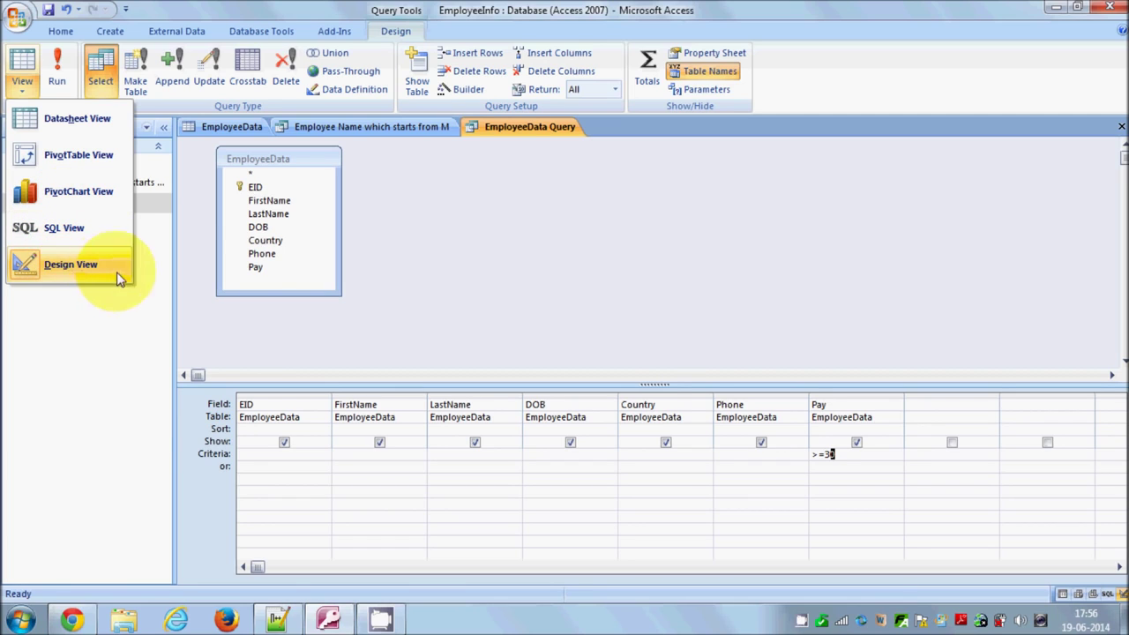
{"action": "left_click", "coordinate": [72, 126]}
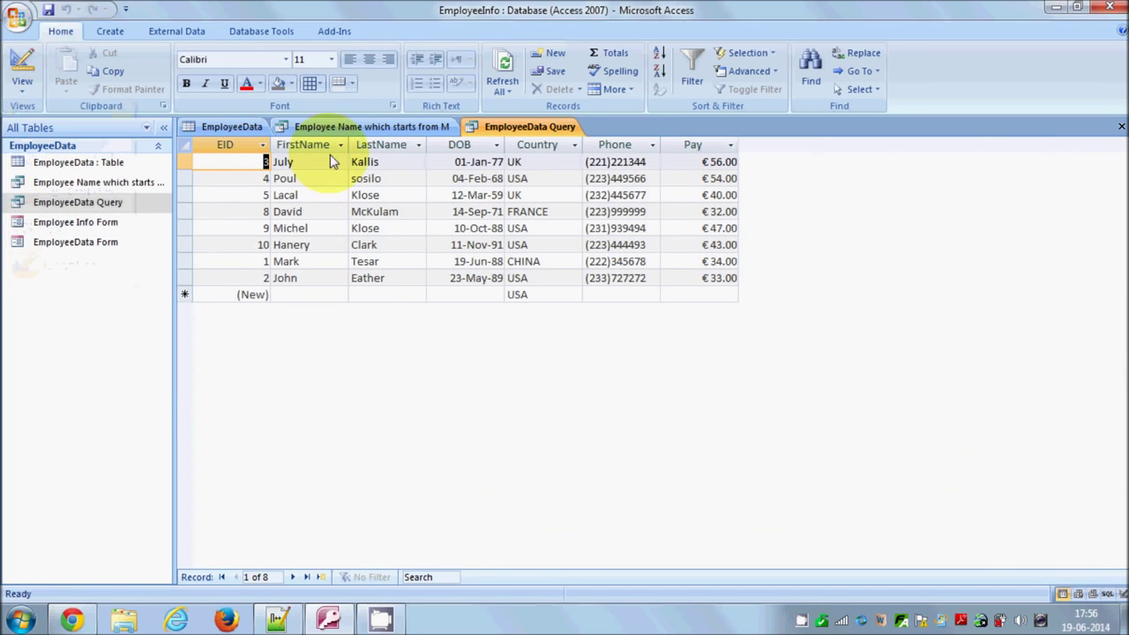
{"action": "left_click", "coordinate": [19, 88]}
{"action": "left_click", "coordinate": [74, 261]}
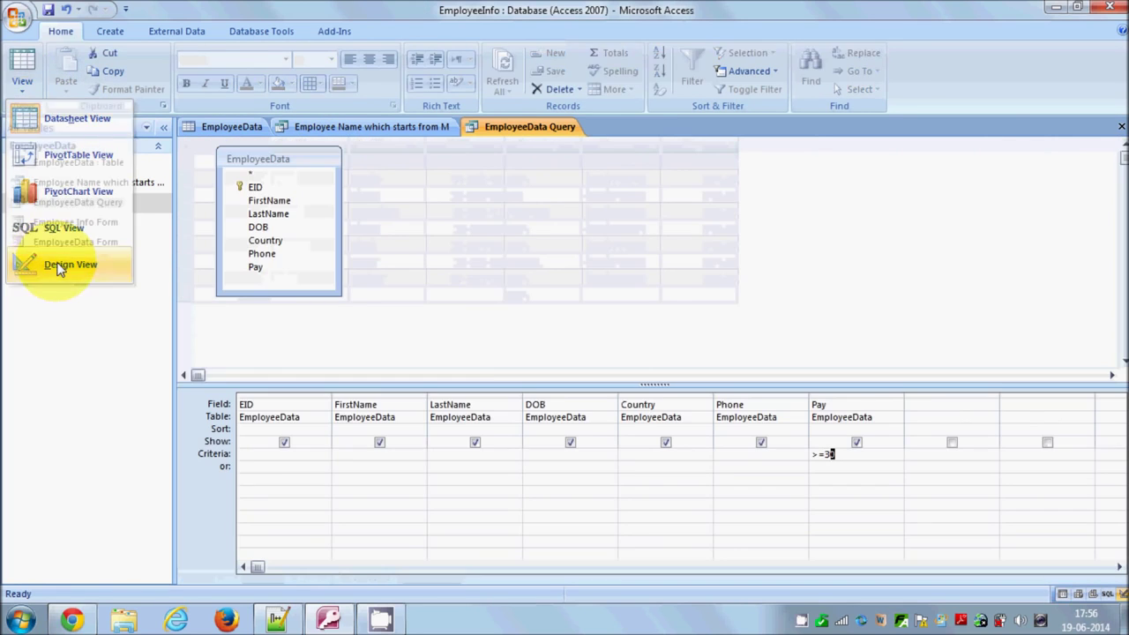
Show the query in SQL View and highlight the whole SELECT statement to examine it.
{"action": "left_click", "coordinate": [23, 94]}
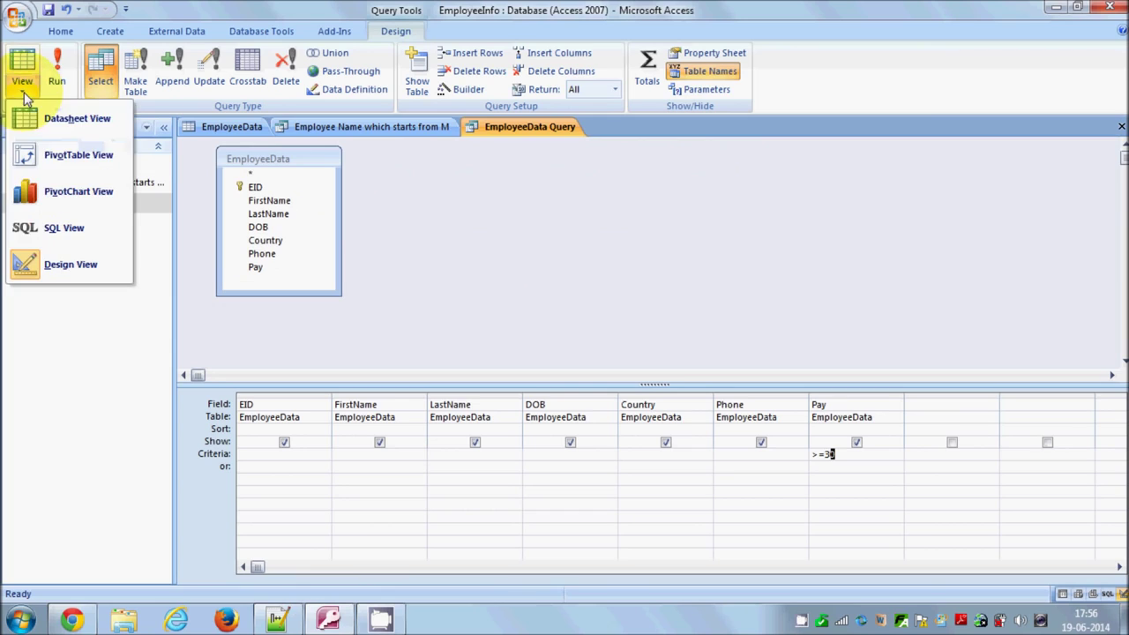
{"action": "left_click", "coordinate": [60, 227]}
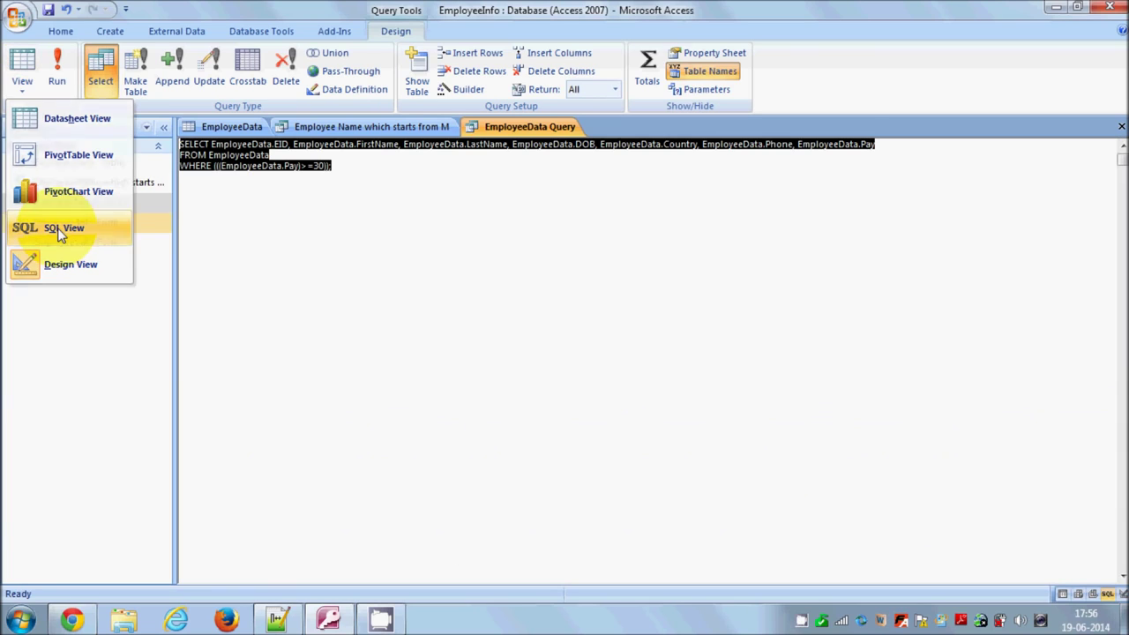
{"action": "left_click", "coordinate": [339, 195]}
{"action": "left_click_drag", "start_coordinate": [332, 166], "coordinate": [181, 148]}
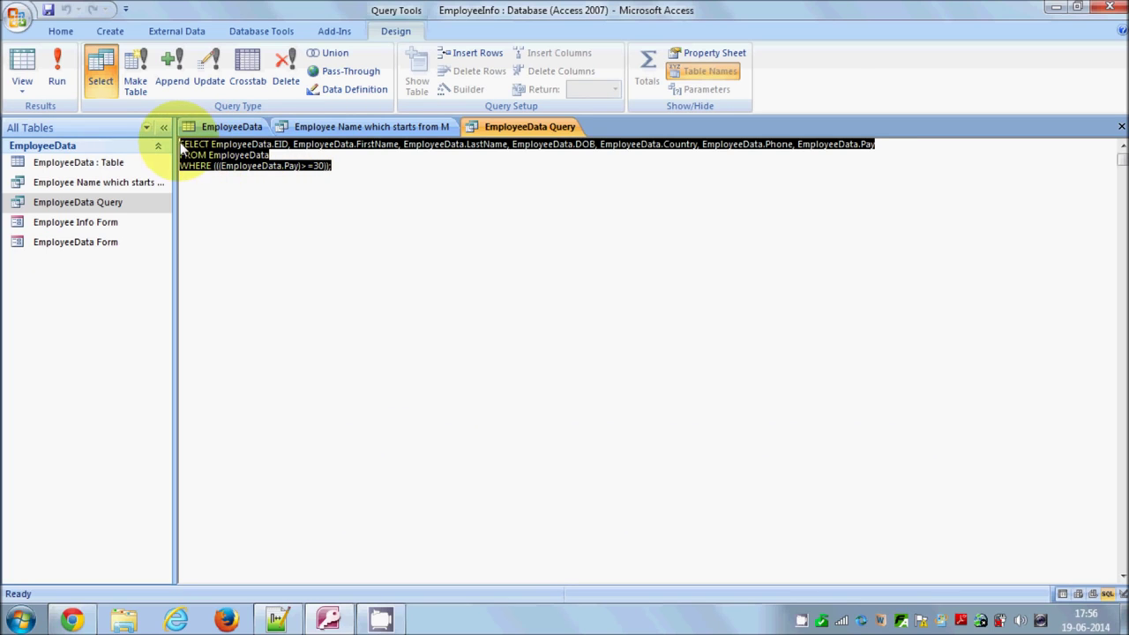
{"action": "left_click", "coordinate": [340, 171]}
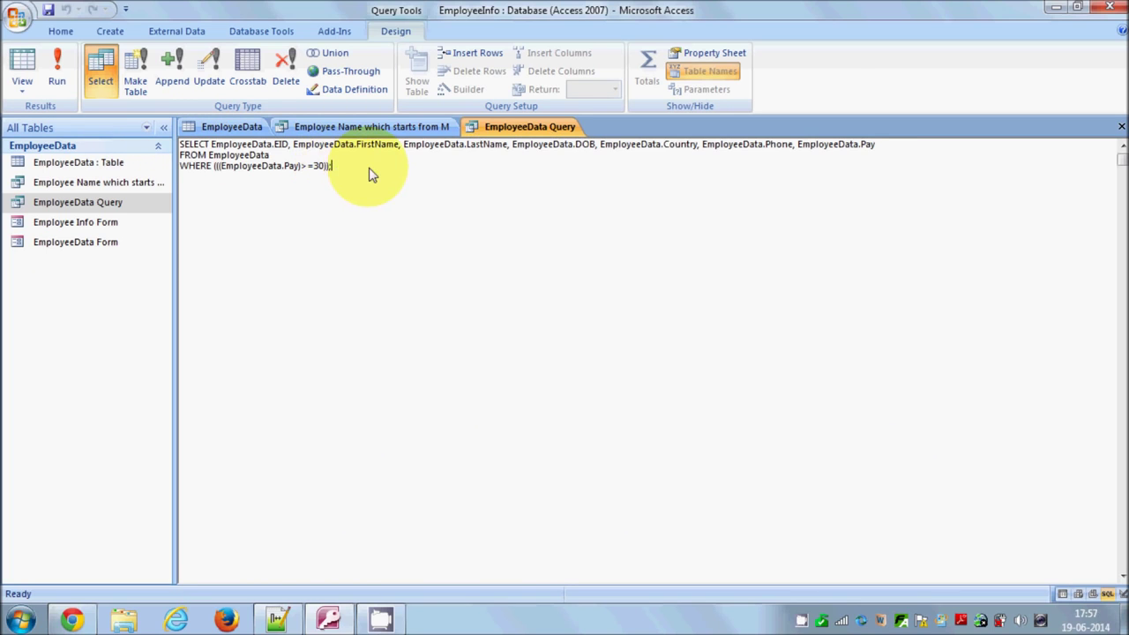
{"action": "left_click_drag", "start_coordinate": [370, 174], "coordinate": [172, 147]}
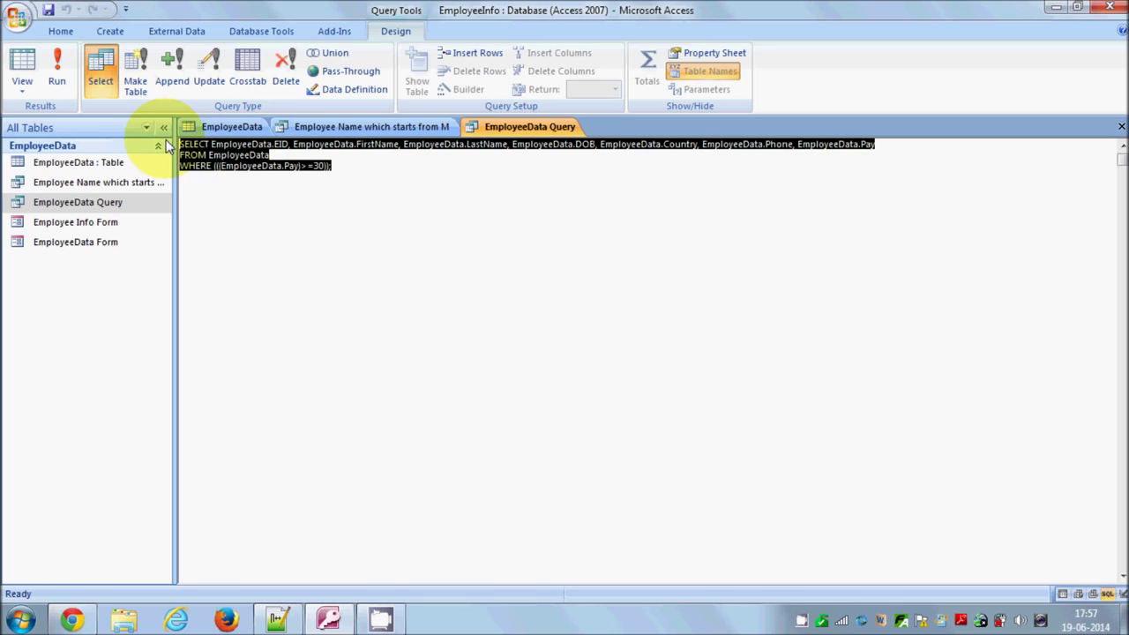
{"action": "left_click", "coordinate": [344, 172]}
{"action": "left_click_drag", "start_coordinate": [345, 168], "coordinate": [171, 148]}
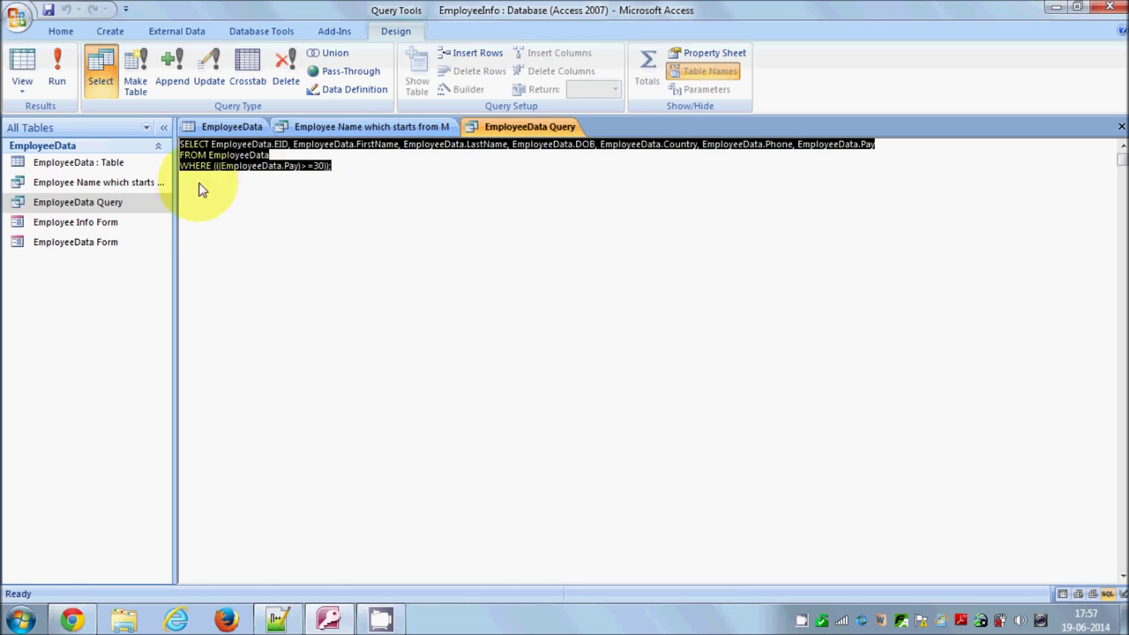
Review the query's datasheet, return to SQL View, and highlight the full statement to study its SELECT, FROM and WHERE clauses.
{"action": "left_click", "coordinate": [29, 86]}
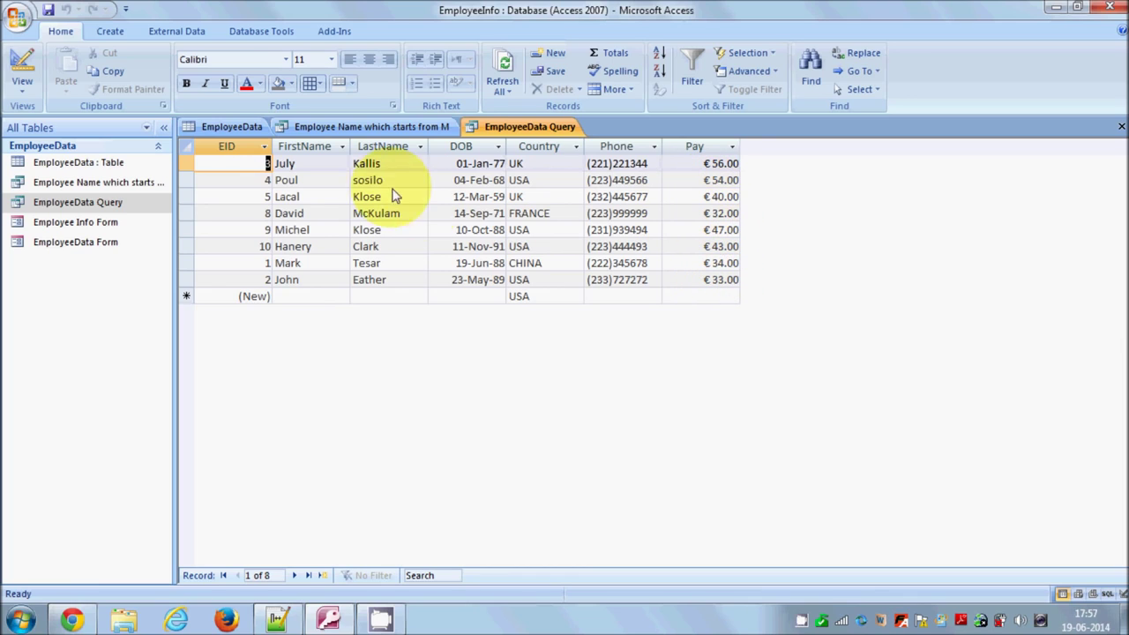
{"action": "left_click", "coordinate": [26, 88]}
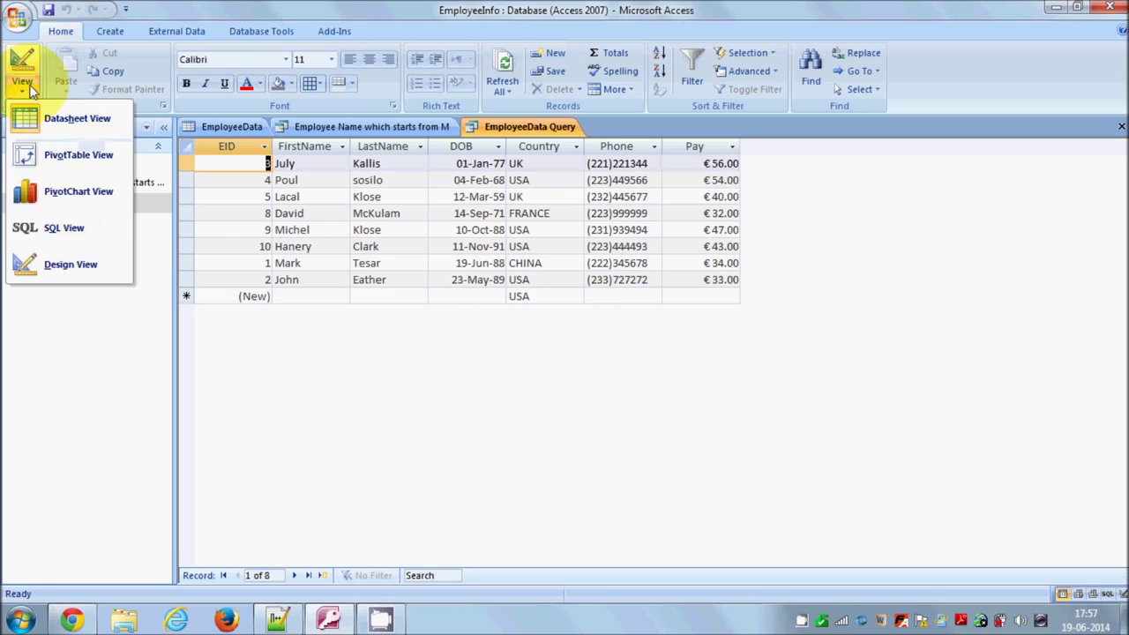
{"action": "left_click", "coordinate": [53, 227]}
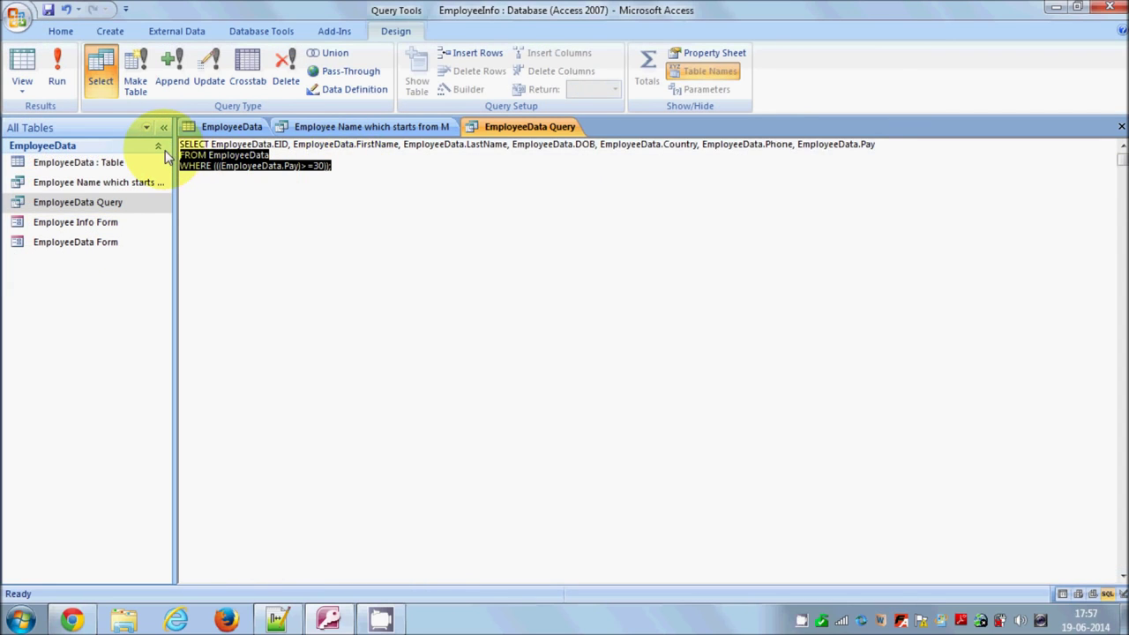
{"action": "left_click", "coordinate": [338, 173]}
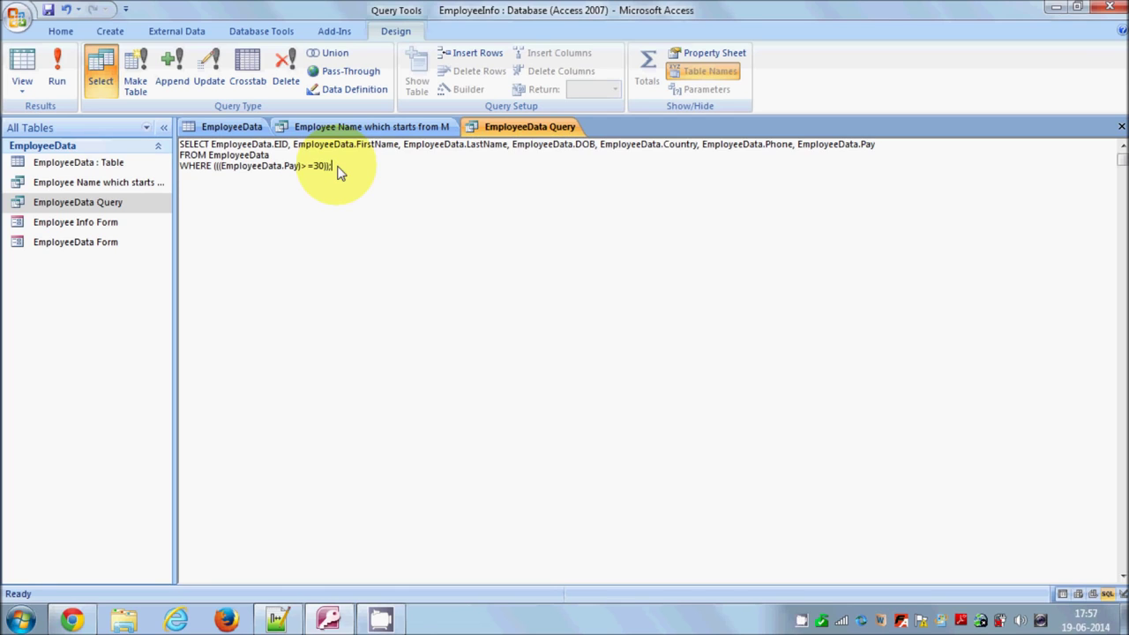
{"action": "left_click_drag", "start_coordinate": [360, 171], "coordinate": [183, 152]}
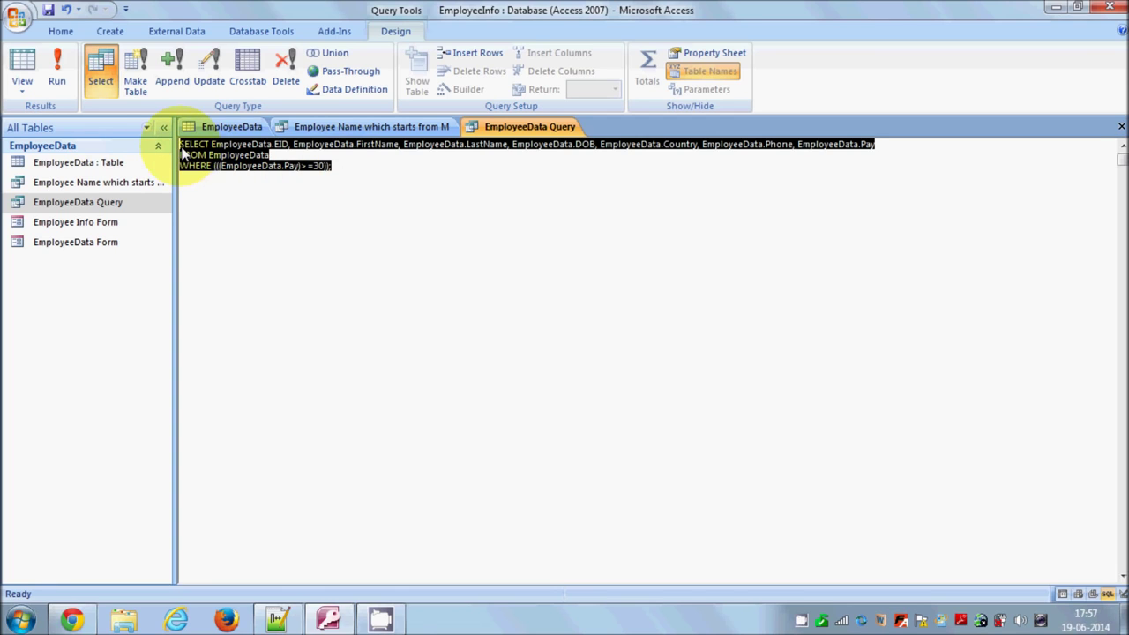
{"action": "left_click", "coordinate": [342, 170]}
{"action": "left_click_drag", "start_coordinate": [352, 168], "coordinate": [172, 148]}
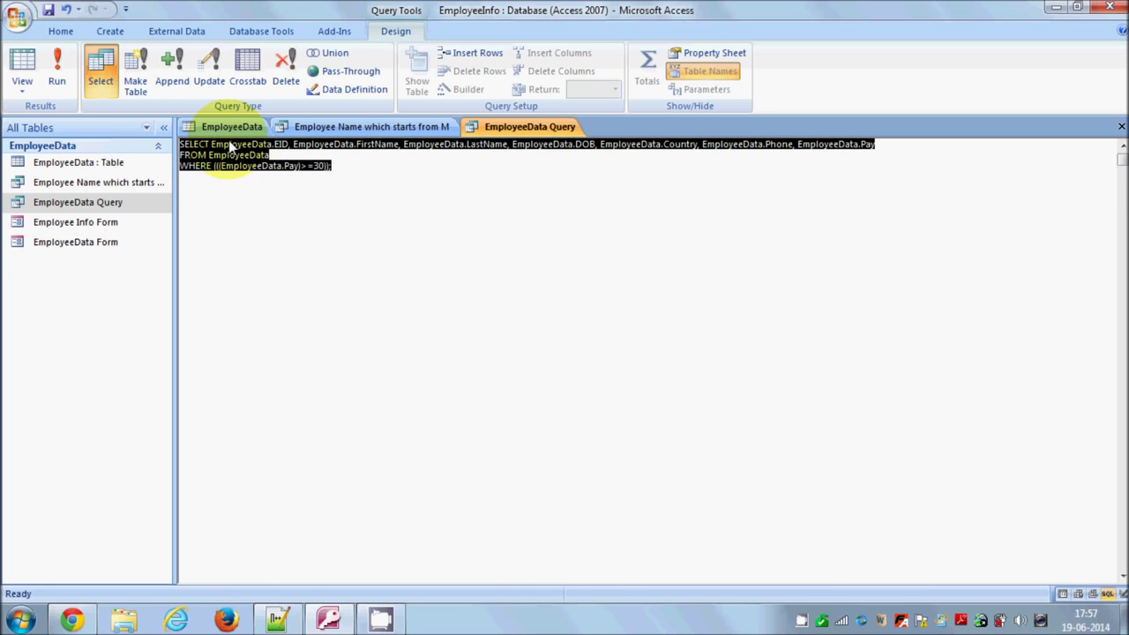
{"action": "left_click", "coordinate": [338, 170]}
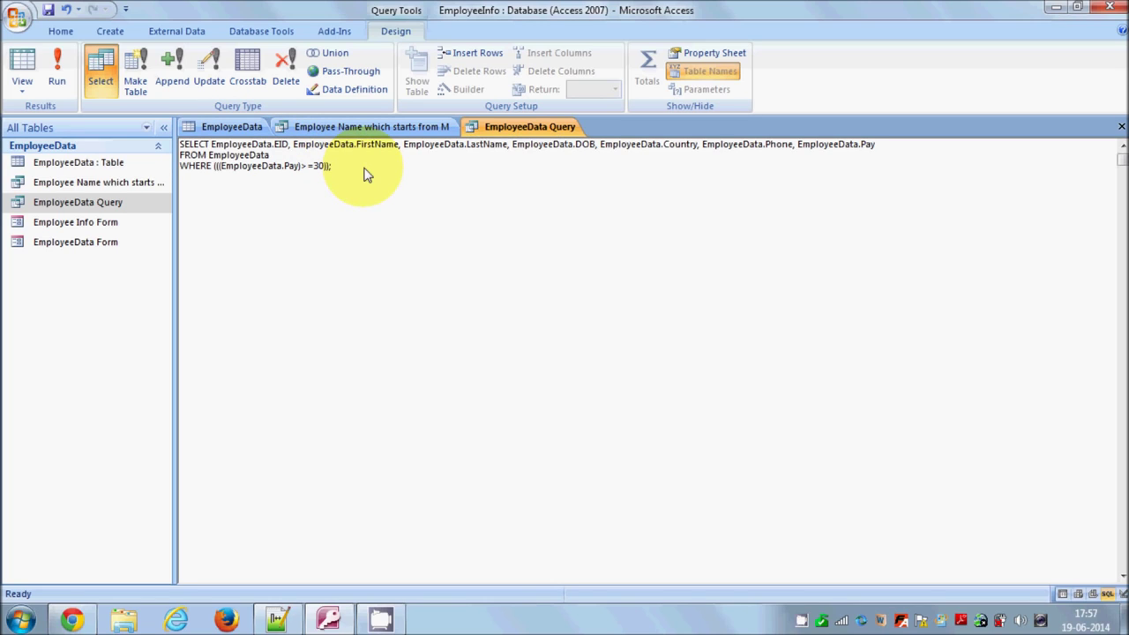
{"action": "left_click_drag", "start_coordinate": [339, 169], "coordinate": [188, 146]}
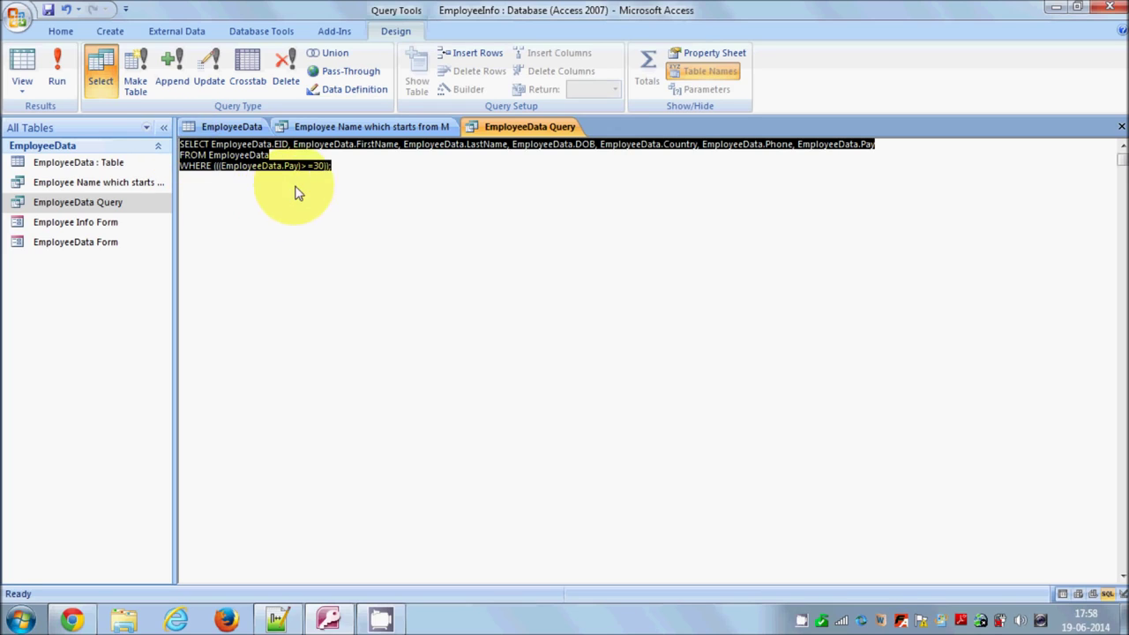
{"action": "left_click", "coordinate": [359, 173]}
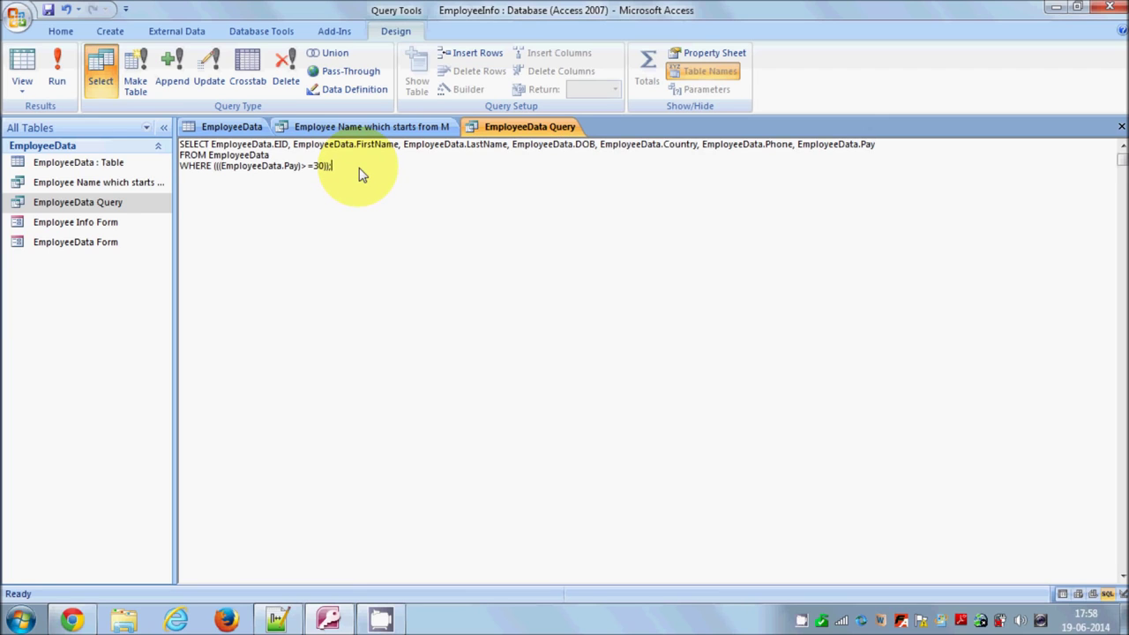
Compare the Pay criterion in Design view with the WHERE clause in SQL View, finishing in Design view.
{"action": "left_click", "coordinate": [22, 84]}
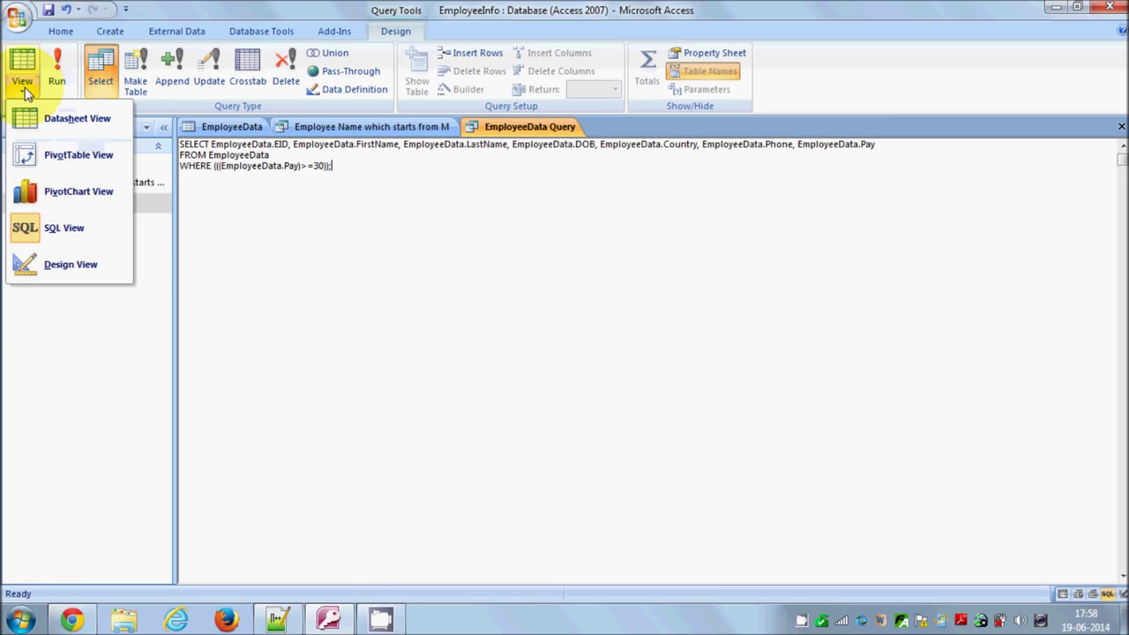
{"action": "left_click", "coordinate": [76, 261]}
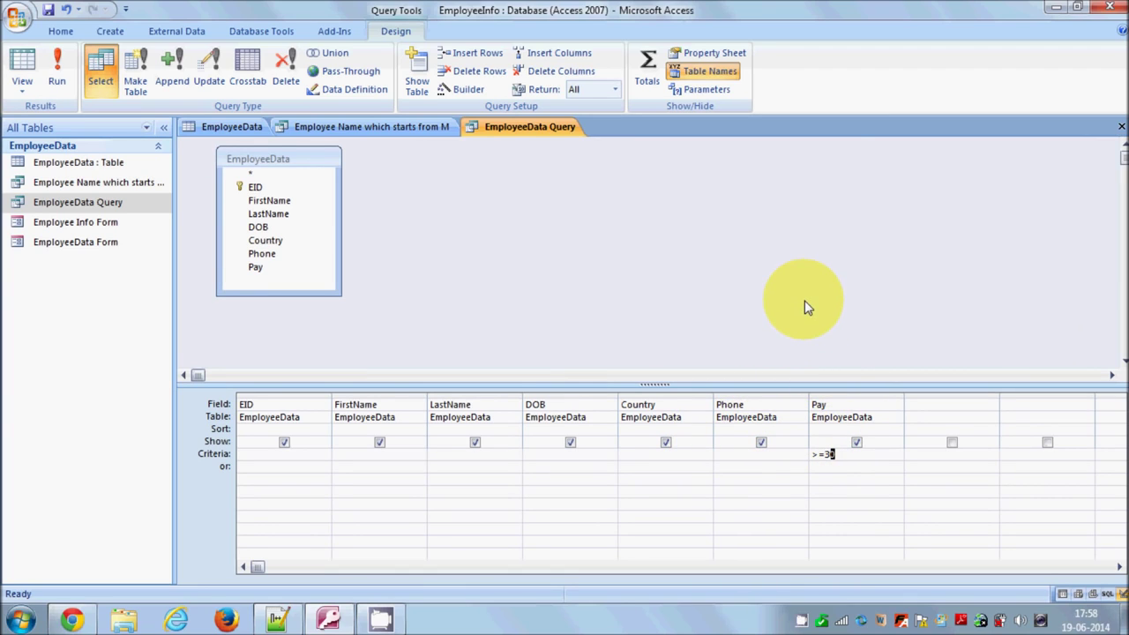
{"action": "left_click", "coordinate": [841, 342]}
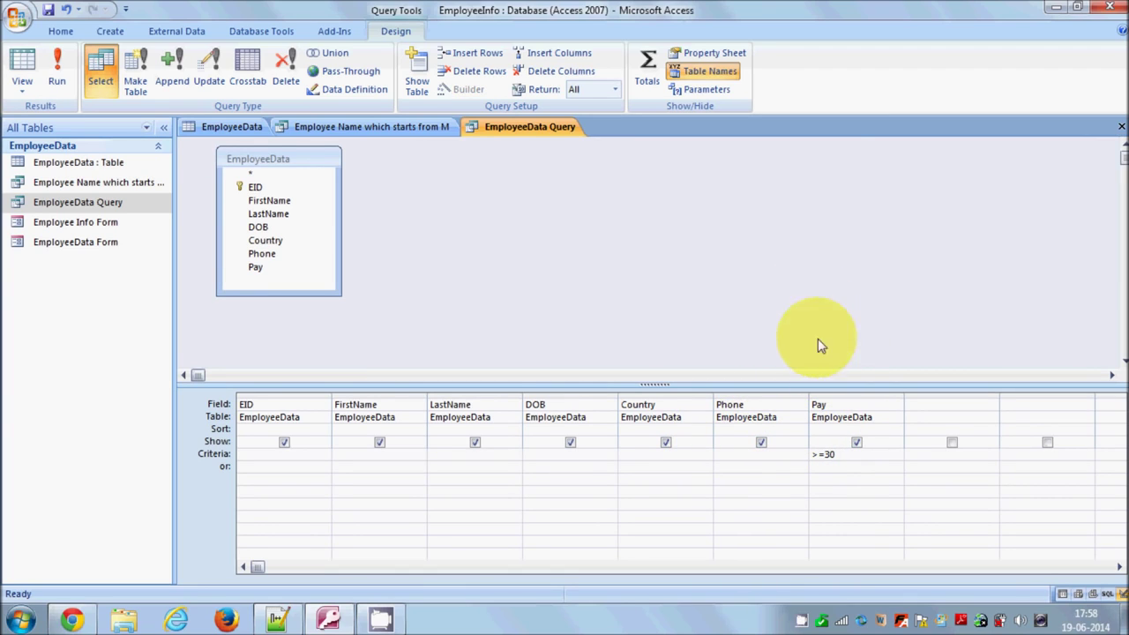
{"action": "left_click", "coordinate": [23, 86]}
{"action": "left_click", "coordinate": [60, 227]}
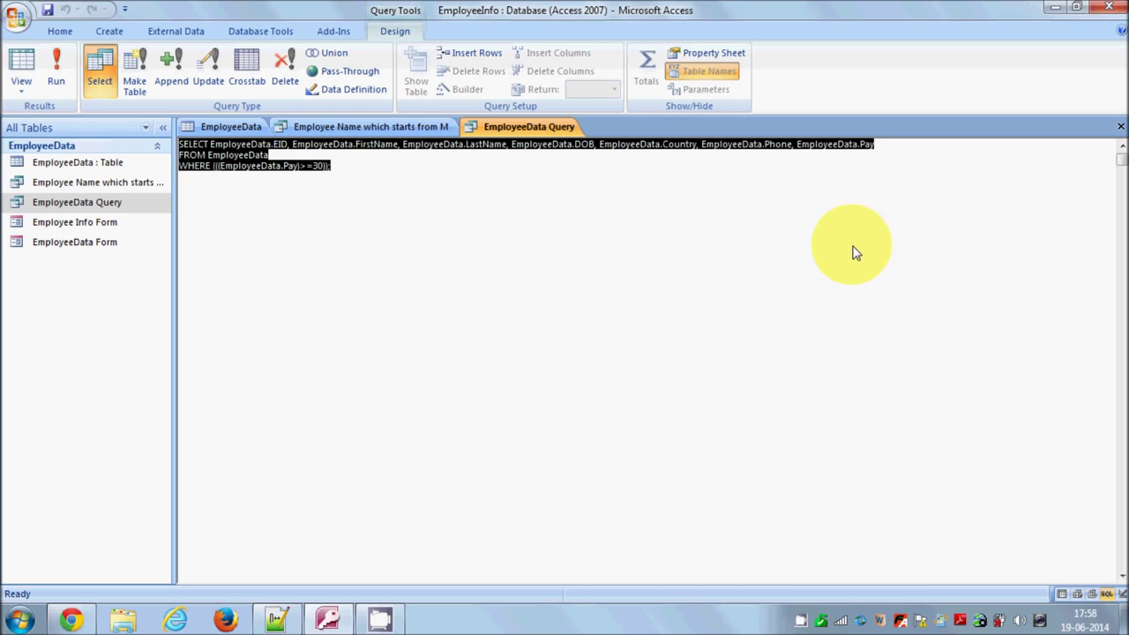
{"action": "left_click", "coordinate": [22, 82]}
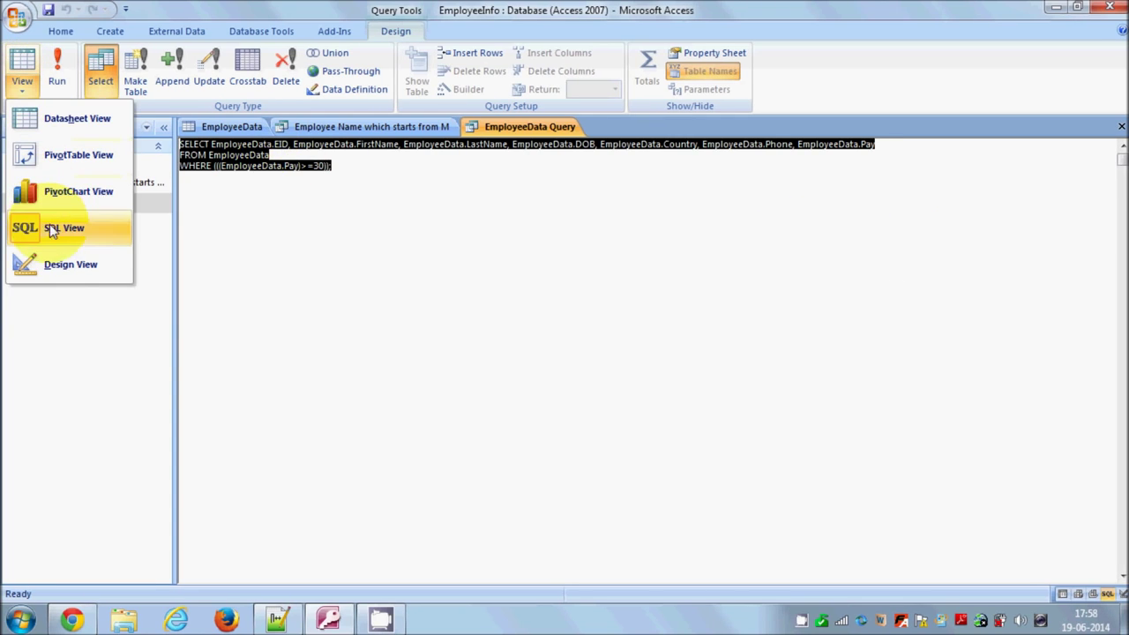
{"action": "left_click", "coordinate": [70, 266]}
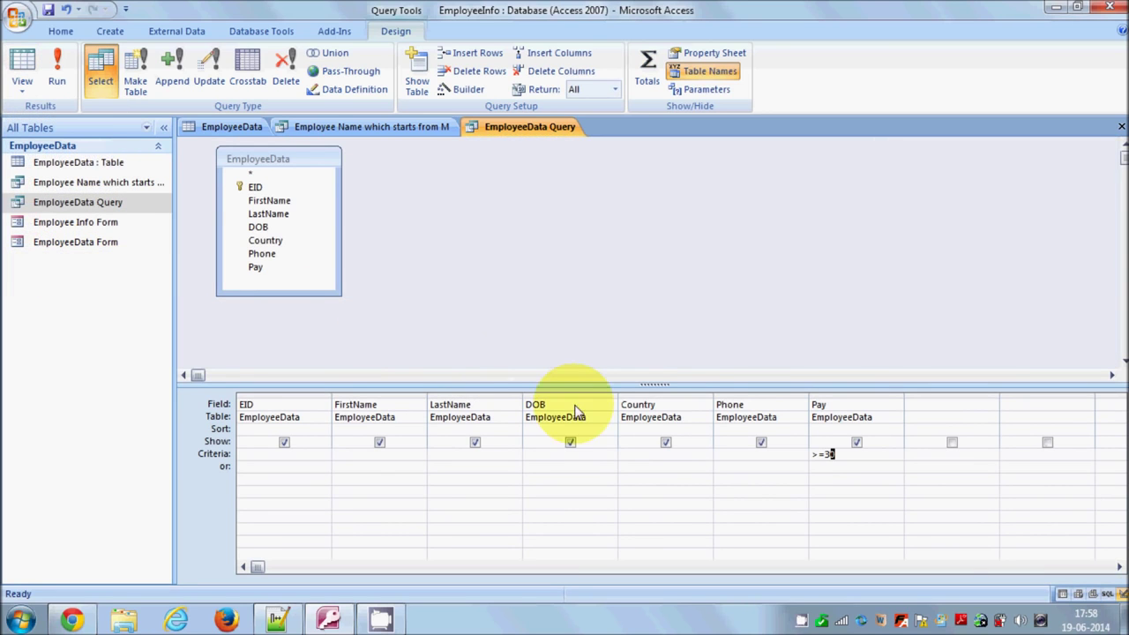
{"action": "right_click", "coordinate": [842, 407]}
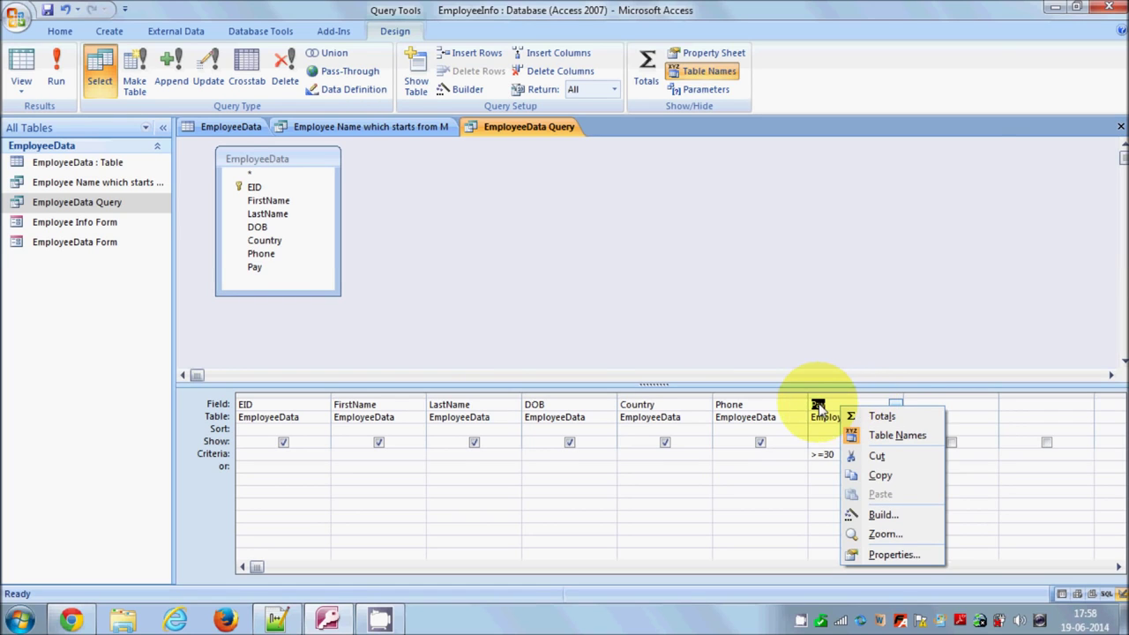
{"action": "left_click", "coordinate": [684, 628]}
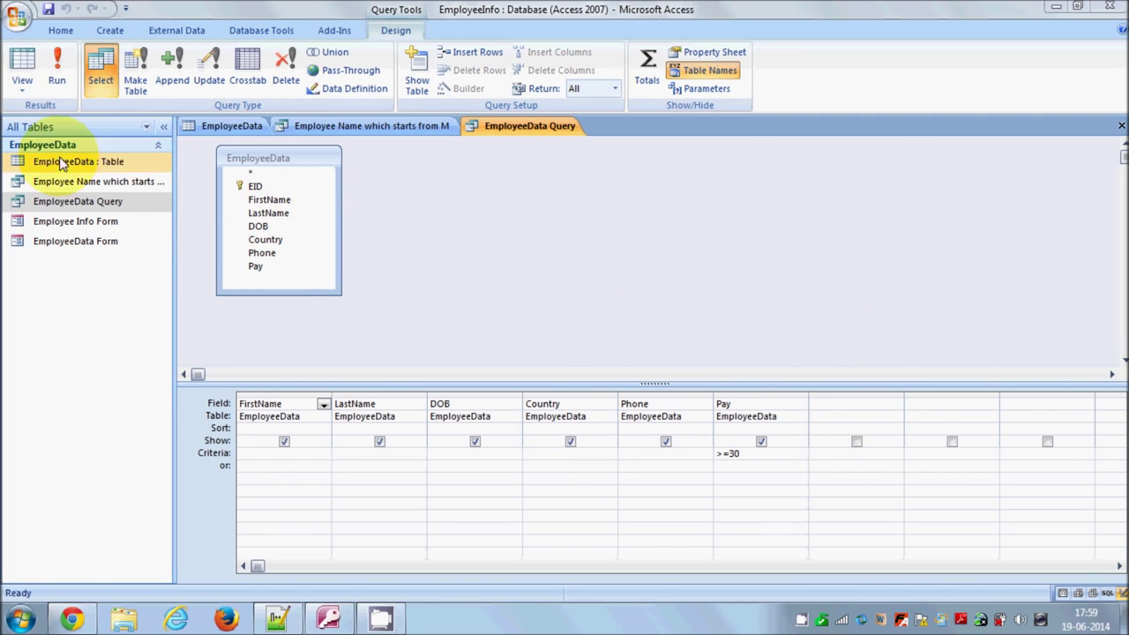
Open the Expression Builder for the empty query column after Pay.
{"action": "left_click", "coordinate": [856, 410]}
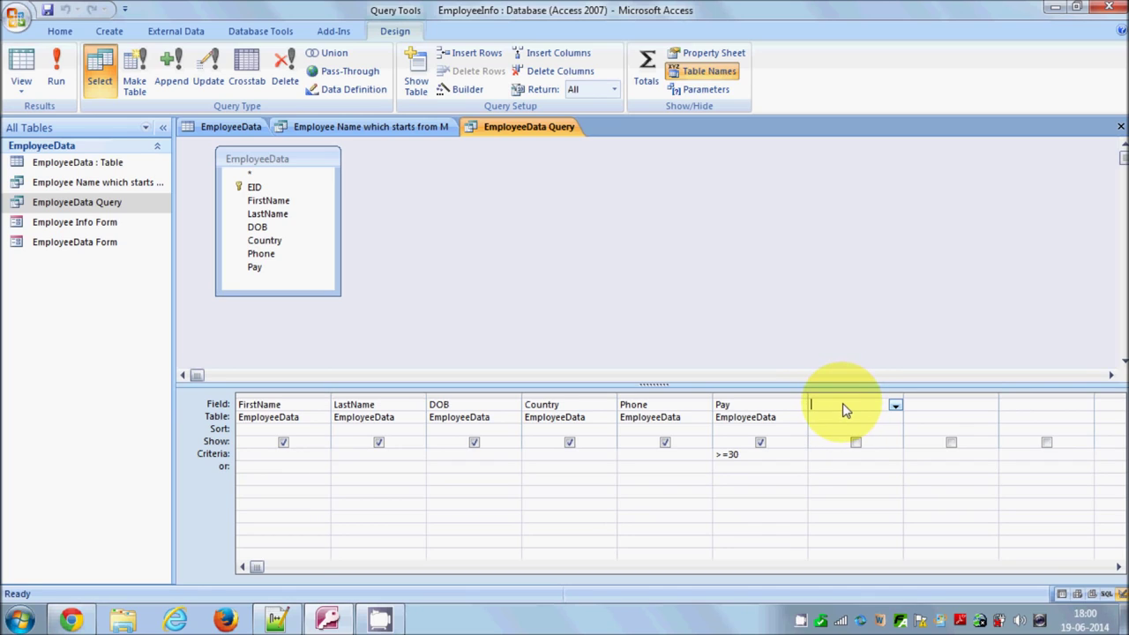
{"action": "left_click", "coordinate": [895, 406]}
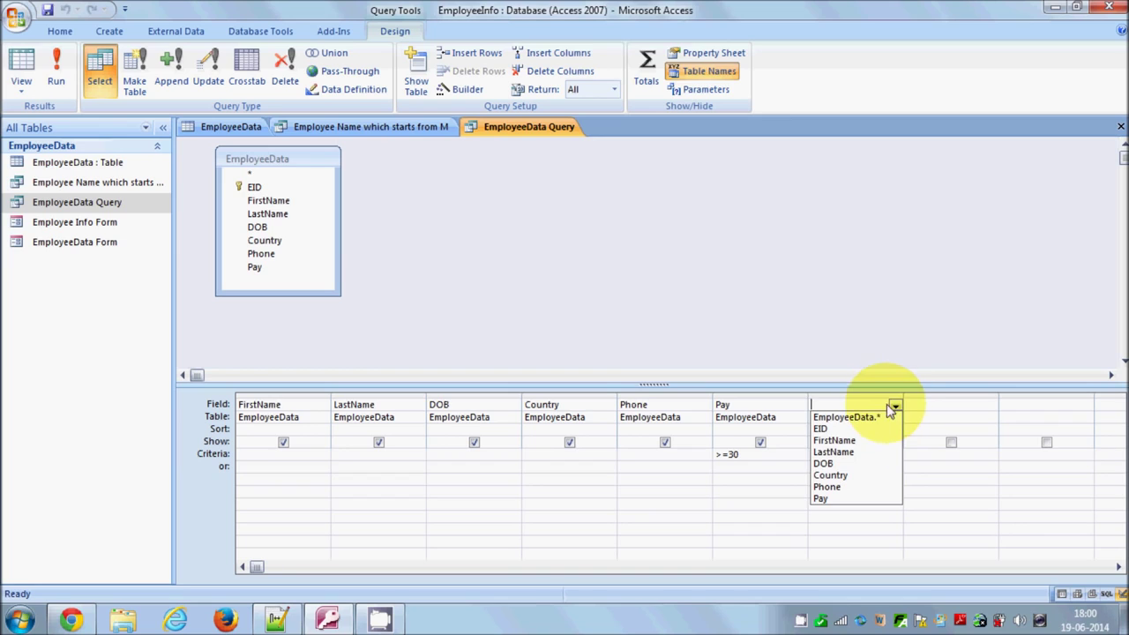
{"action": "left_click", "coordinate": [867, 406]}
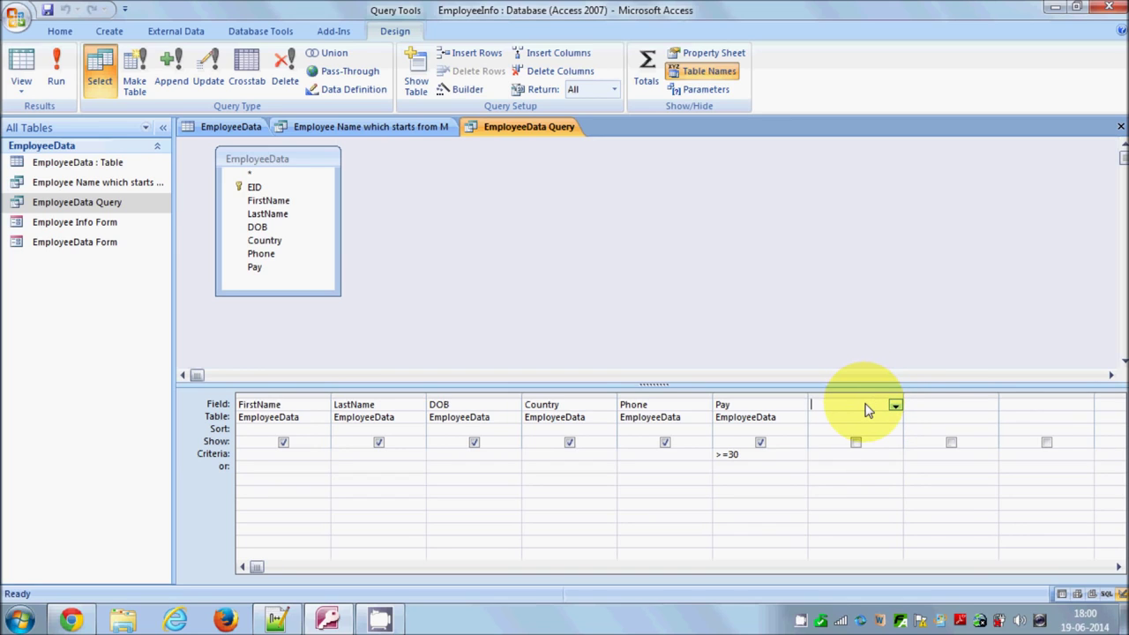
{"action": "right_click", "coordinate": [867, 410]}
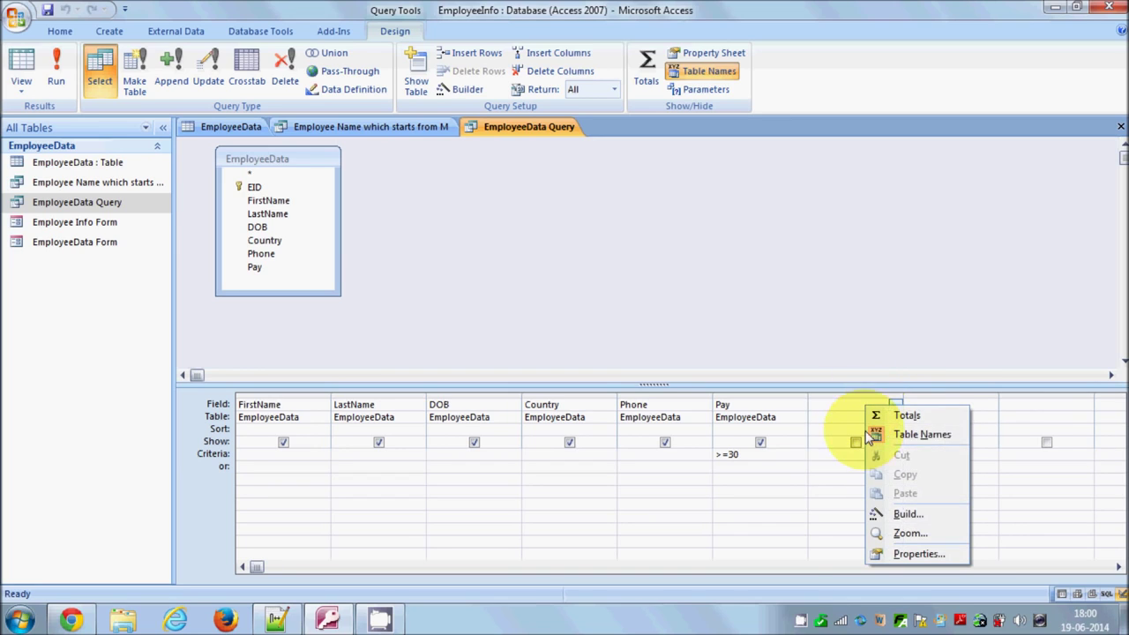
{"action": "left_click", "coordinate": [902, 514]}
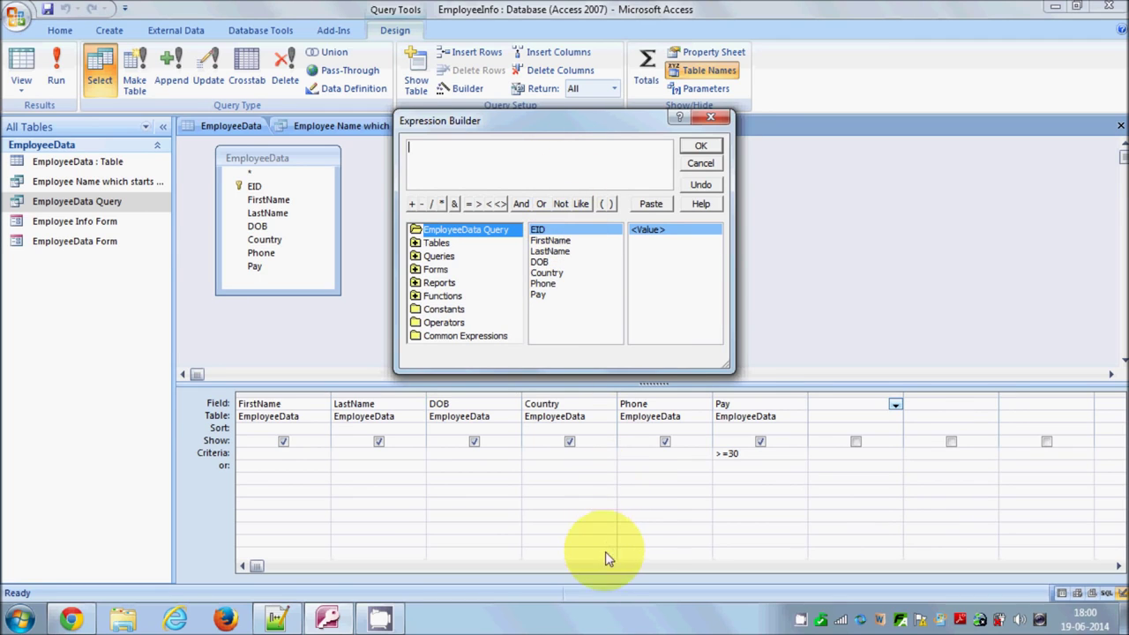
{"action": "left_click", "coordinate": [598, 623]}
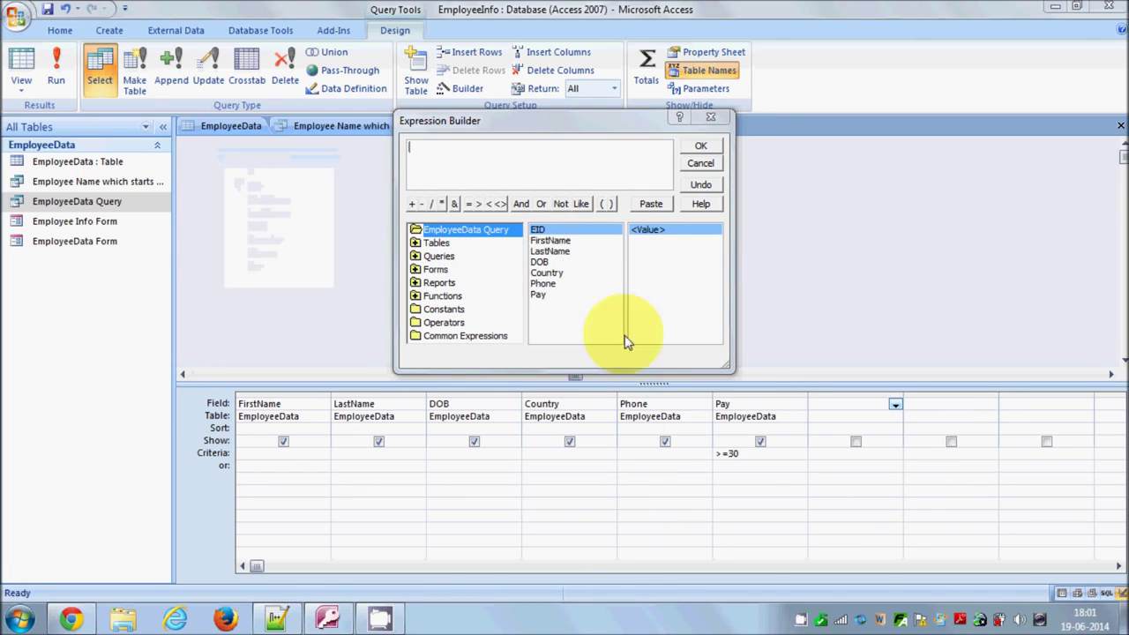
Write the calculated field expression Bonus:([Pay]*50) in the Expression Builder.
{"action": "left_click", "coordinate": [437, 154]}
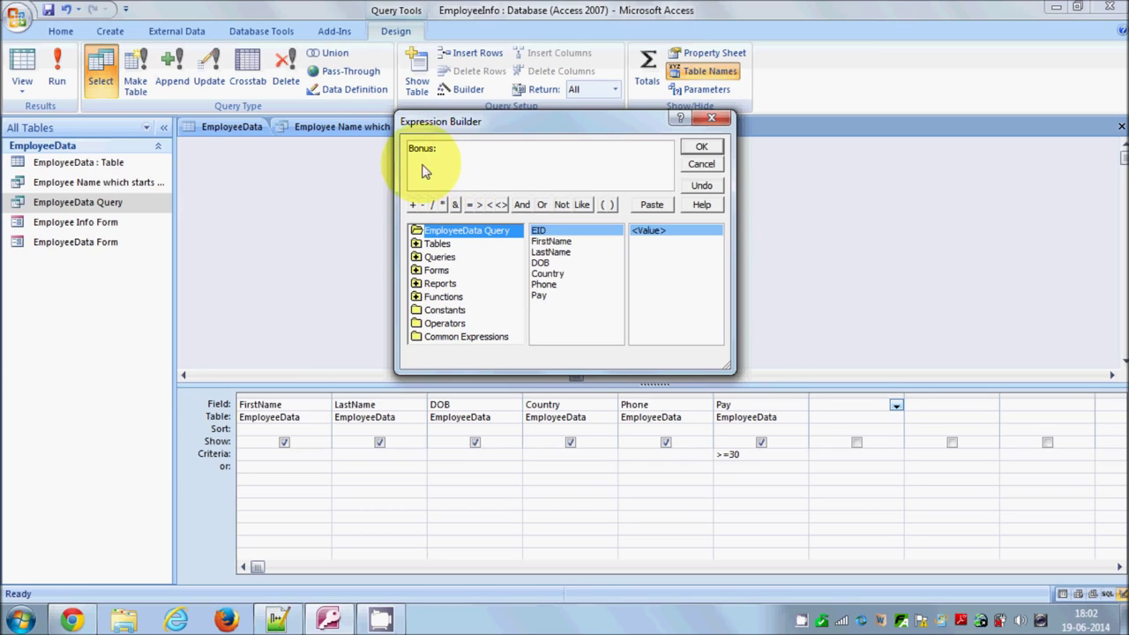
{"action": "left_click", "coordinate": [438, 149]}
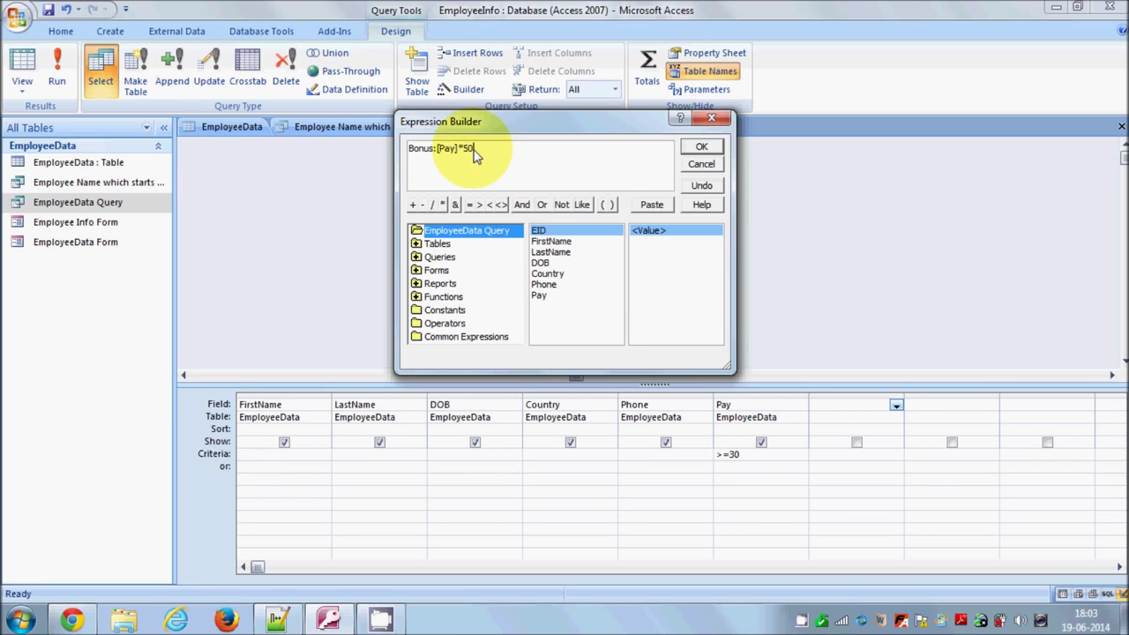
{"action": "left_click_drag", "start_coordinate": [474, 152], "coordinate": [435, 148]}
{"action": "left_click", "coordinate": [494, 149]}
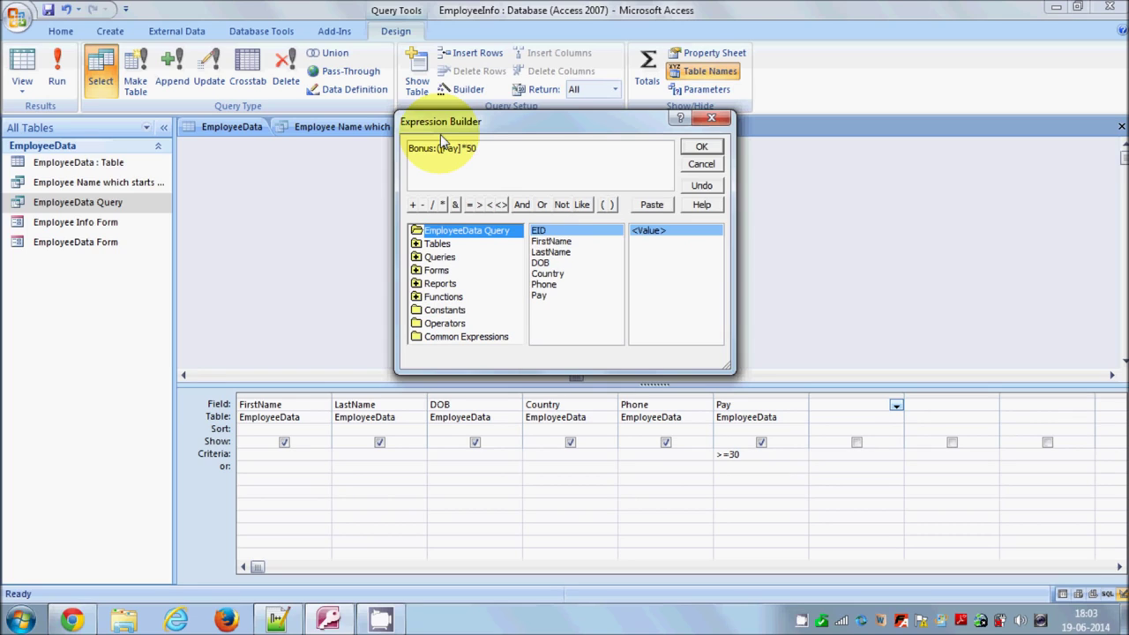
{"action": "key", "text": "End"}
{"action": "type", "text": ")"}
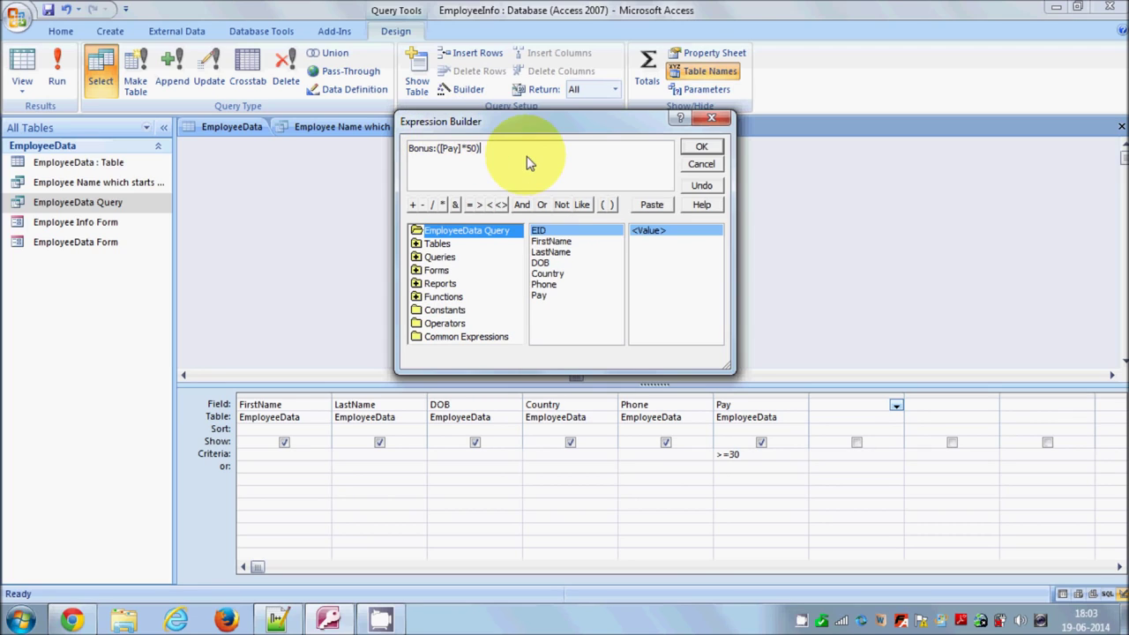
Copy the whole Bonus expression and paste it into the new document in Notepad++.
{"action": "left_click_drag", "start_coordinate": [494, 154], "coordinate": [410, 151]}
{"action": "key", "text": "ctrl+c"}
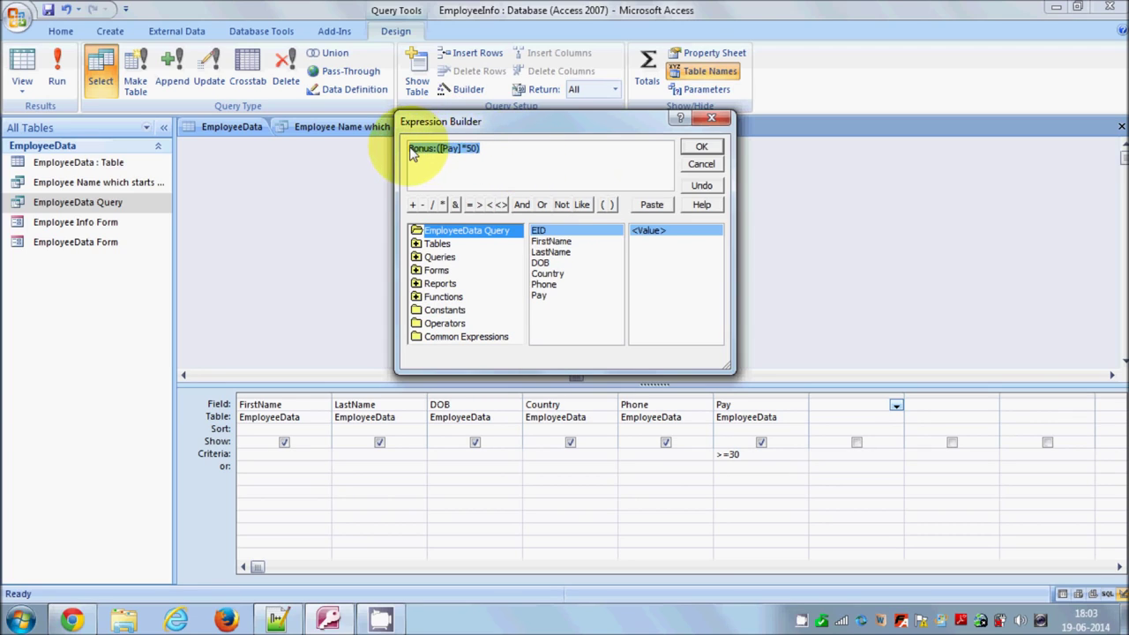
{"action": "left_click", "coordinate": [277, 617]}
{"action": "key", "text": "ctrl+v"}
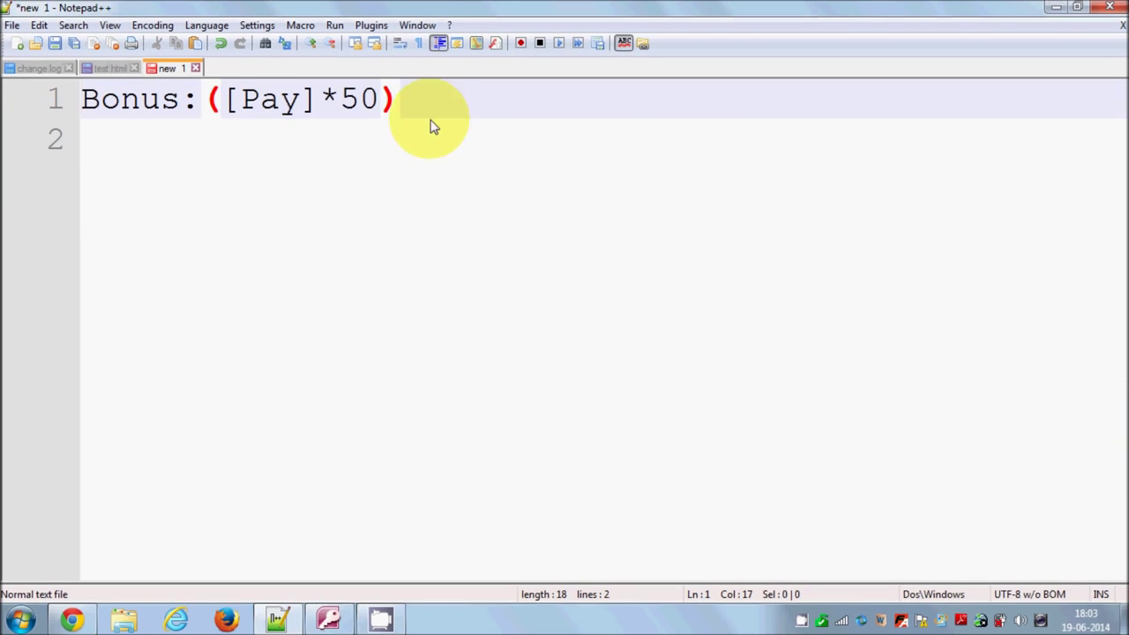
Examine the pasted expression's parts: the Bonus name, the bracketed Pay field and the multiplication, ending with the whole line highlighted.
{"action": "left_click_drag", "start_coordinate": [386, 100], "coordinate": [91, 114]}
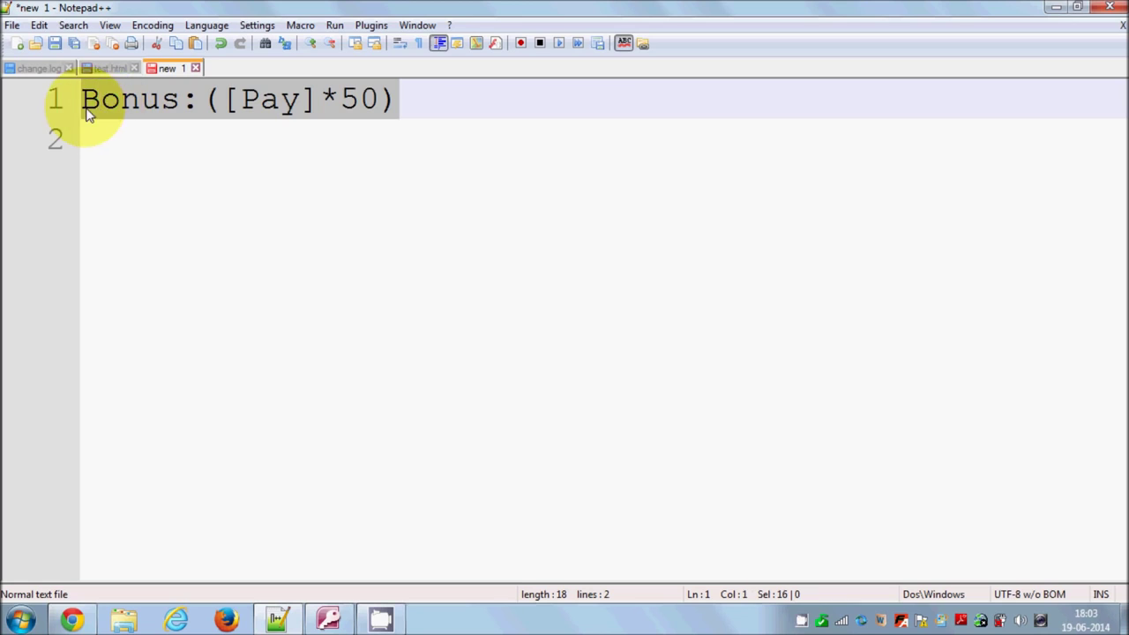
{"action": "left_click", "coordinate": [201, 104]}
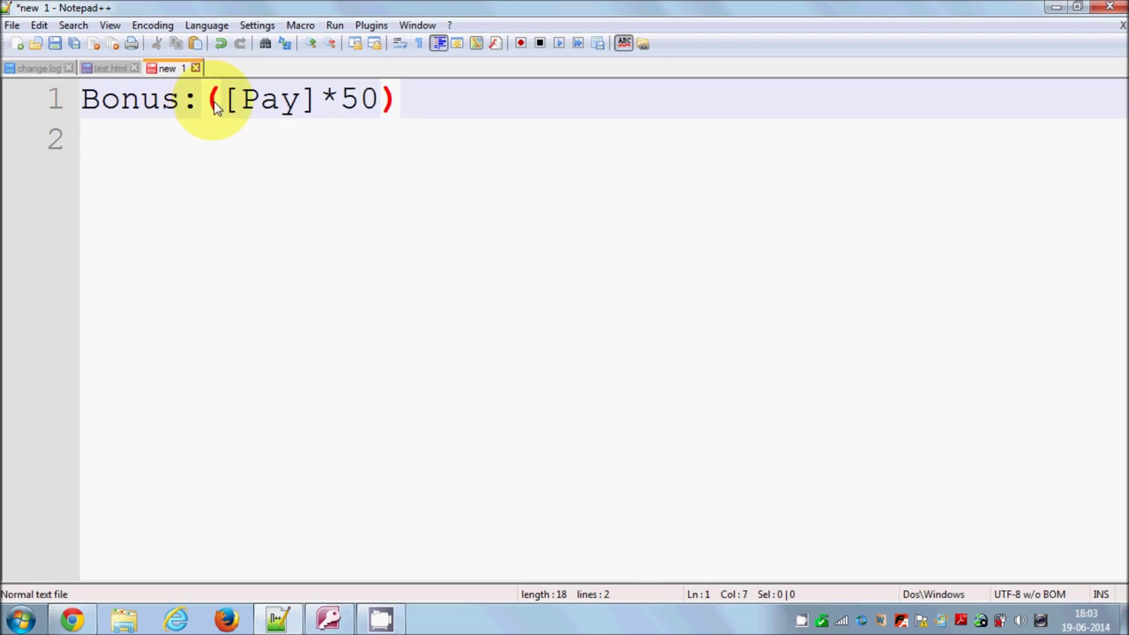
{"action": "double_click", "coordinate": [258, 102]}
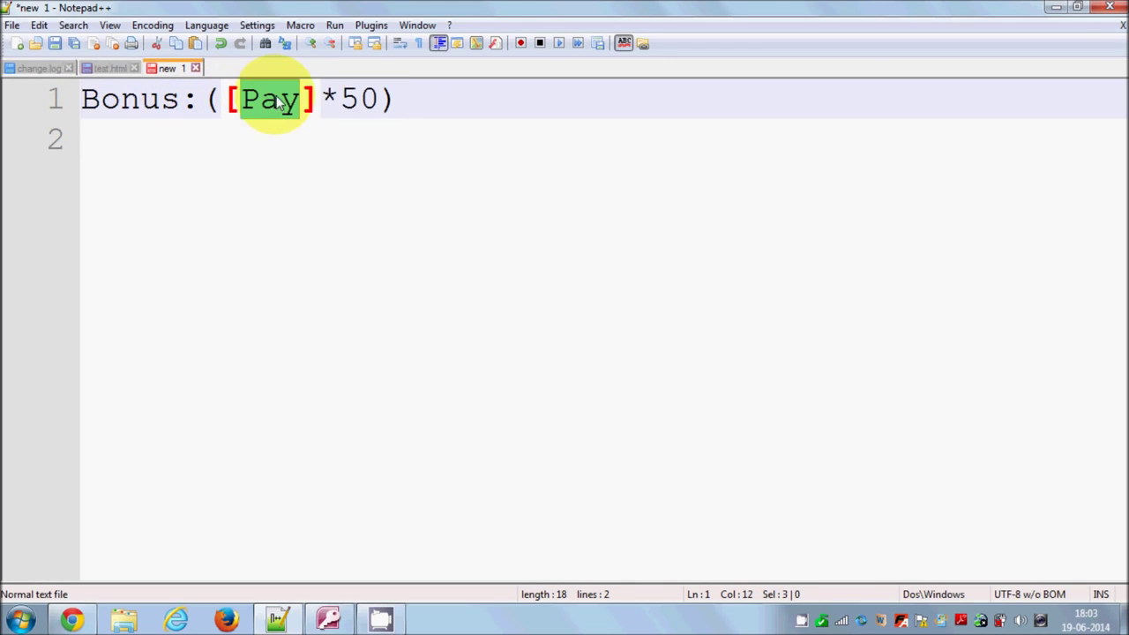
{"action": "left_click", "coordinate": [330, 100]}
{"action": "left_click_drag", "start_coordinate": [397, 100], "coordinate": [61, 119]}
Switch back to Access, accept the Bonus expression as a query field, and highlight its formula in the design grid.
{"action": "left_click", "coordinate": [328, 617]}
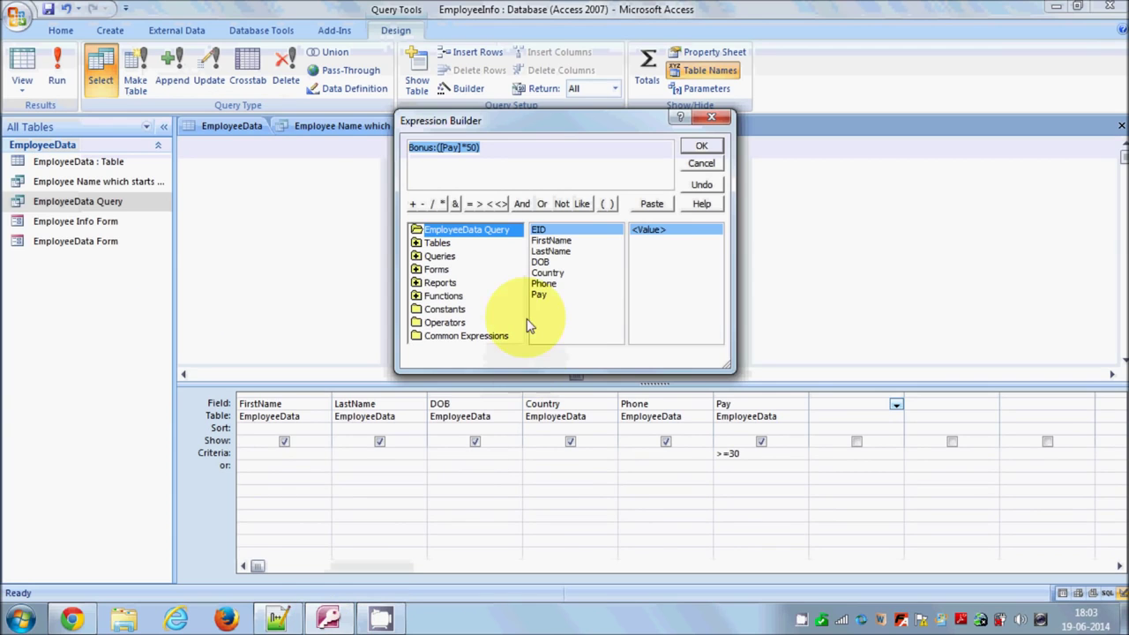
{"action": "left_click", "coordinate": [697, 147]}
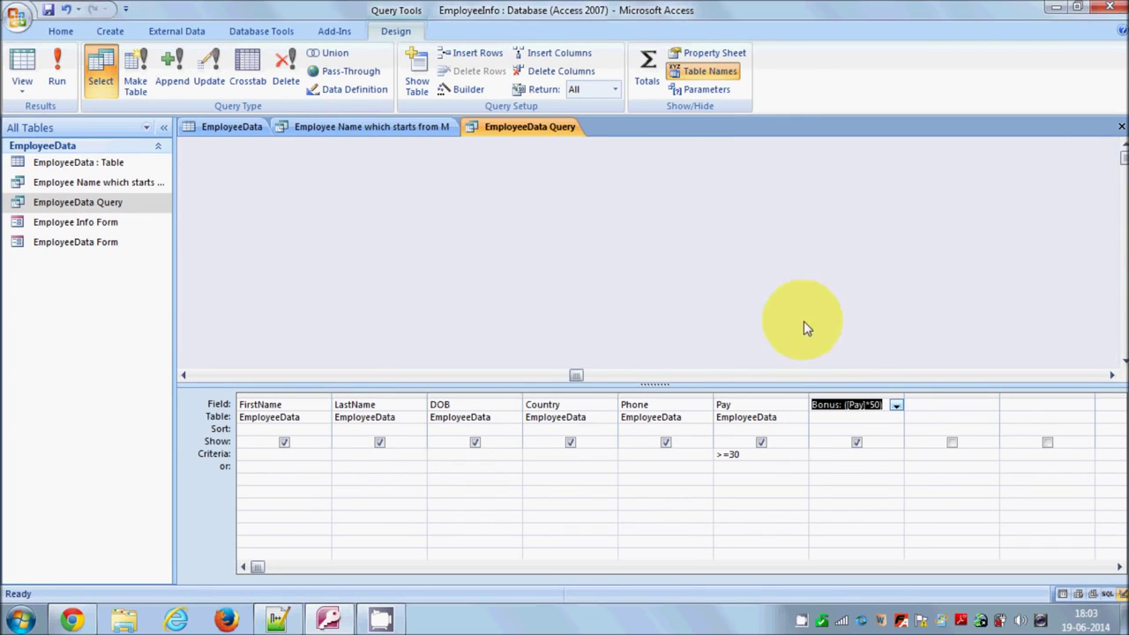
{"action": "left_click", "coordinate": [843, 409]}
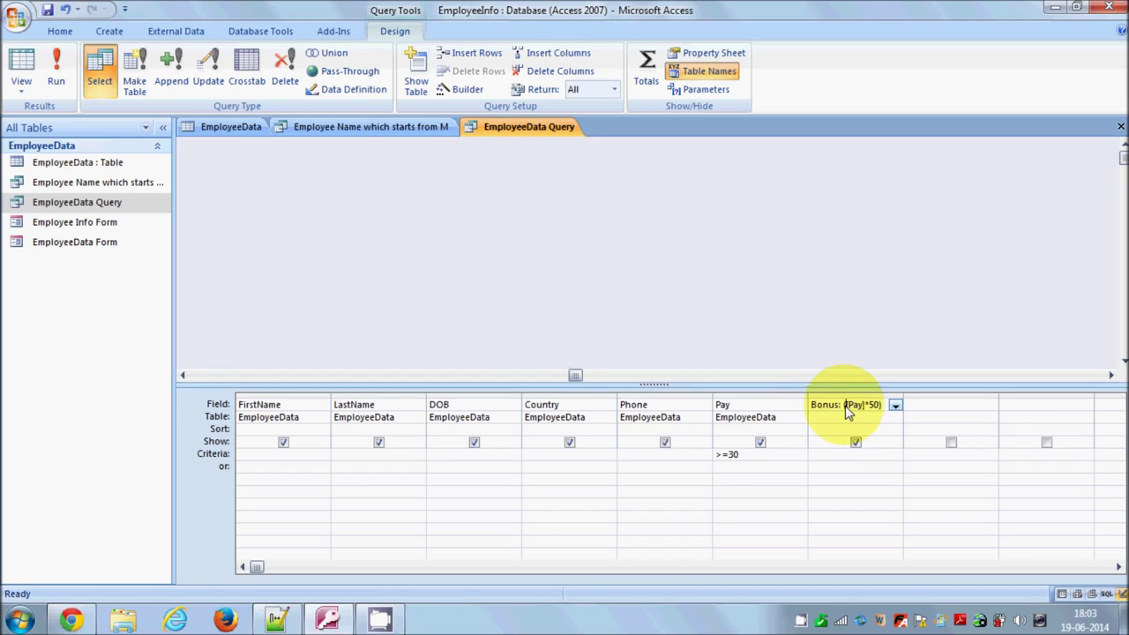
{"action": "left_click_drag", "start_coordinate": [849, 408], "coordinate": [886, 406]}
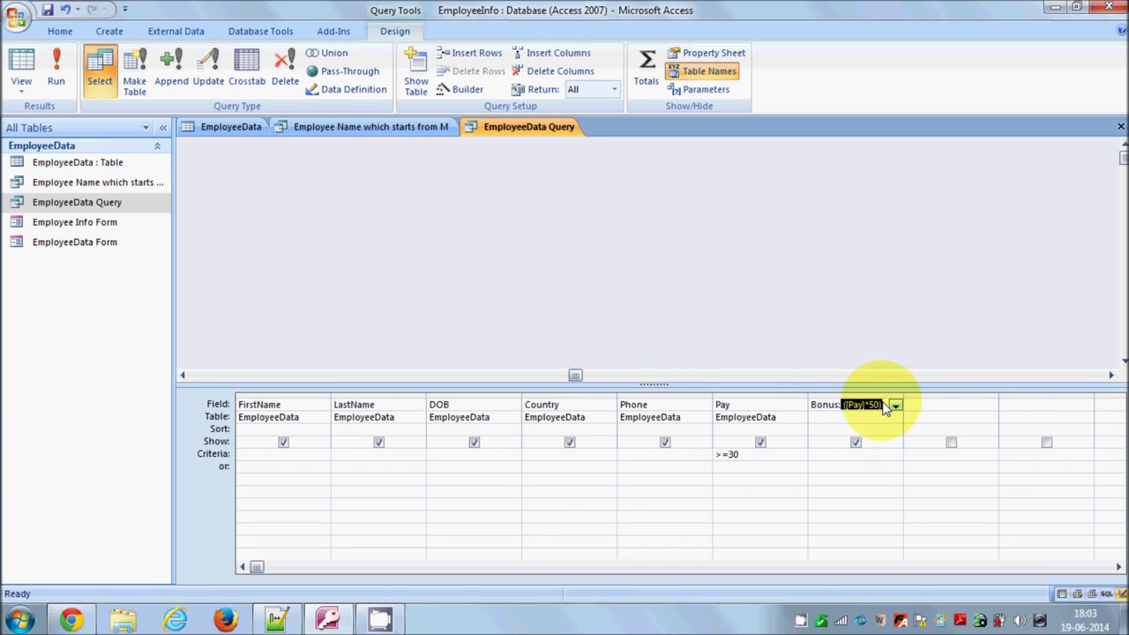
Run the query and compare the calculated Bonus values with Pay in the first two records.
{"action": "left_click", "coordinate": [58, 71]}
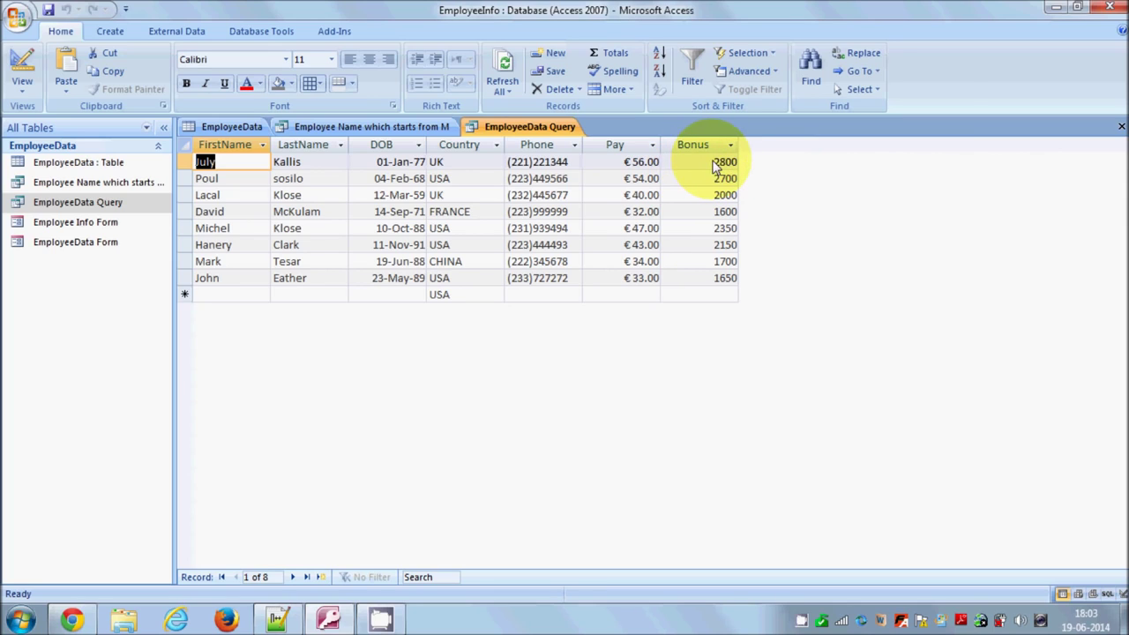
{"action": "left_click", "coordinate": [716, 168]}
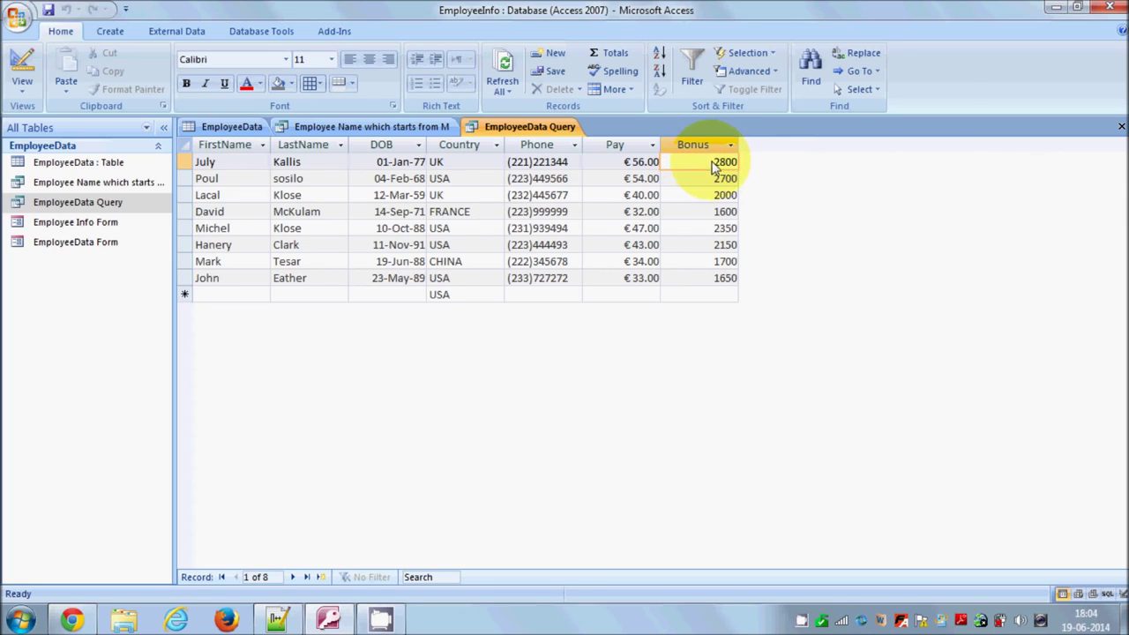
{"action": "double_click", "coordinate": [718, 164]}
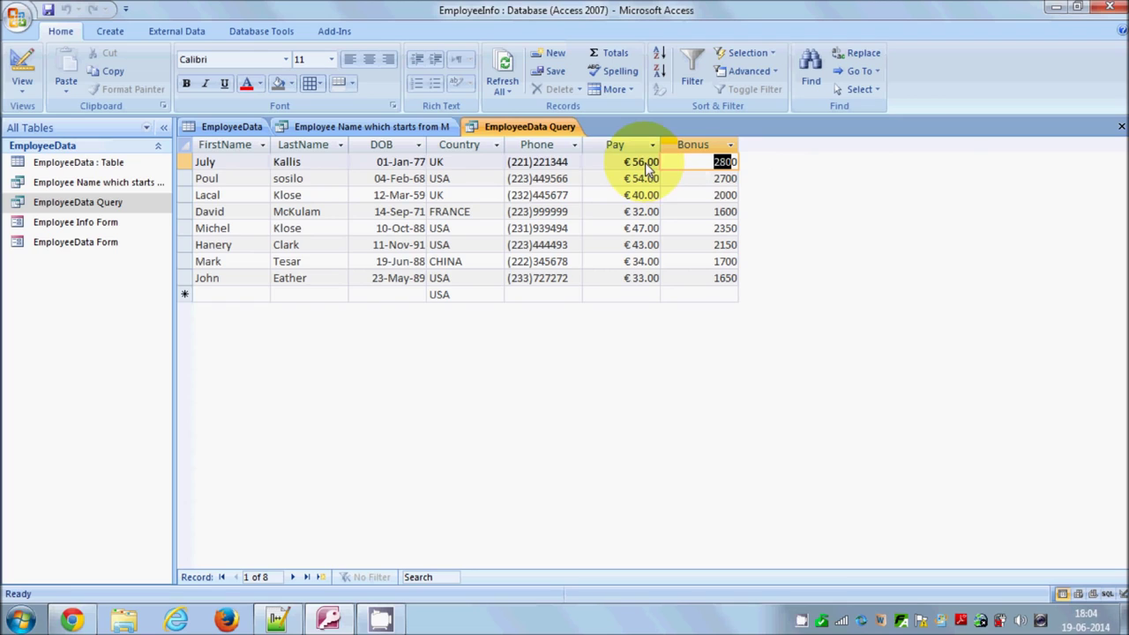
{"action": "left_click", "coordinate": [721, 166]}
{"action": "double_click", "coordinate": [725, 166]}
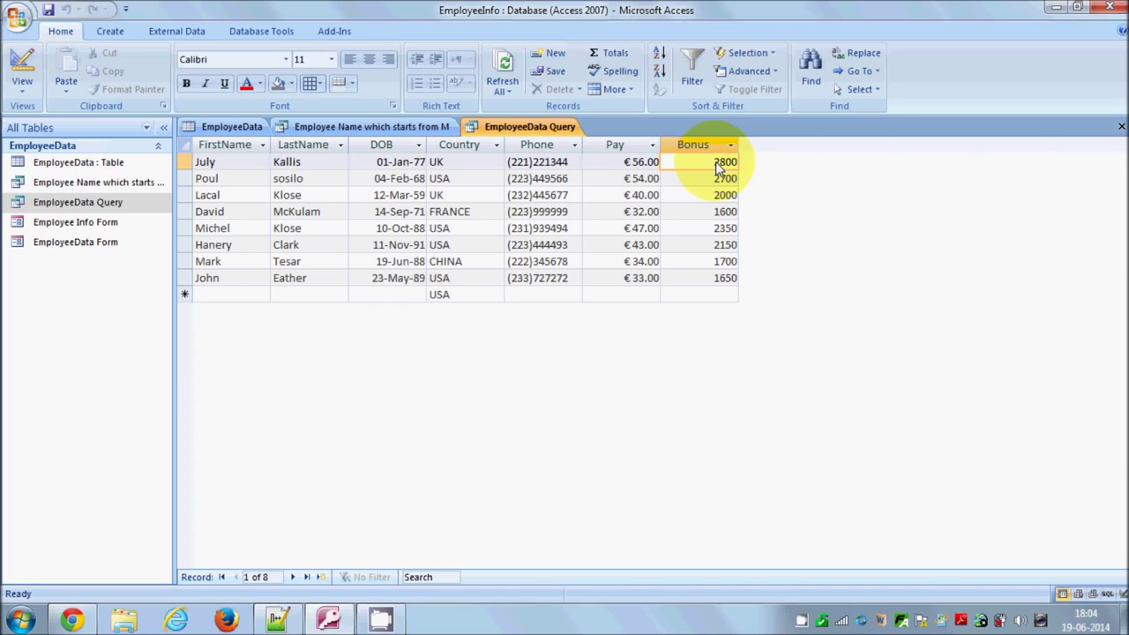
{"action": "left_click", "coordinate": [706, 182]}
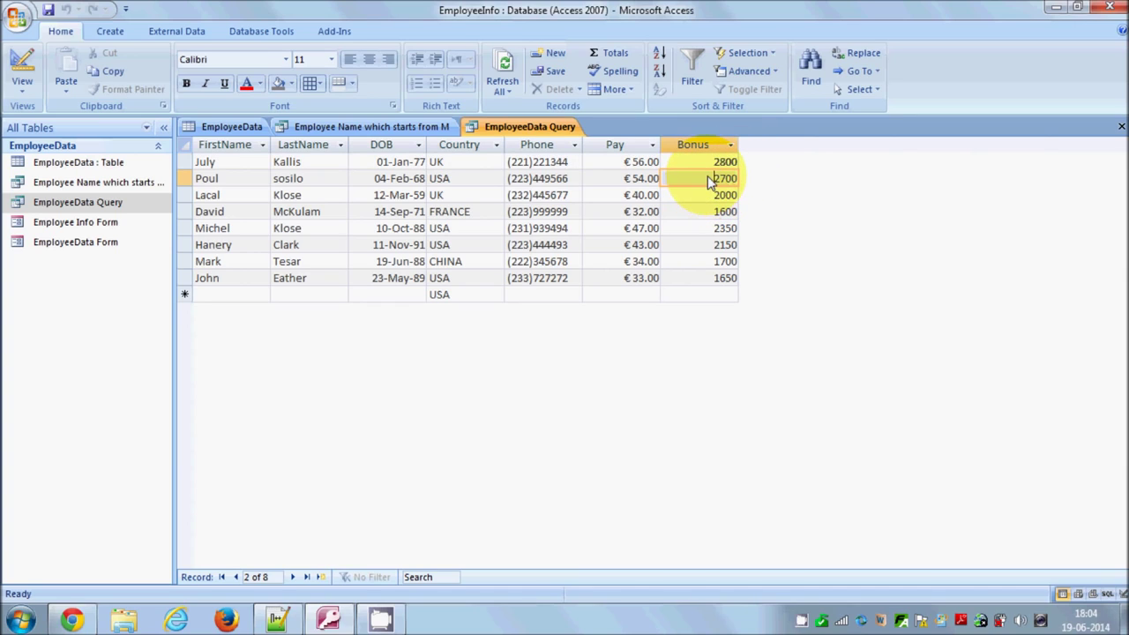
{"action": "double_click", "coordinate": [714, 179]}
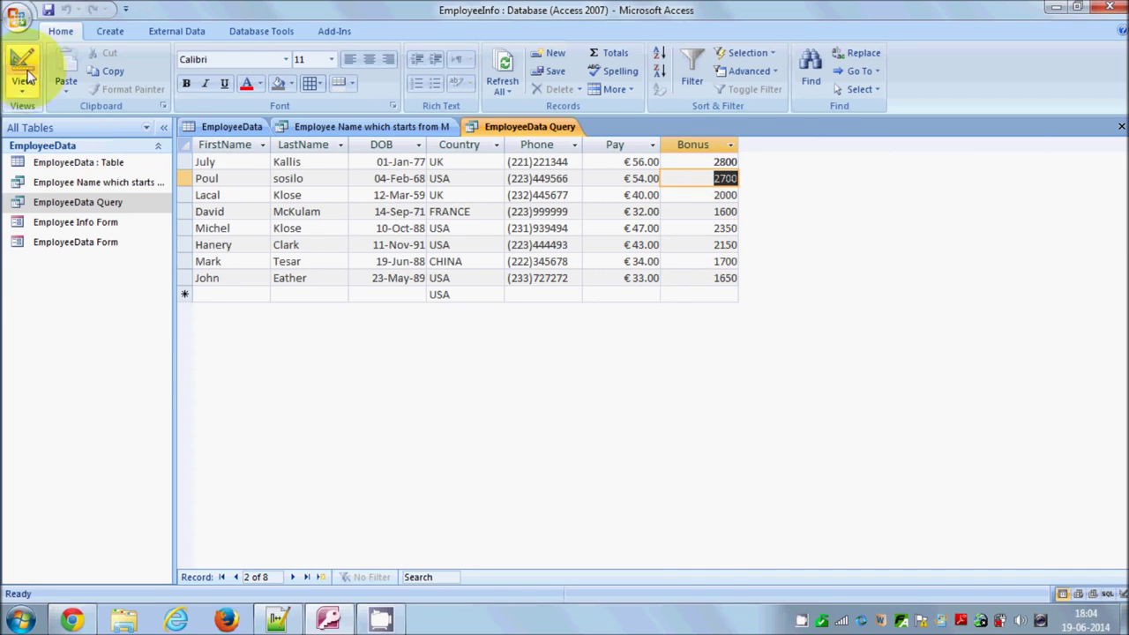
{"action": "left_click", "coordinate": [475, 623]}
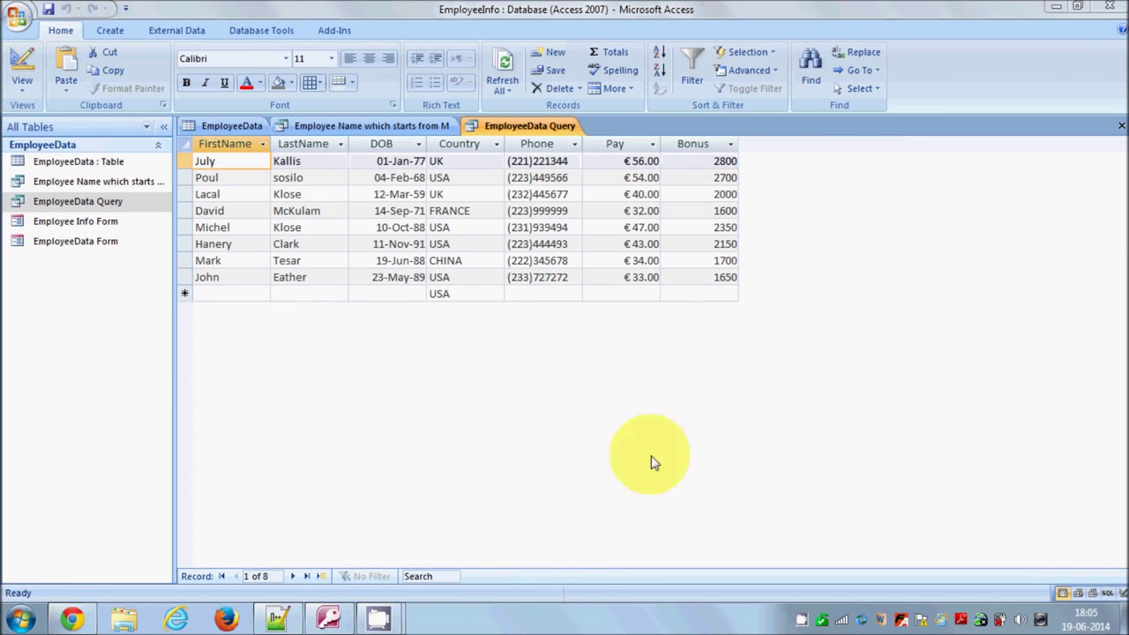
{"action": "left_click", "coordinate": [707, 89]}
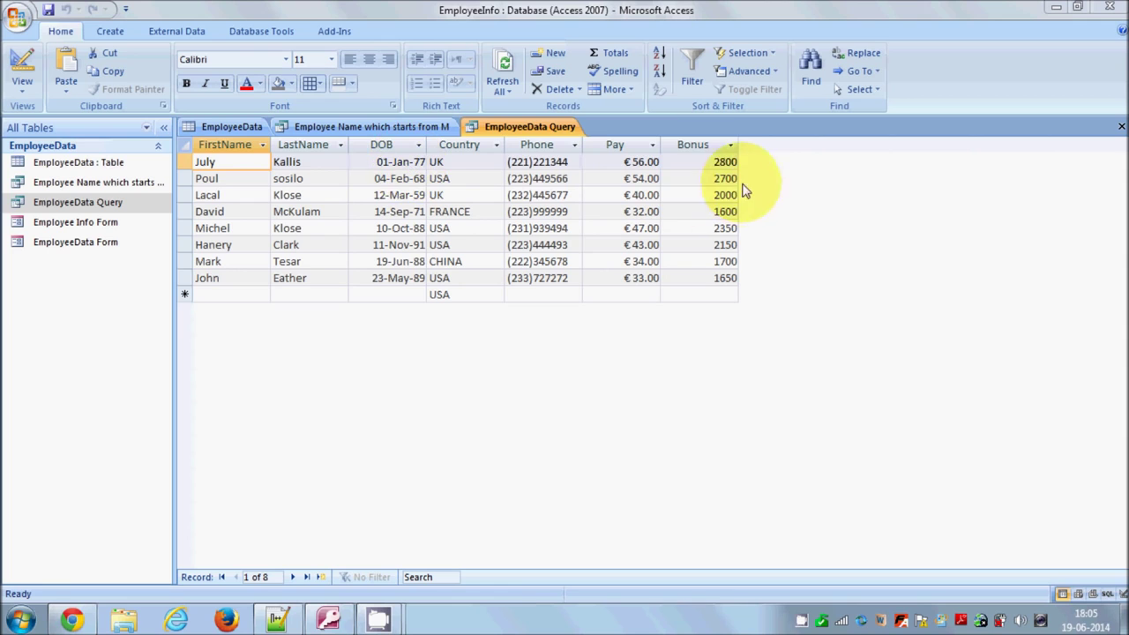
Return the query to Design view and show the field properties of the Bonus column.
{"action": "left_click", "coordinate": [22, 64]}
{"action": "left_click", "coordinate": [869, 422]}
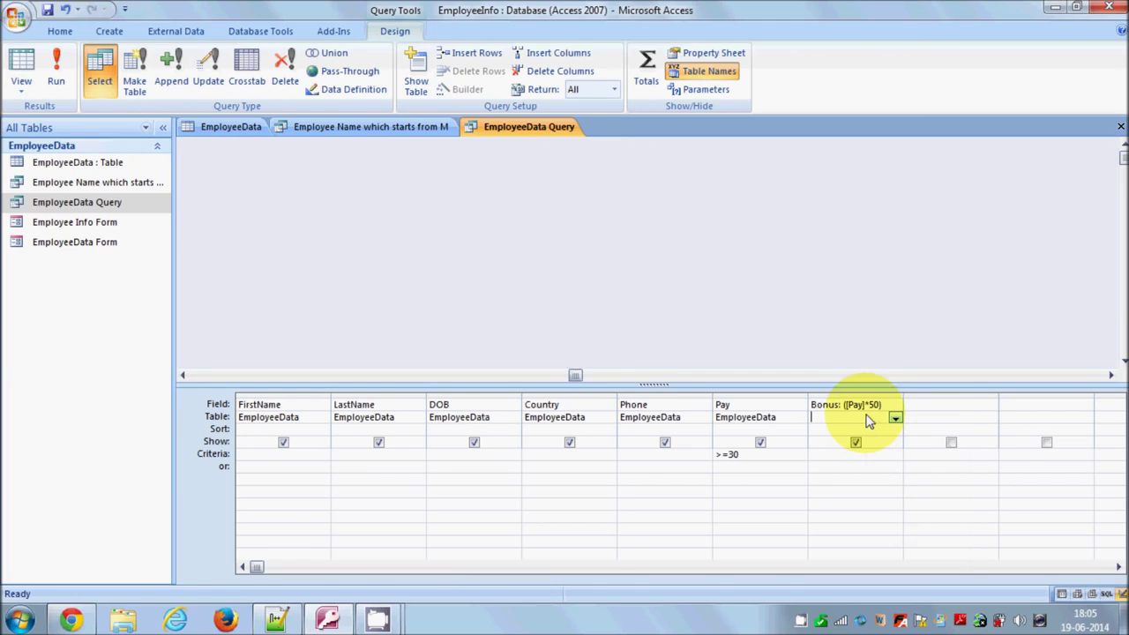
{"action": "right_click", "coordinate": [869, 421]}
{"action": "left_click", "coordinate": [915, 558]}
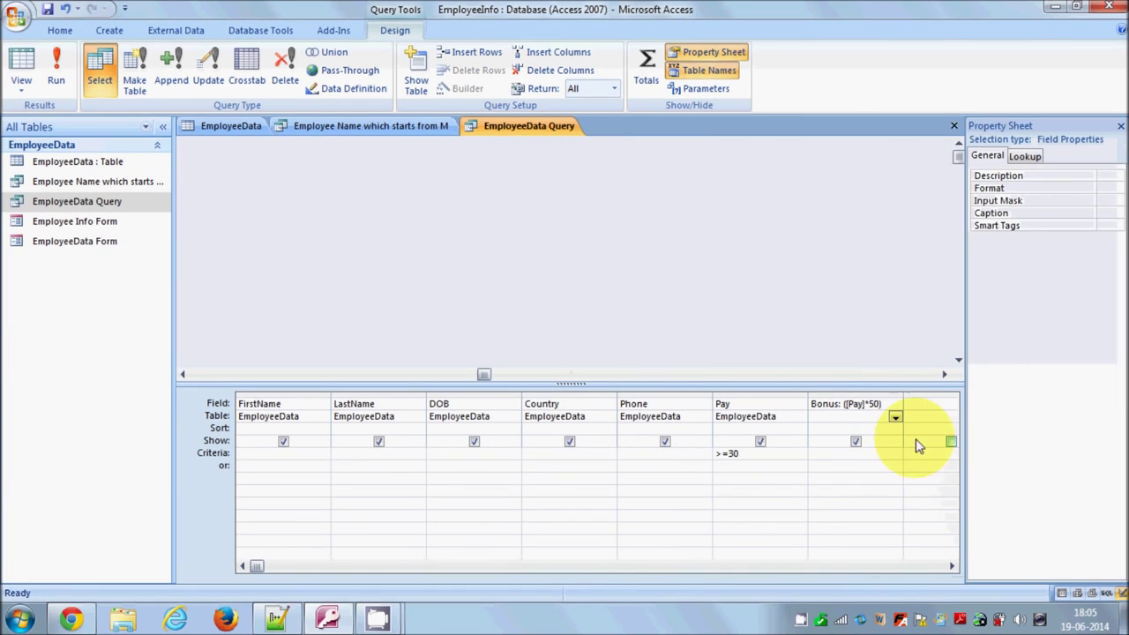
Widen the property values so the format names are readable, and set the Bonus field's Format to Euro.
{"action": "left_click", "coordinate": [1034, 189]}
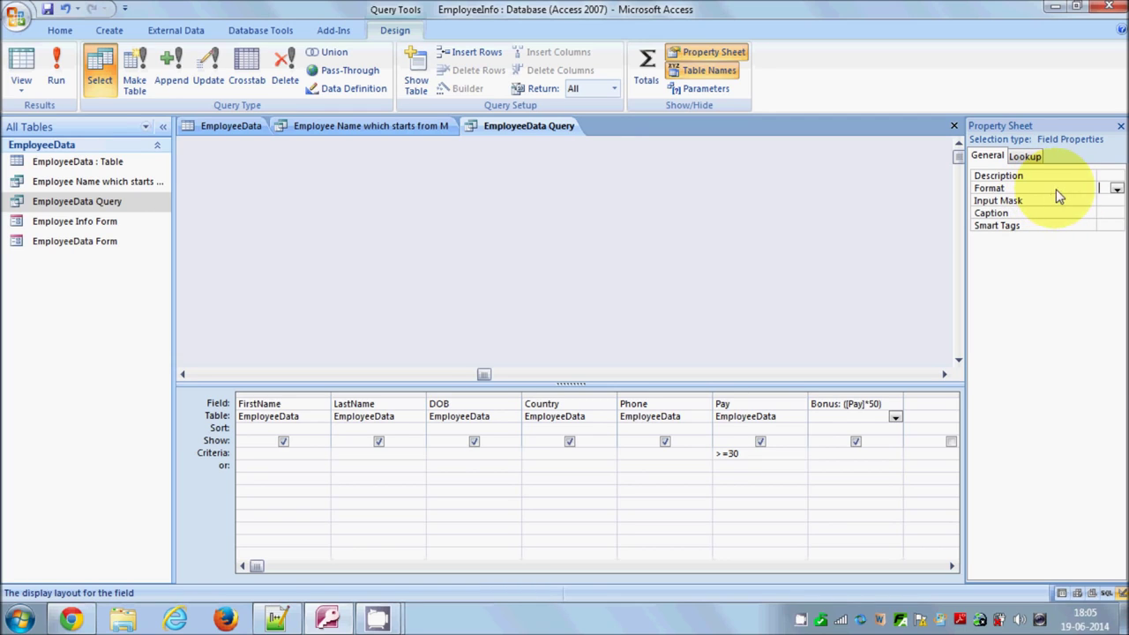
{"action": "left_click", "coordinate": [1116, 188]}
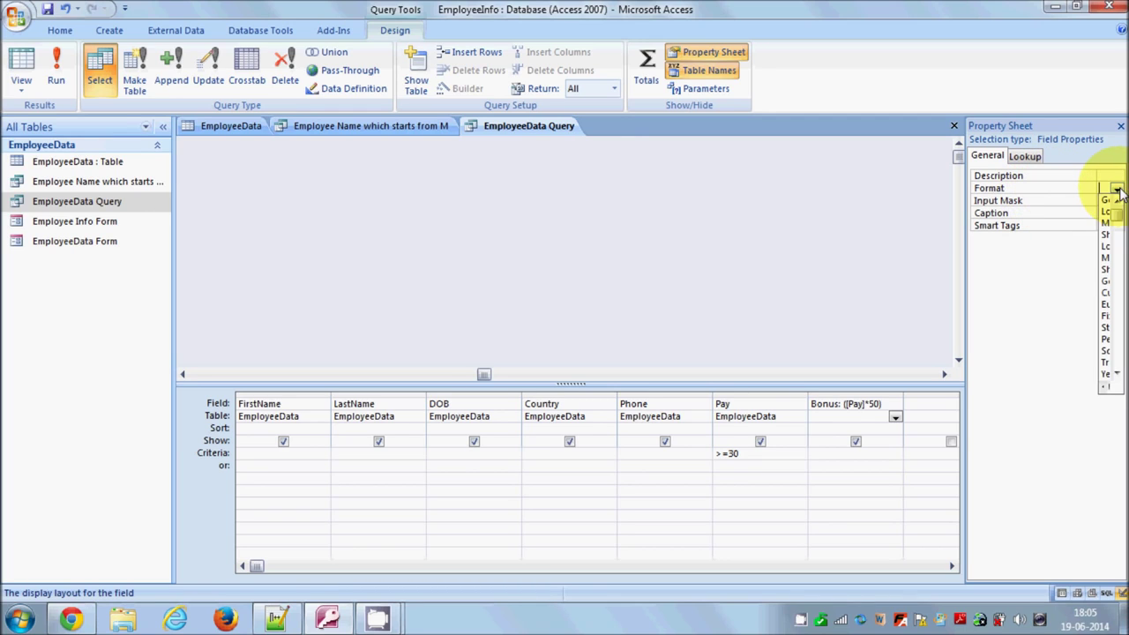
{"action": "left_click", "coordinate": [1084, 232]}
{"action": "left_click_drag", "start_coordinate": [1079, 232], "coordinate": [1046, 228]}
{"action": "left_click", "coordinate": [1116, 189]}
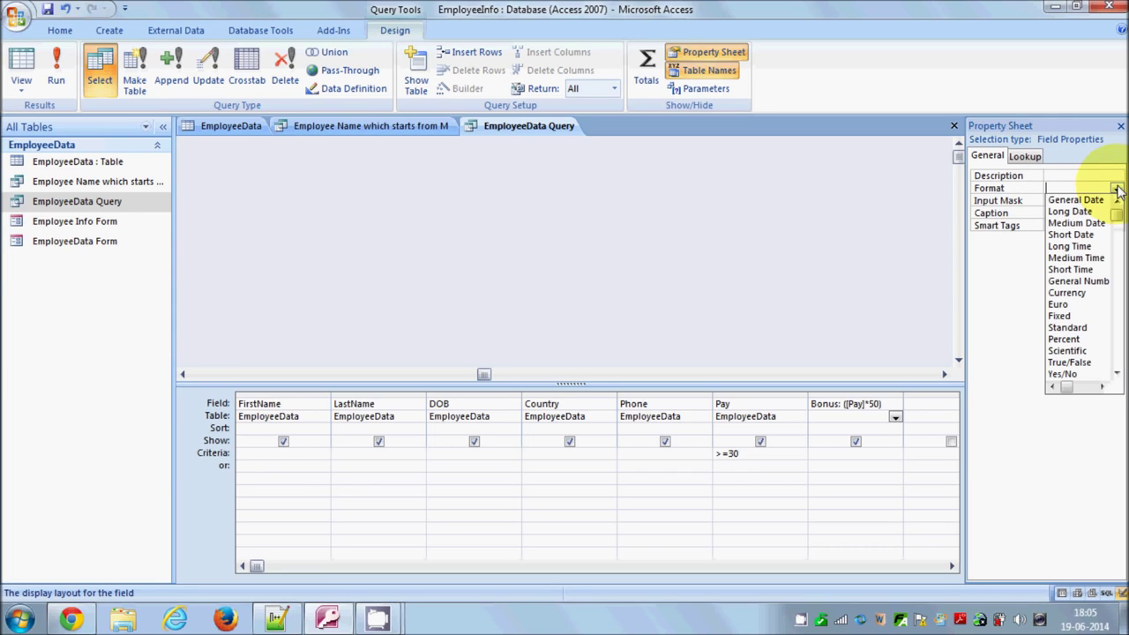
{"action": "left_click", "coordinate": [1058, 305]}
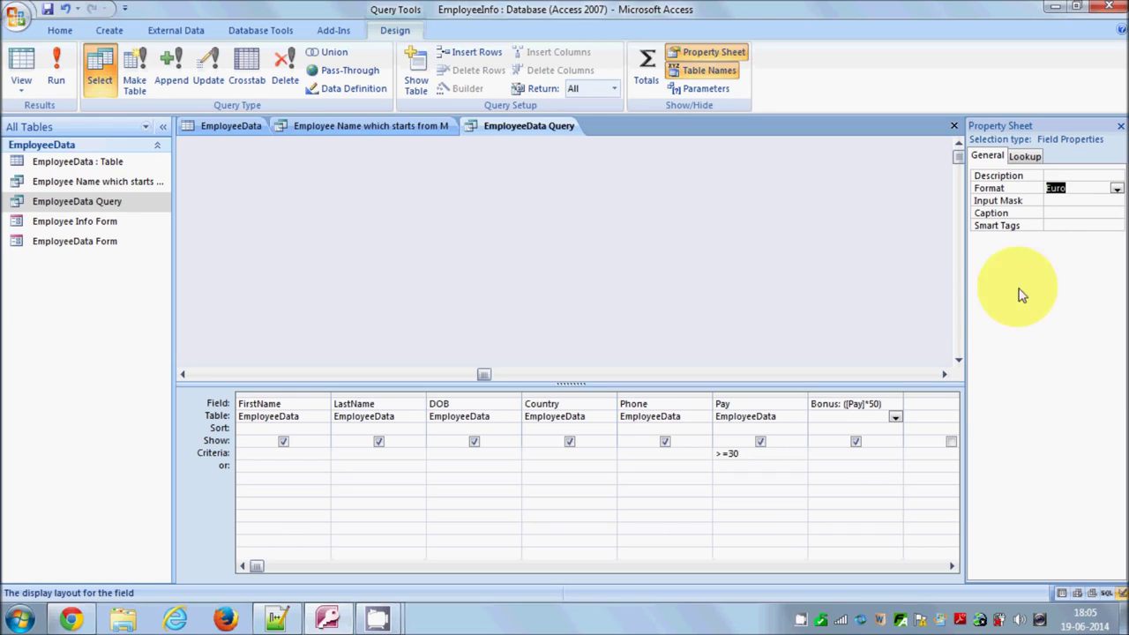
Run the query to check the Bonus column's formatting, and return to Design view.
{"action": "left_click", "coordinate": [57, 78]}
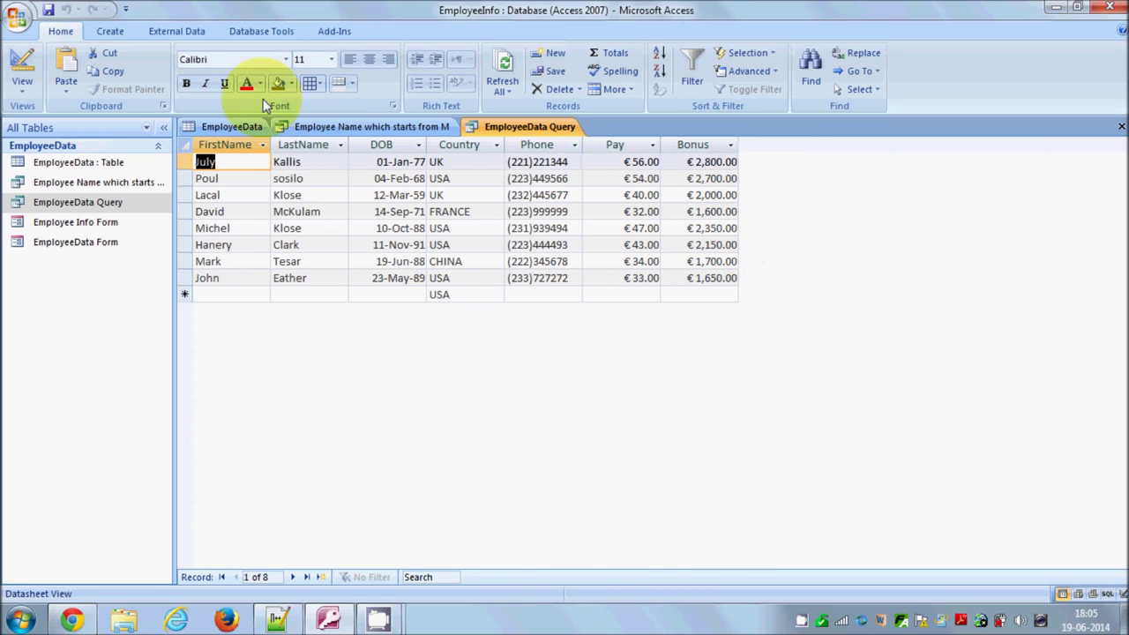
{"action": "left_click", "coordinate": [42, 67]}
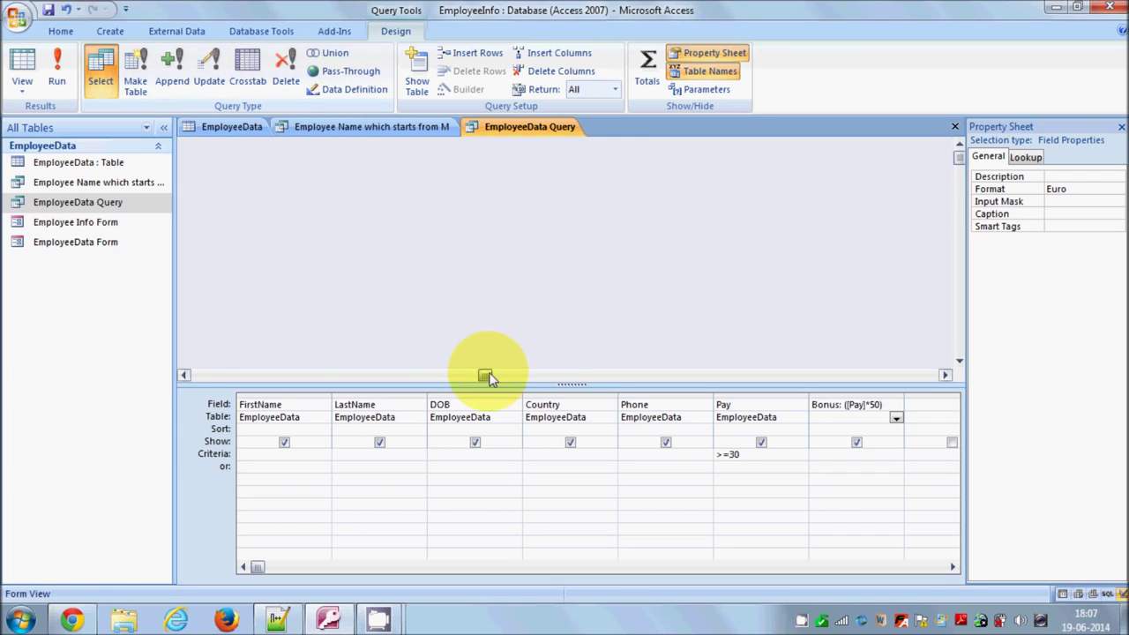
Change EmployeeData Query to an Update query and place the cursor in the FirstName criteria.
{"action": "left_click_drag", "start_coordinate": [489, 377], "coordinate": [189, 373]}
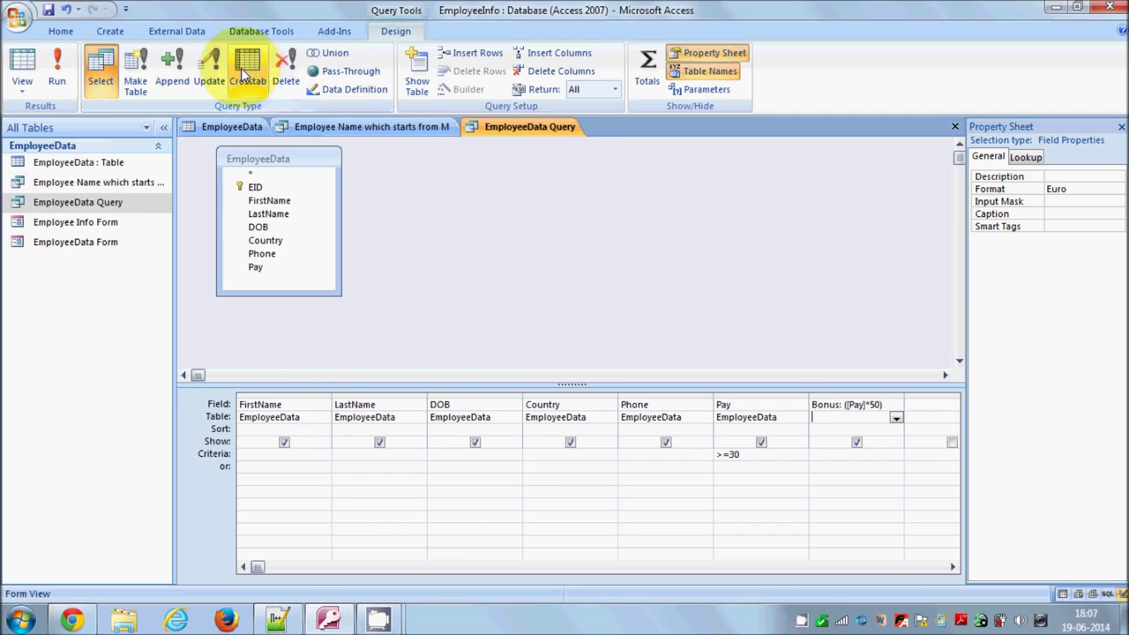
{"action": "left_click", "coordinate": [216, 68]}
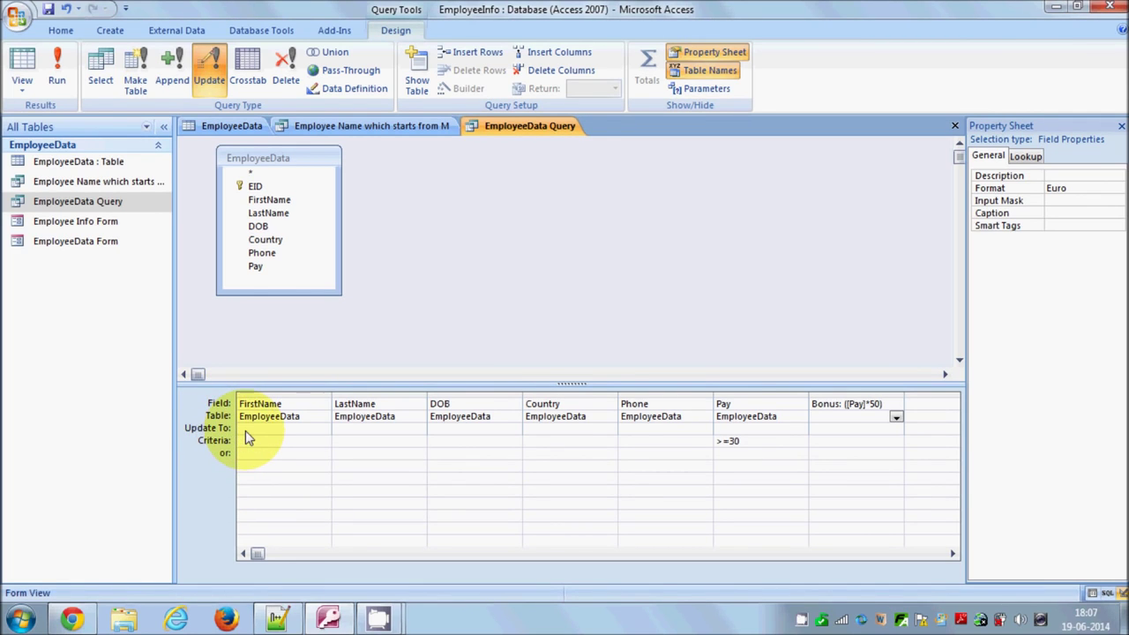
{"action": "left_click", "coordinate": [247, 435]}
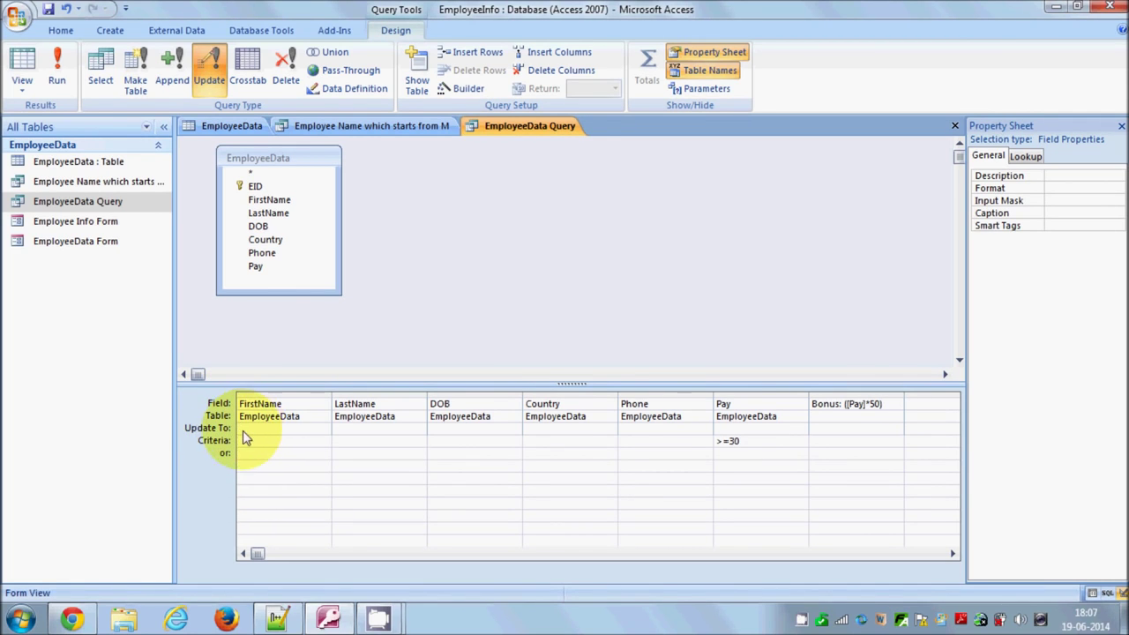
{"action": "left_click", "coordinate": [246, 445]}
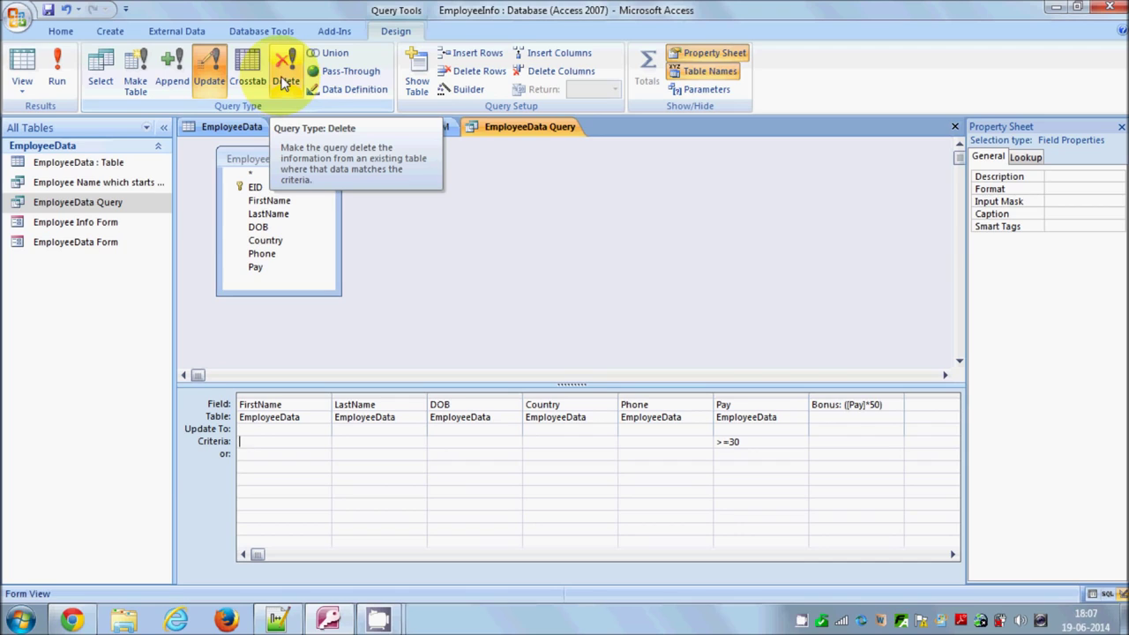
Change EmployeeData Query to a Delete query and place the cursor in the FirstName criteria.
{"action": "left_click", "coordinate": [282, 83]}
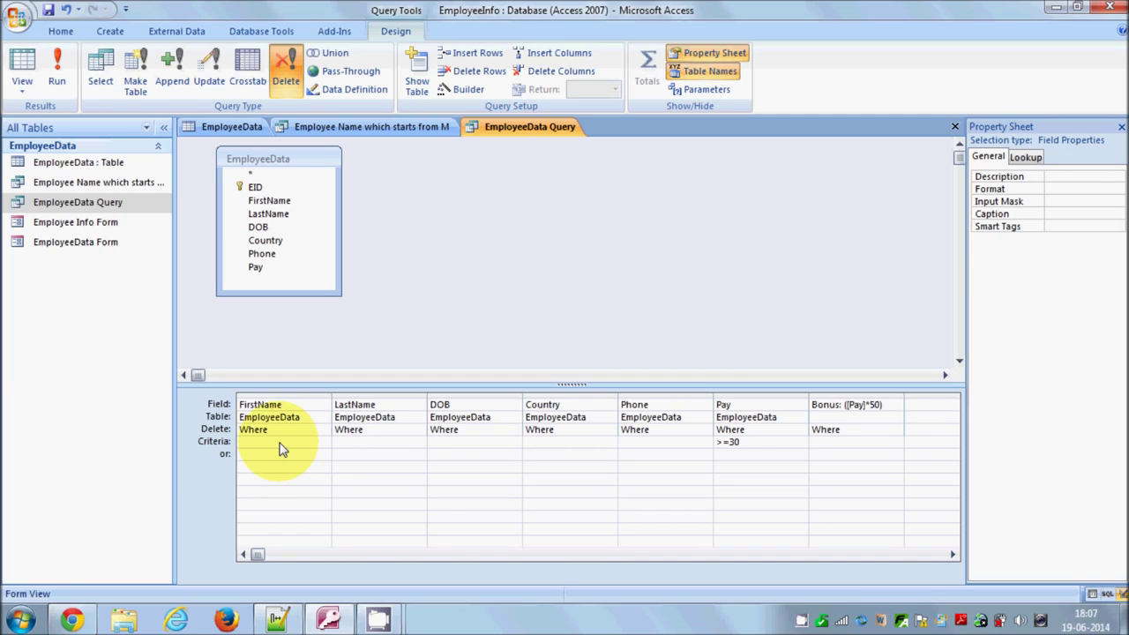
{"action": "left_click", "coordinate": [264, 189]}
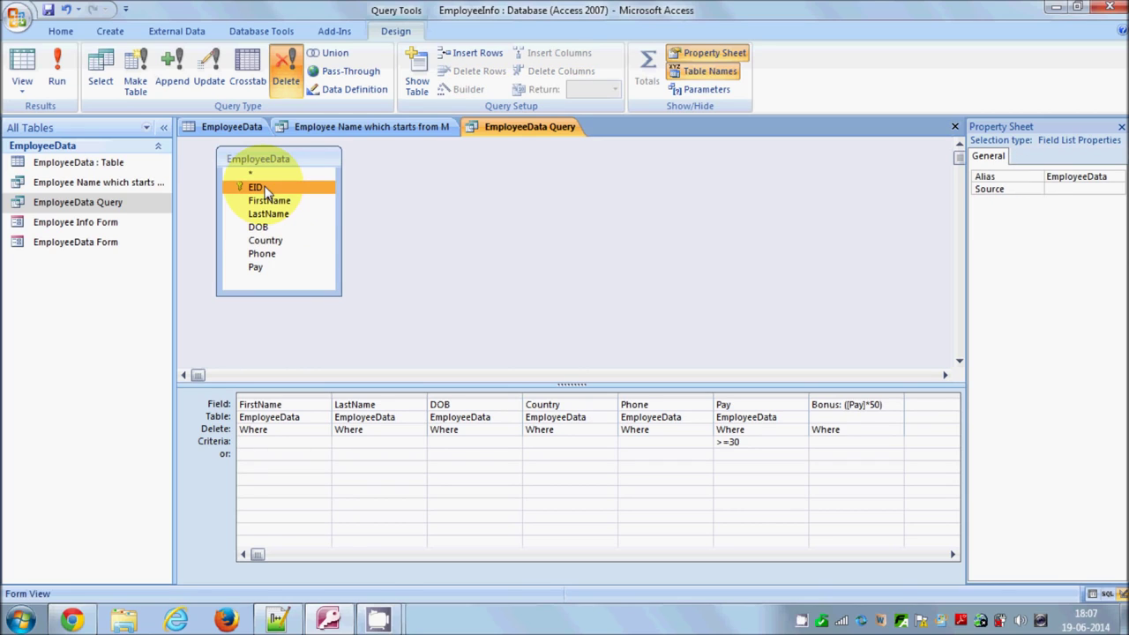
{"action": "right_click", "coordinate": [267, 191]}
{"action": "left_click", "coordinate": [248, 189]}
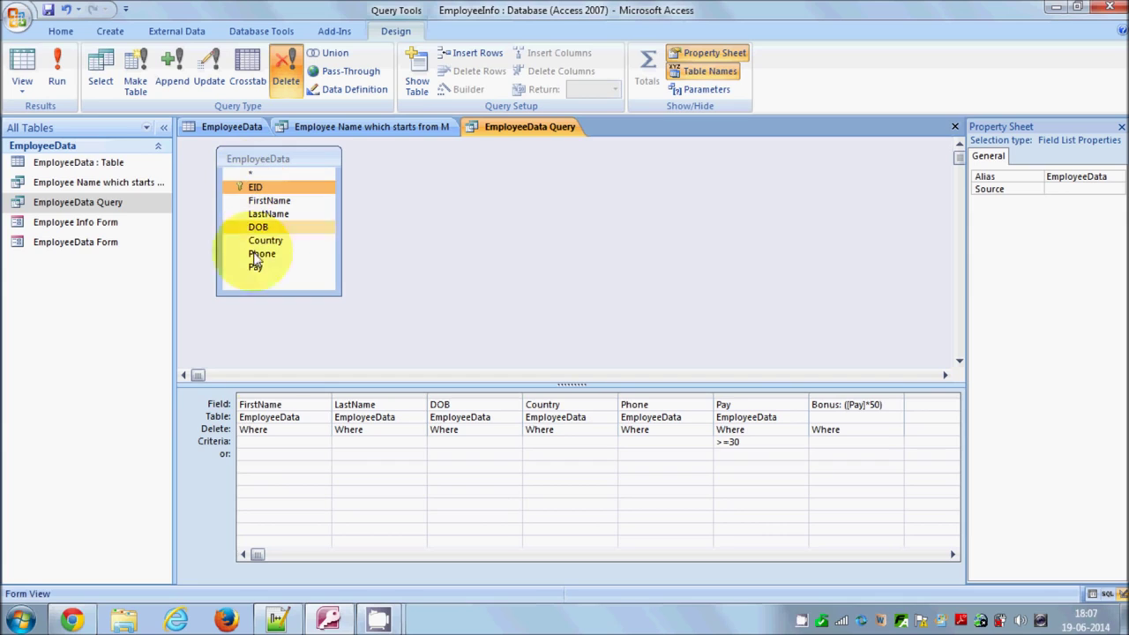
{"action": "left_click", "coordinate": [261, 449]}
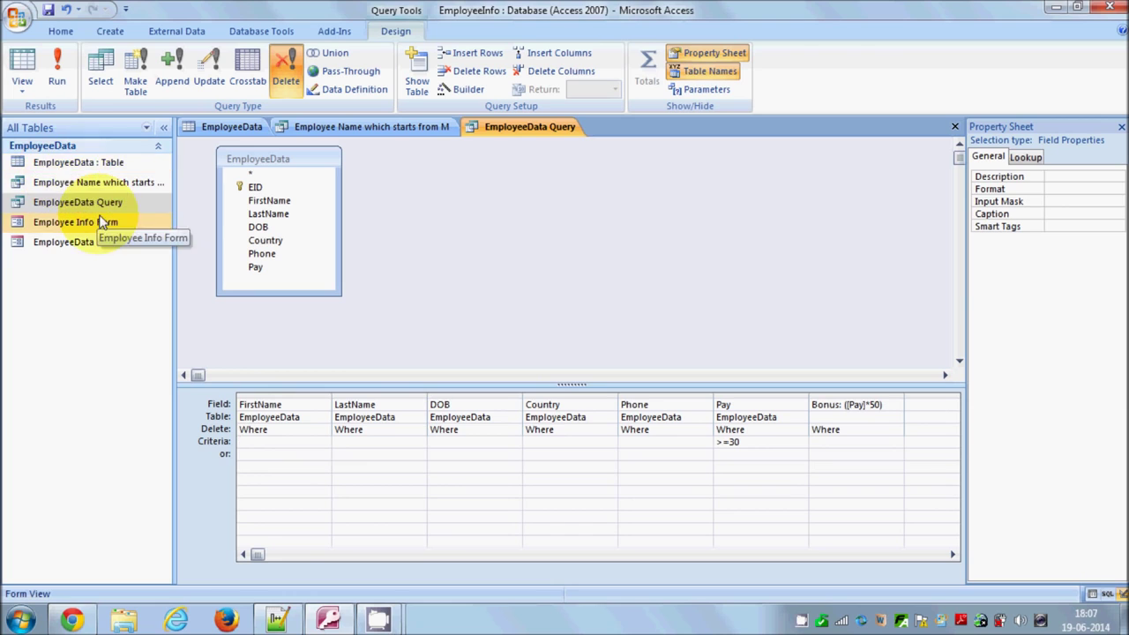
Look up the first name in the last record of the EmployeeData table and return to the query design.
{"action": "left_click", "coordinate": [71, 162]}
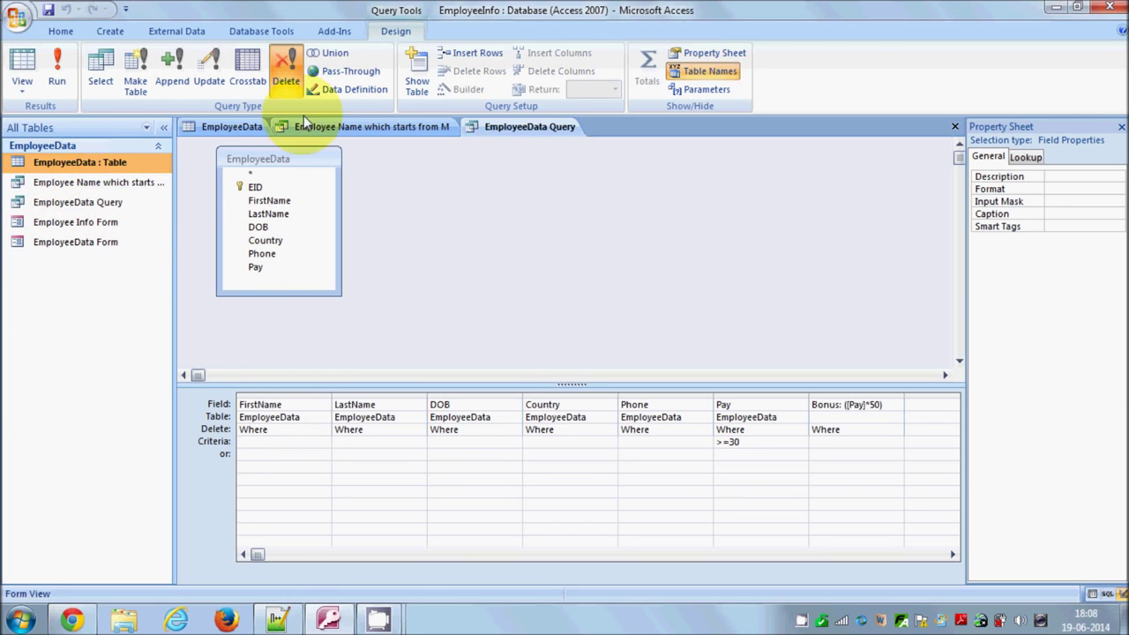
{"action": "left_click", "coordinate": [231, 126]}
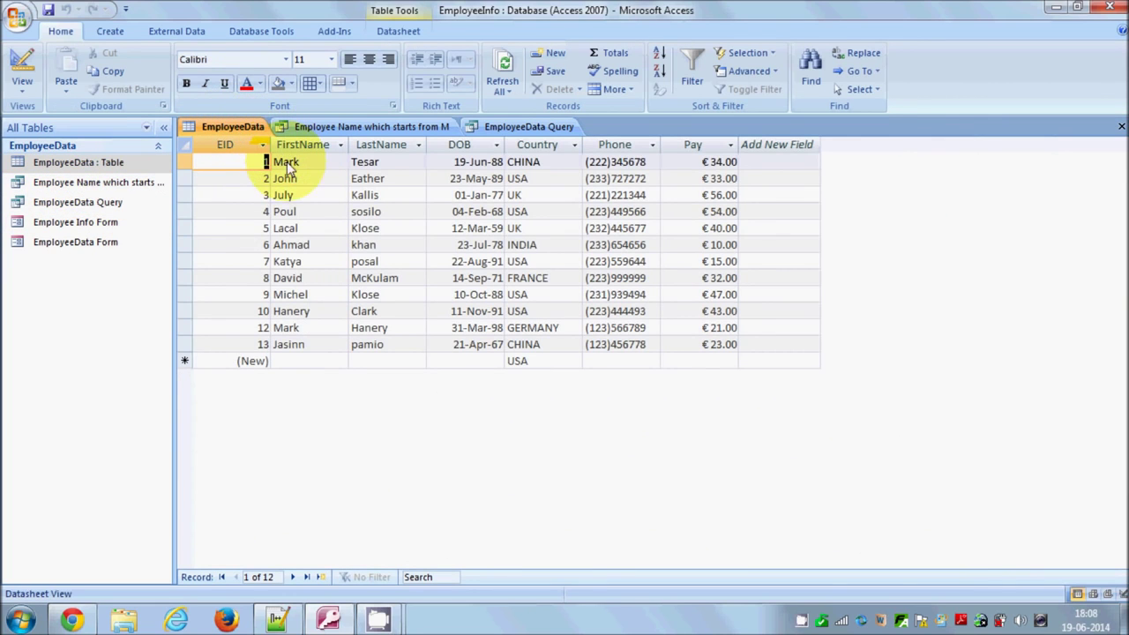
{"action": "left_click", "coordinate": [305, 347]}
{"action": "left_click_drag", "start_coordinate": [311, 350], "coordinate": [273, 351]}
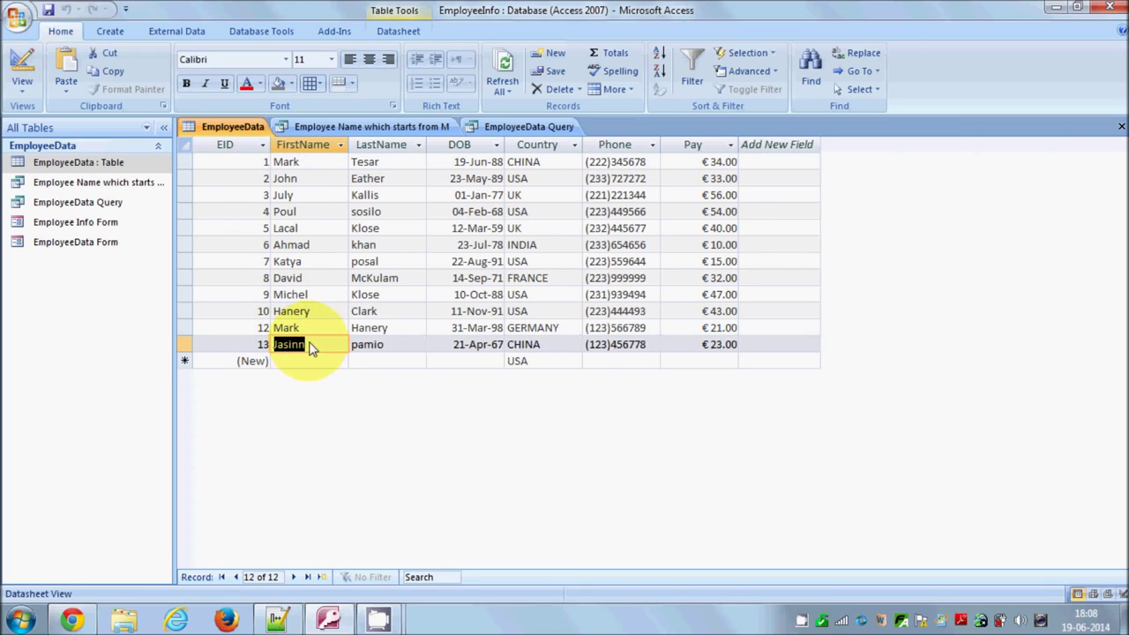
{"action": "left_click", "coordinate": [81, 204]}
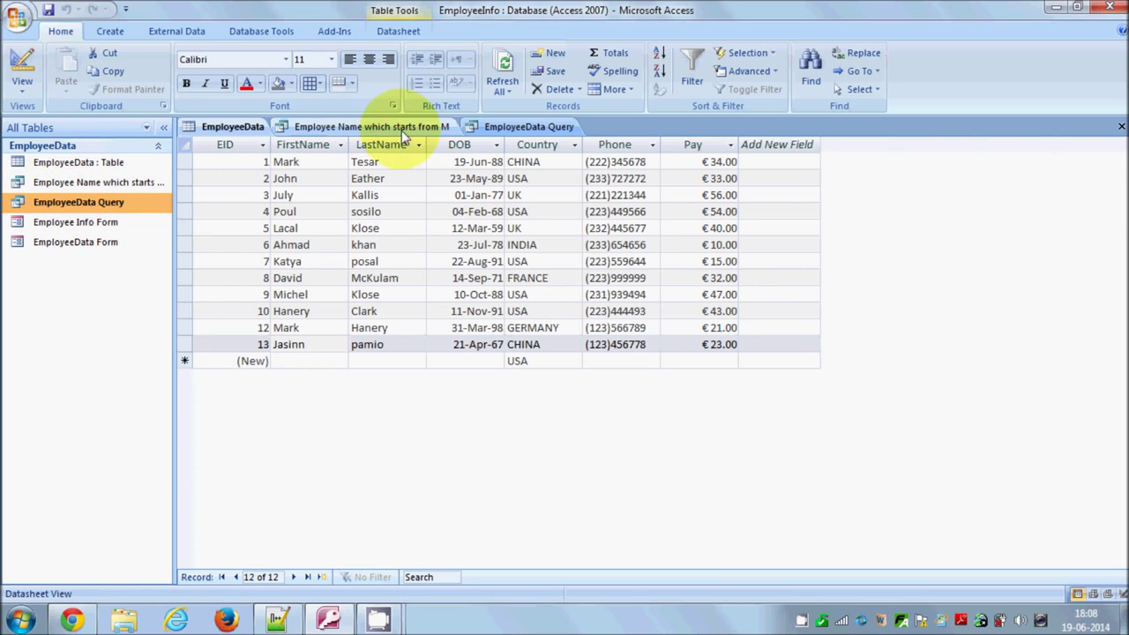
{"action": "left_click", "coordinate": [501, 126]}
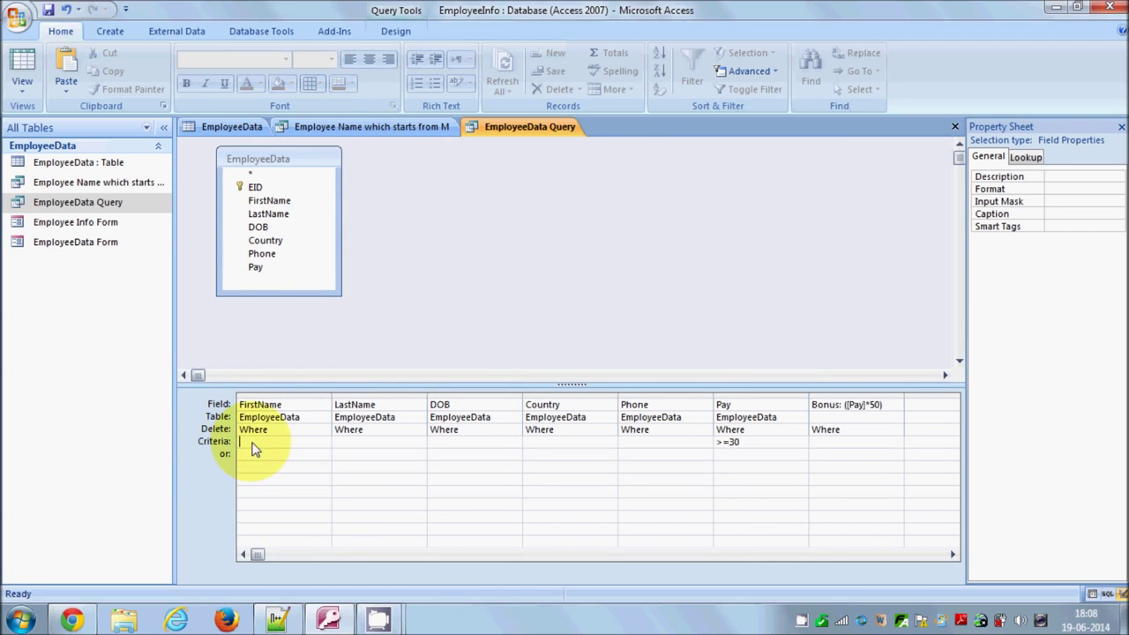
Enter the last employee's first name as the FirstName criterion of the Delete query.
{"action": "left_click", "coordinate": [395, 31]}
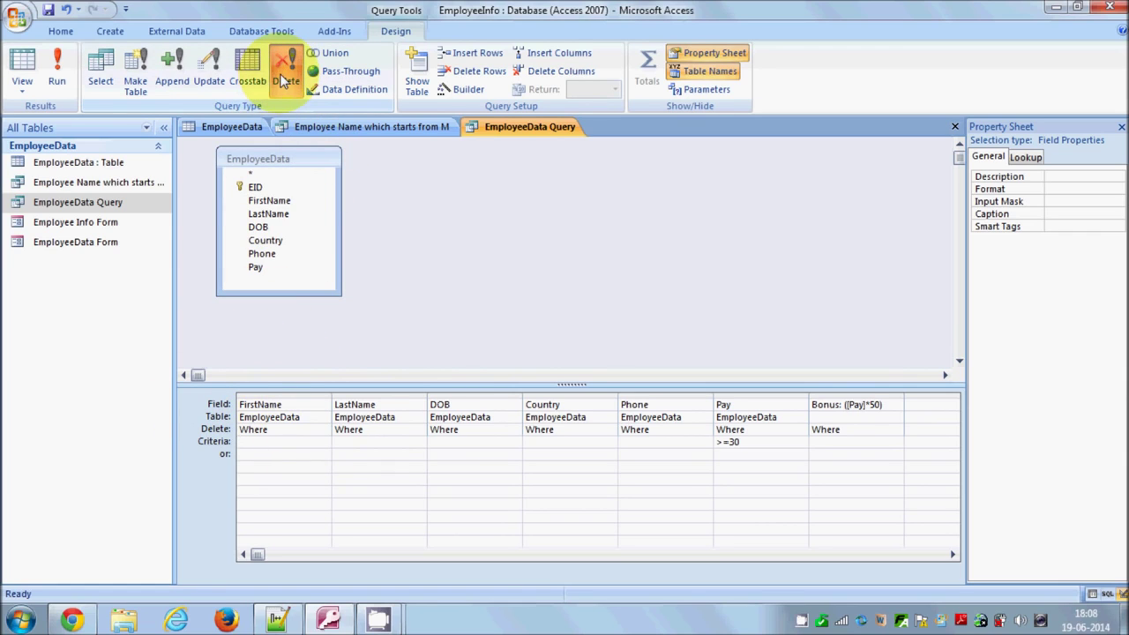
{"action": "left_click", "coordinate": [275, 442]}
{"action": "type", "text": "Jasinn"}
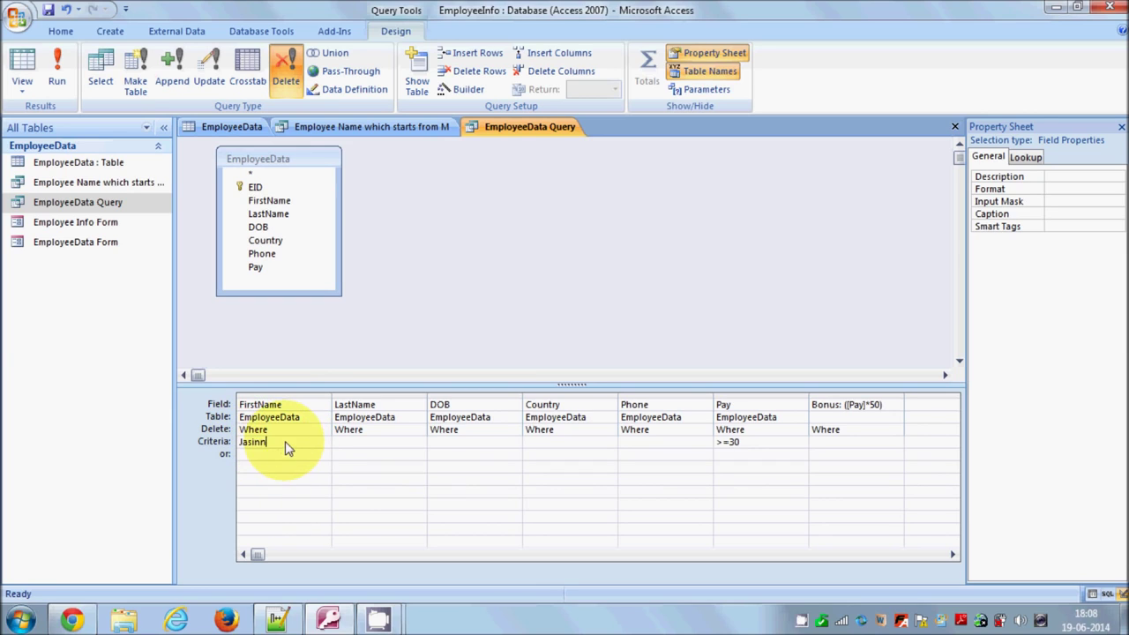
{"action": "left_click", "coordinate": [282, 290]}
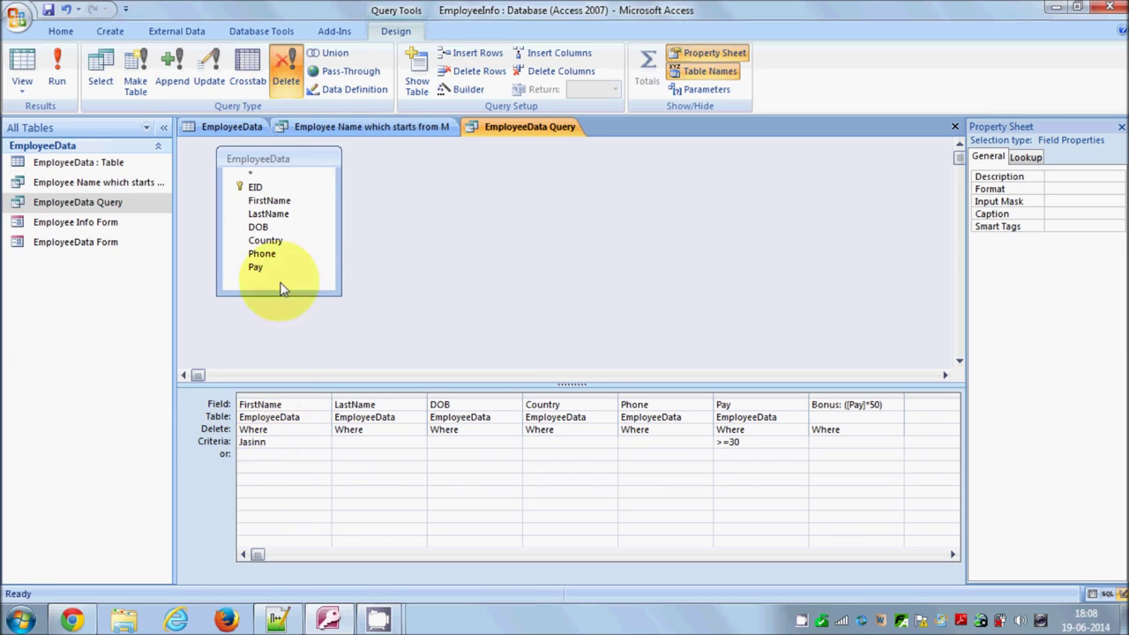
Run the Delete query and cancel the deletion at the confirmation.
{"action": "left_click", "coordinate": [60, 71]}
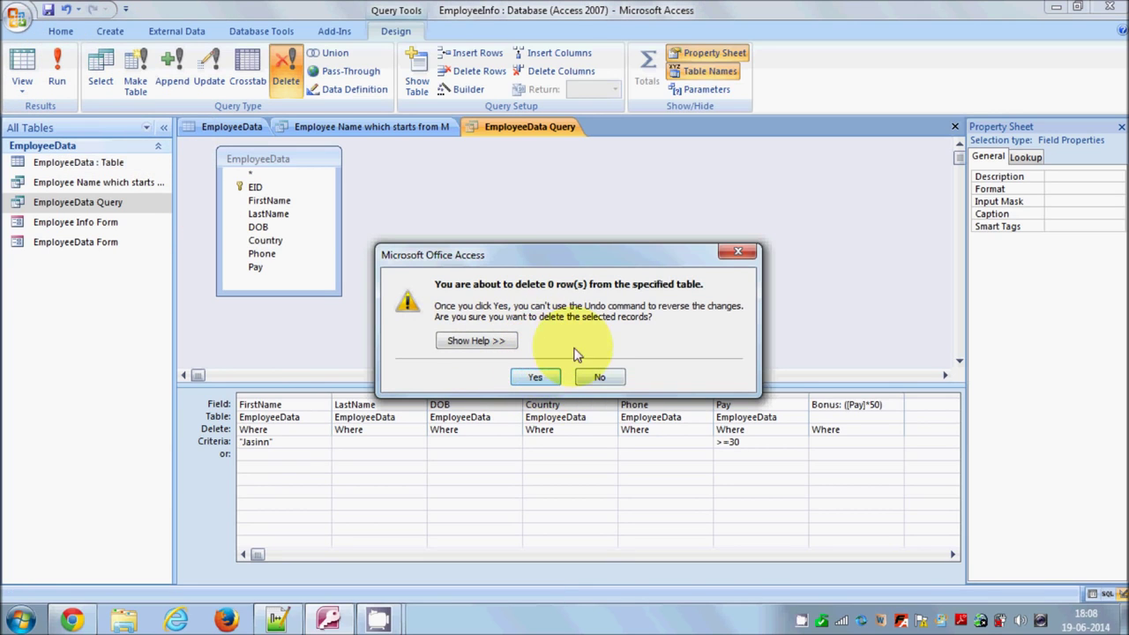
{"action": "left_click", "coordinate": [507, 628]}
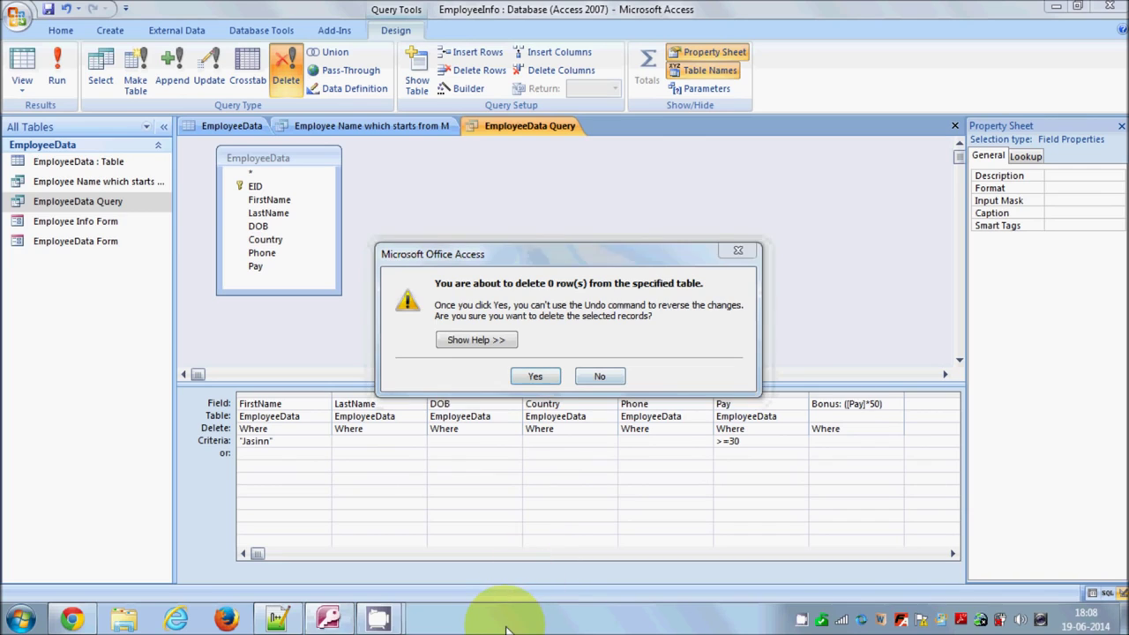
{"action": "key", "text": "Escape"}
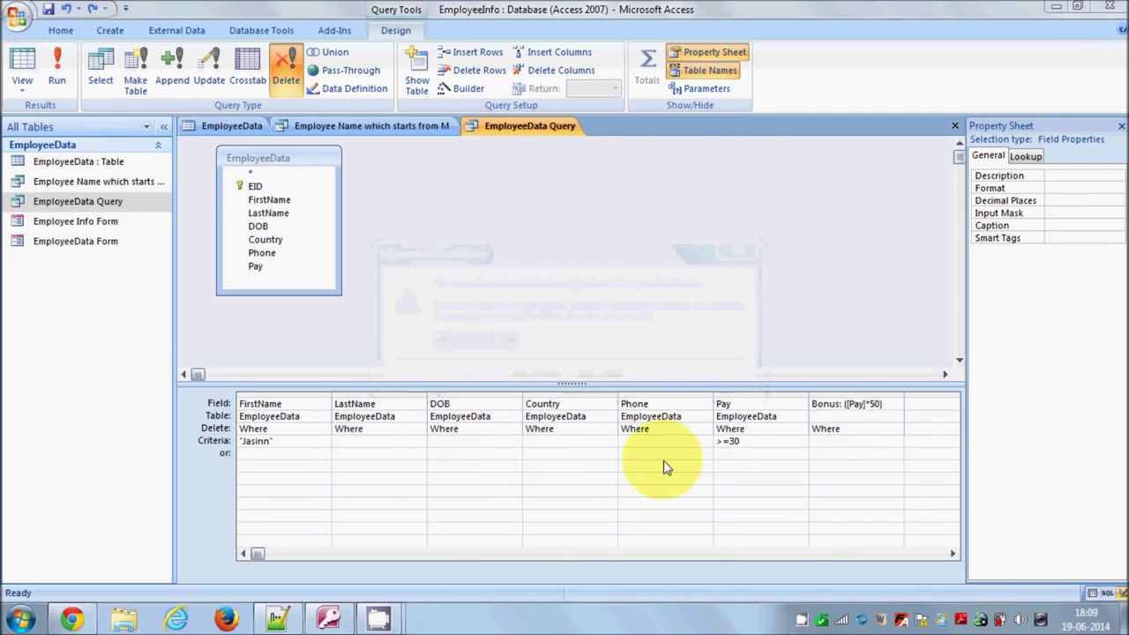
Remove the criterion from the Pay column of the Delete query.
{"action": "double_click", "coordinate": [746, 447]}
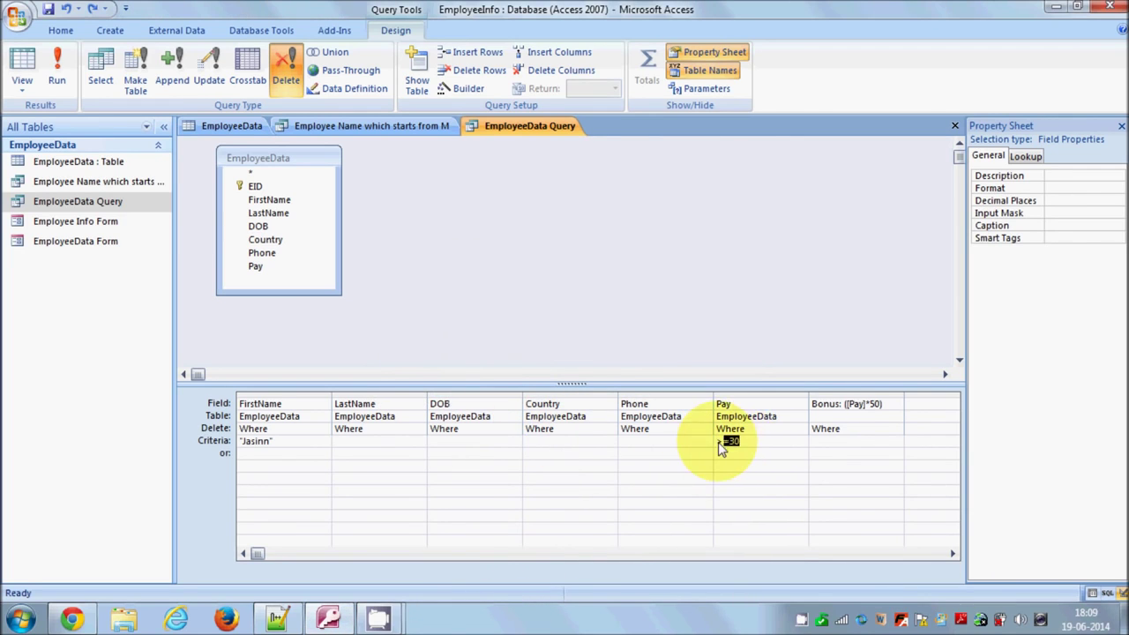
{"action": "left_click", "coordinate": [752, 446]}
{"action": "left_click_drag", "start_coordinate": [753, 446], "coordinate": [714, 445]}
{"action": "key", "text": "Delete"}
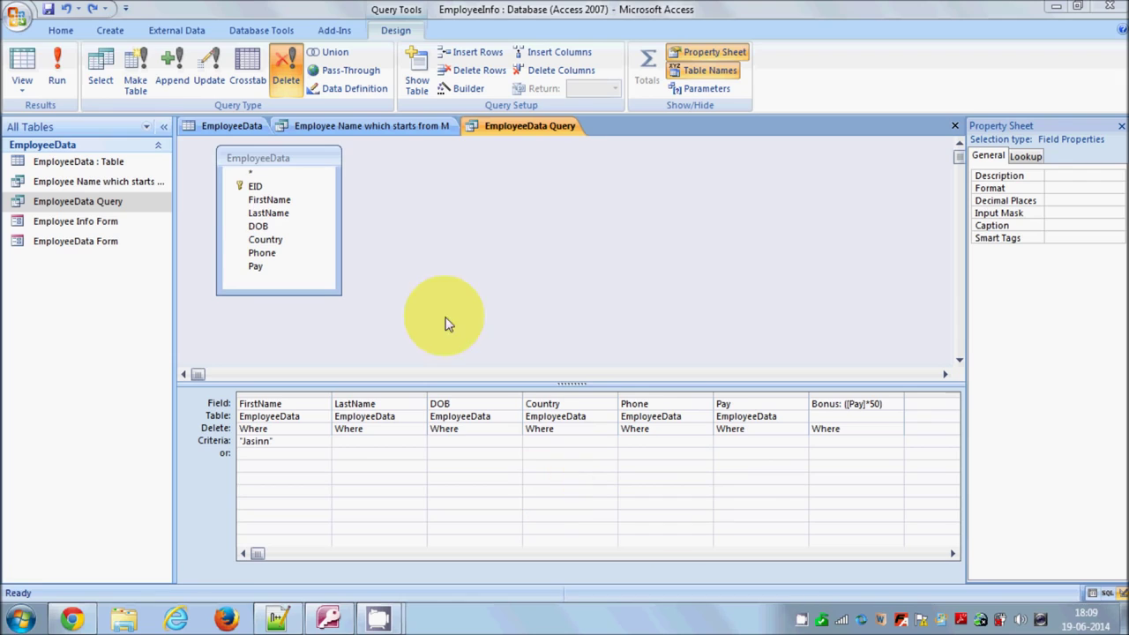
Run the Delete query, decline the deletion, and inspect the matching record in the EmployeeData table.
{"action": "left_click", "coordinate": [57, 77]}
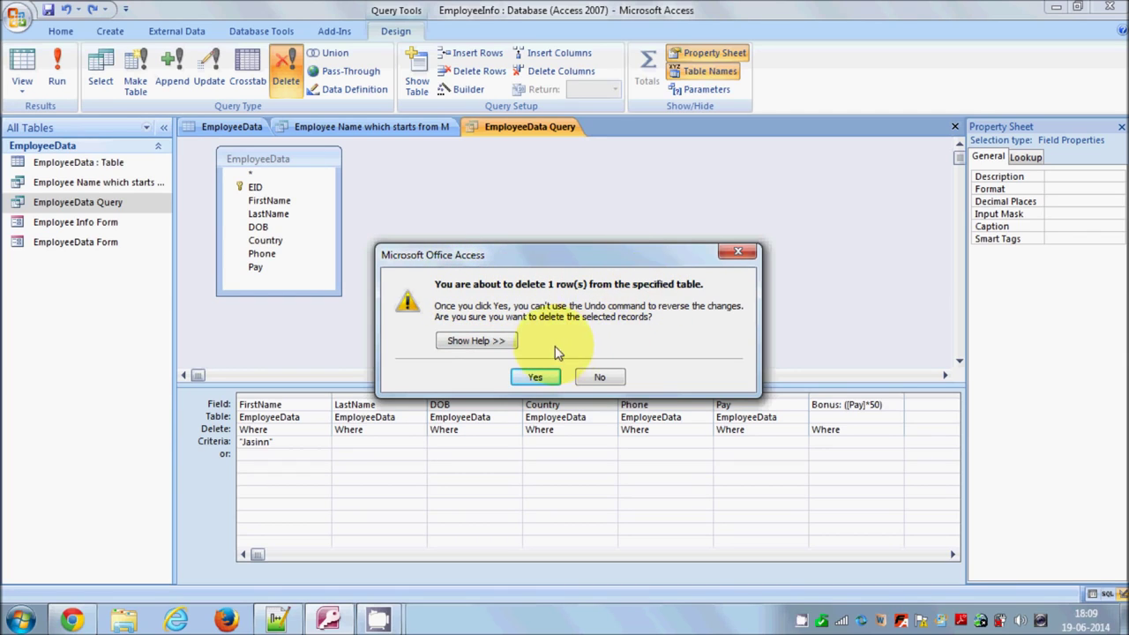
{"action": "left_click", "coordinate": [595, 377]}
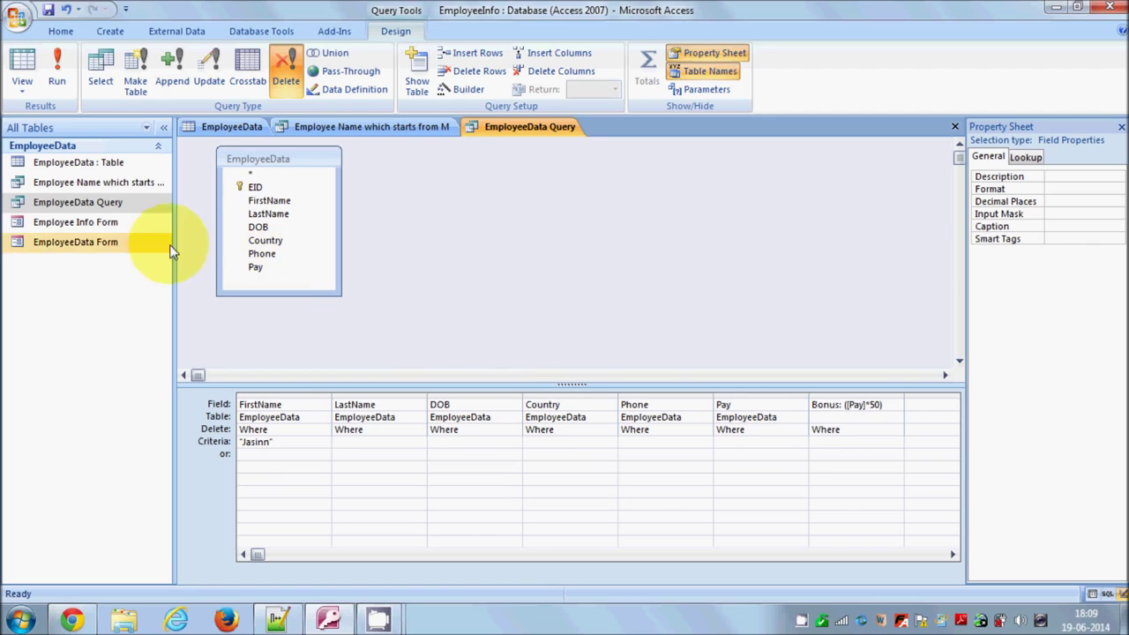
{"action": "left_click", "coordinate": [228, 126]}
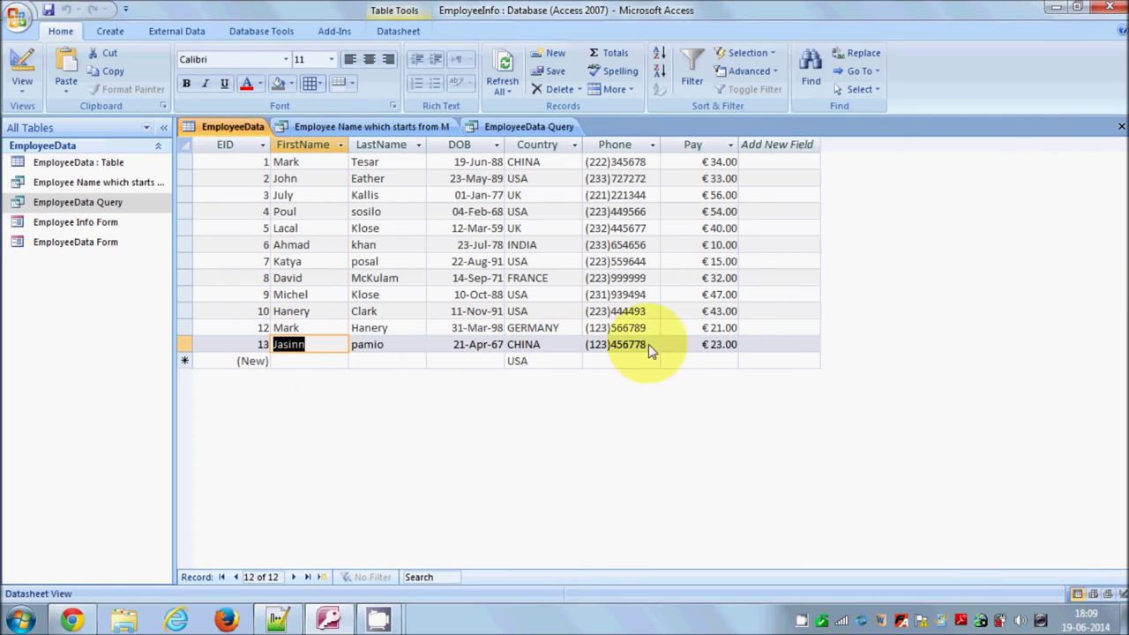
{"action": "left_click", "coordinate": [242, 344]}
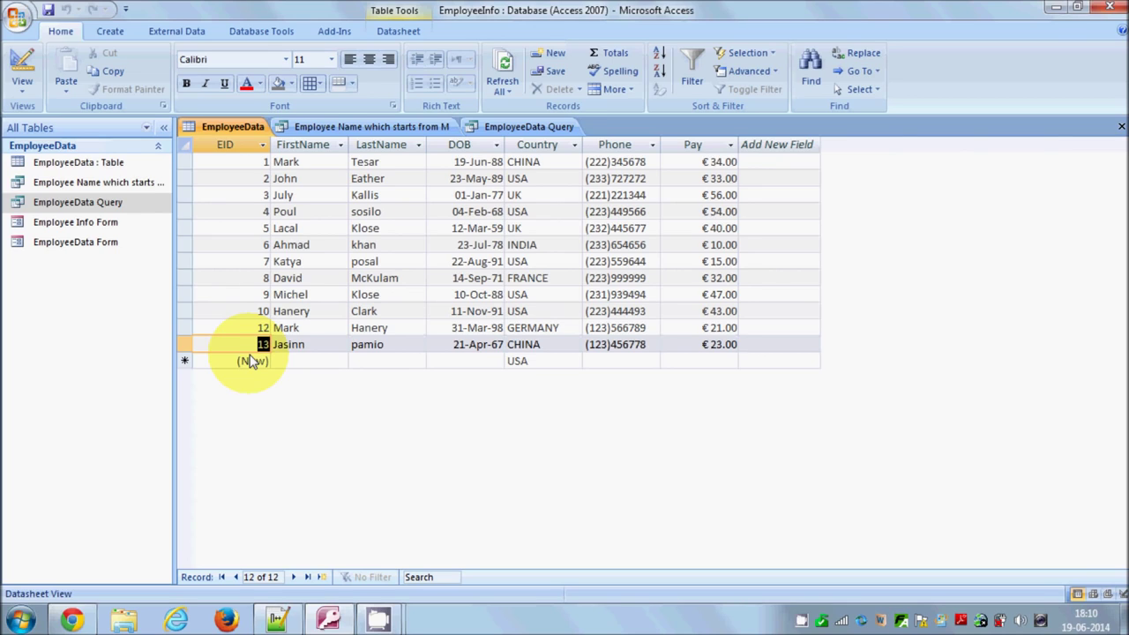
Try to open the EmployeeData table in Design view, dismiss the read-only prompt, and return to EmployeeData Query.
{"action": "left_click", "coordinate": [18, 84]}
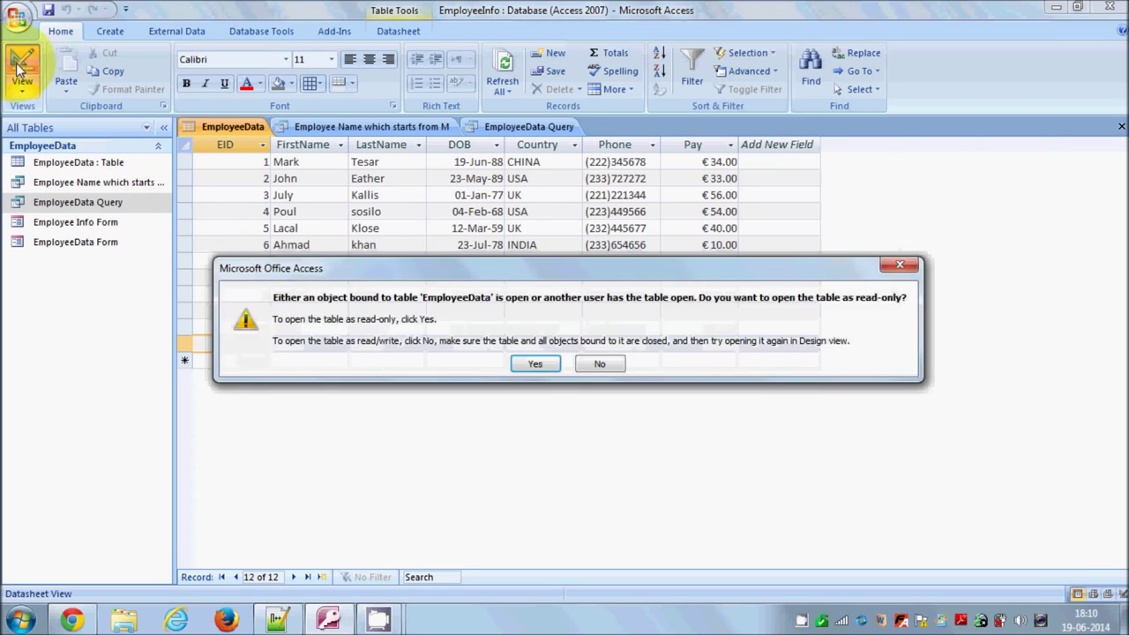
{"action": "left_click", "coordinate": [899, 265]}
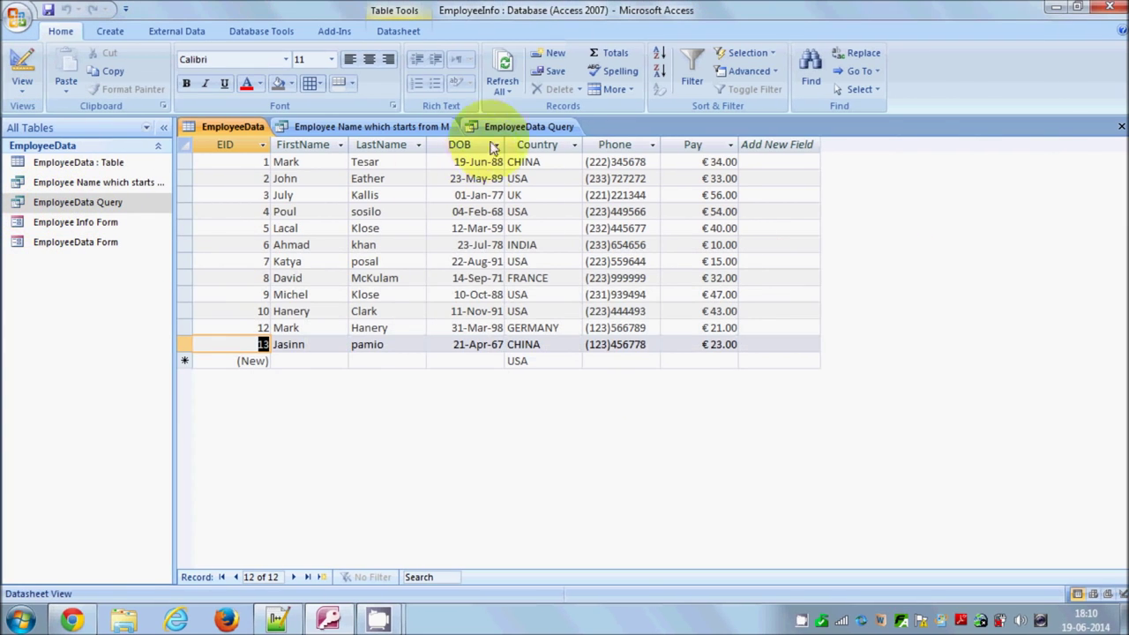
{"action": "left_click", "coordinate": [496, 126]}
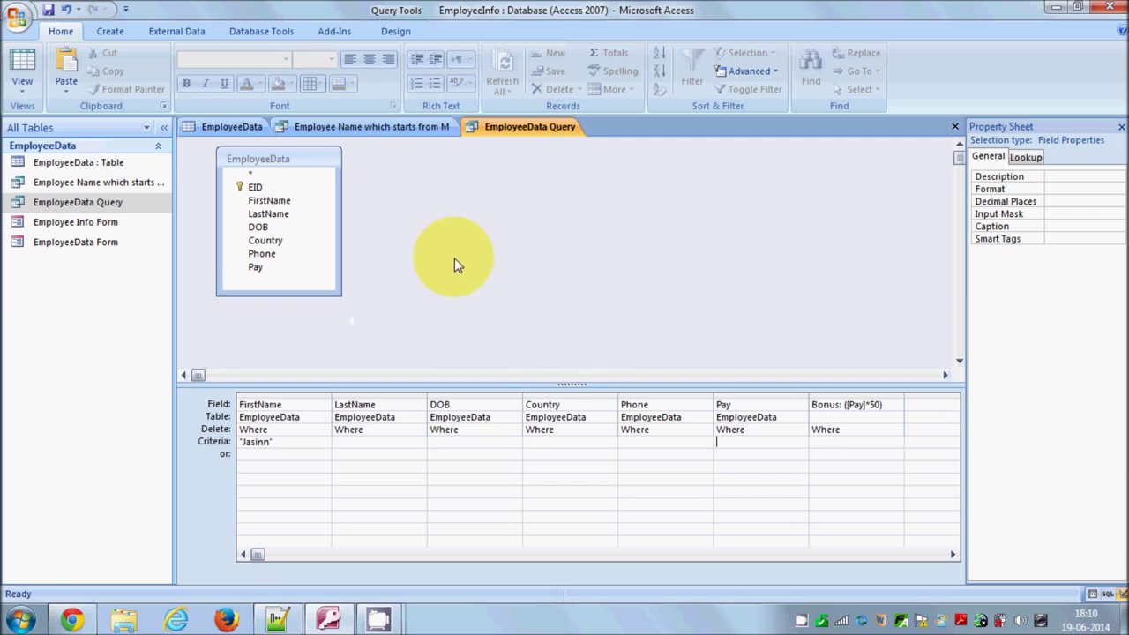
Switch the Delete query from Design view to SQL view.
{"action": "left_click", "coordinate": [395, 31]}
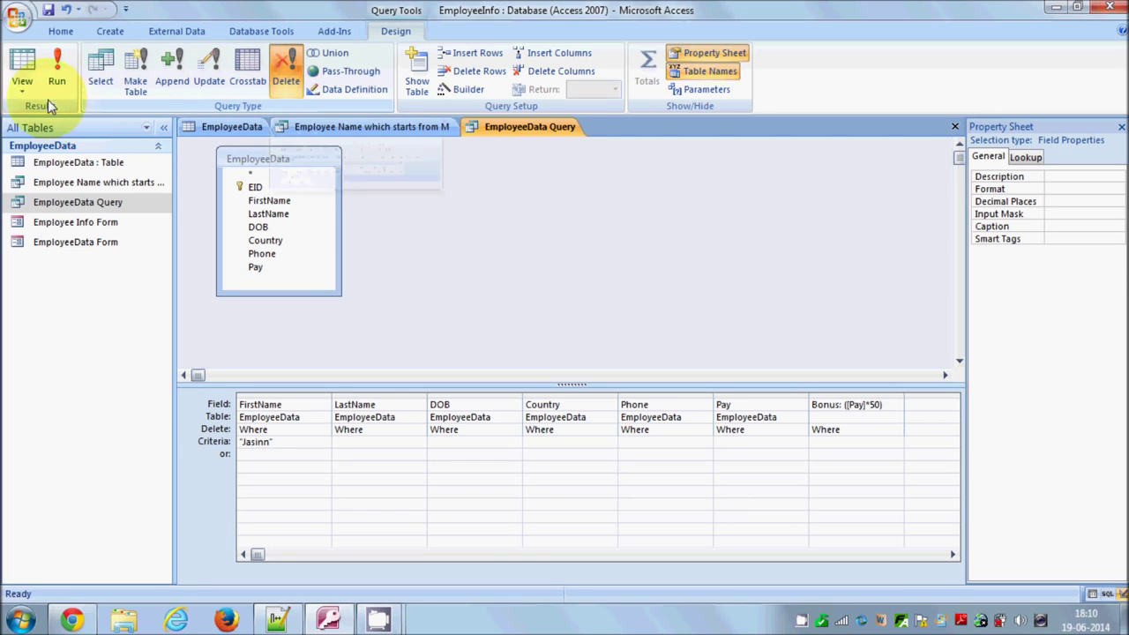
{"action": "left_click", "coordinate": [22, 86]}
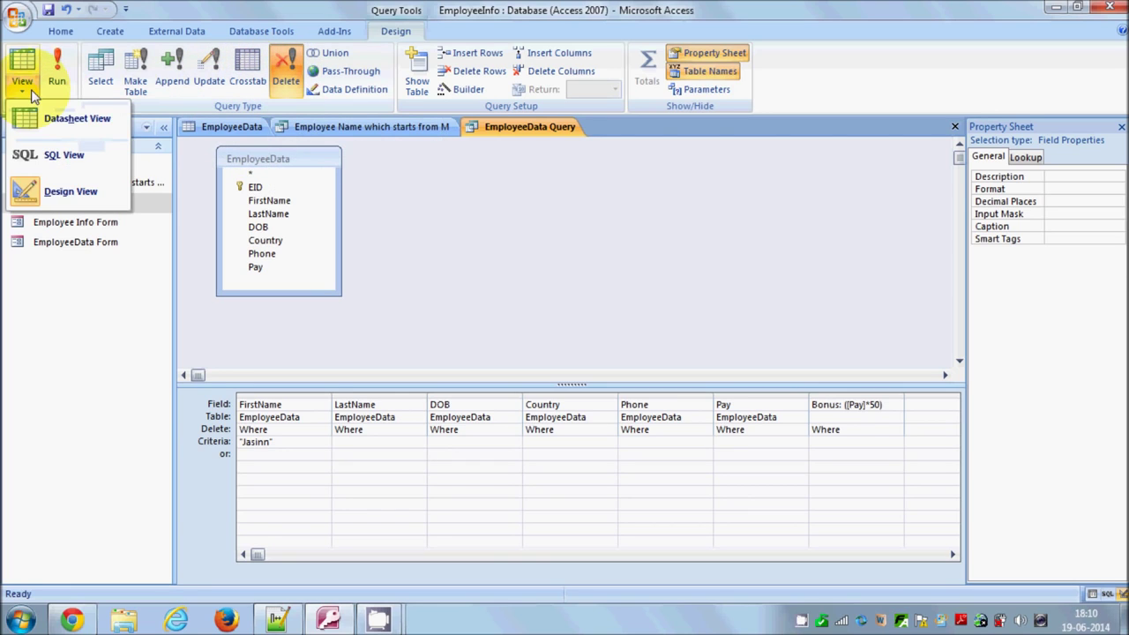
{"action": "left_click", "coordinate": [54, 157]}
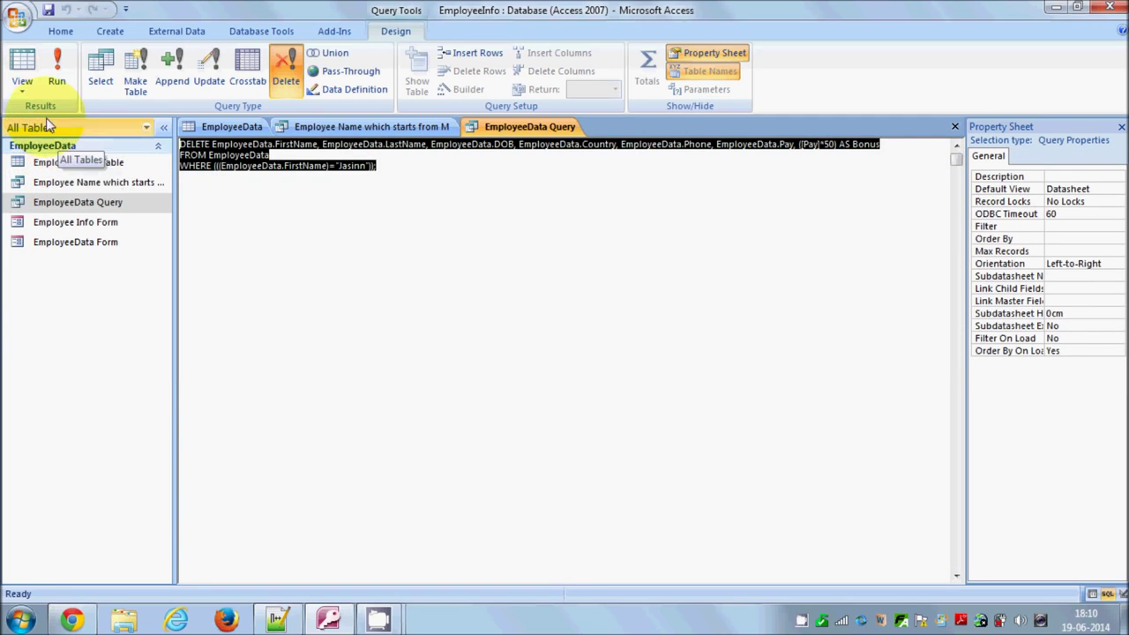
{"action": "left_click", "coordinate": [28, 90]}
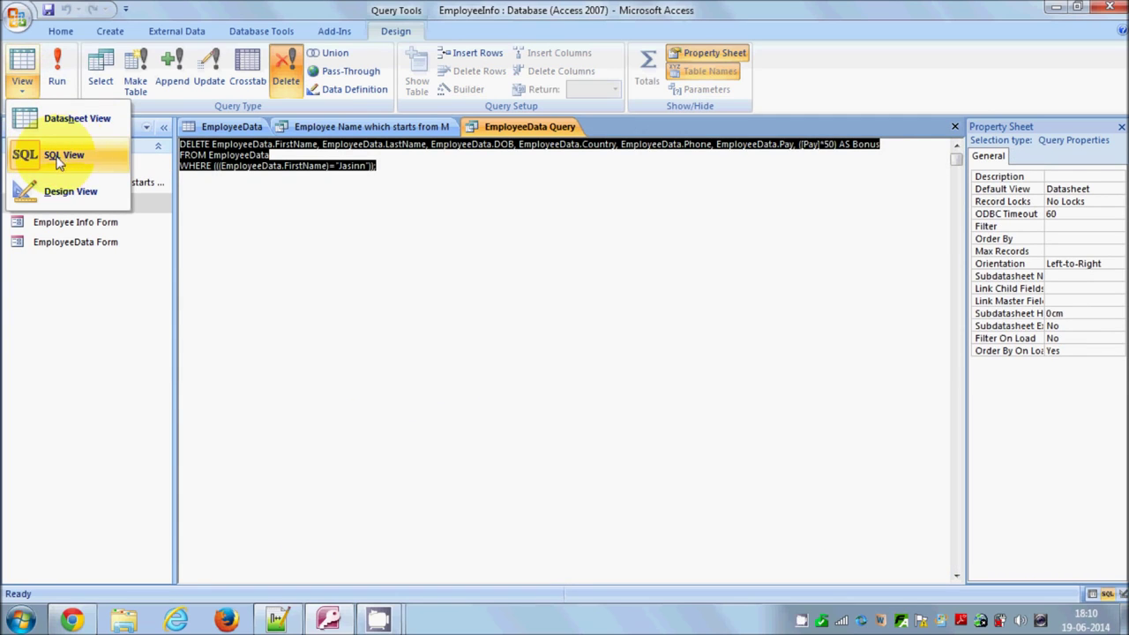
Highlight the full DELETE statement to examine its field list, FROM table and WHERE condition.
{"action": "left_click", "coordinate": [410, 170]}
{"action": "left_click_drag", "start_coordinate": [426, 164], "coordinate": [156, 126]}
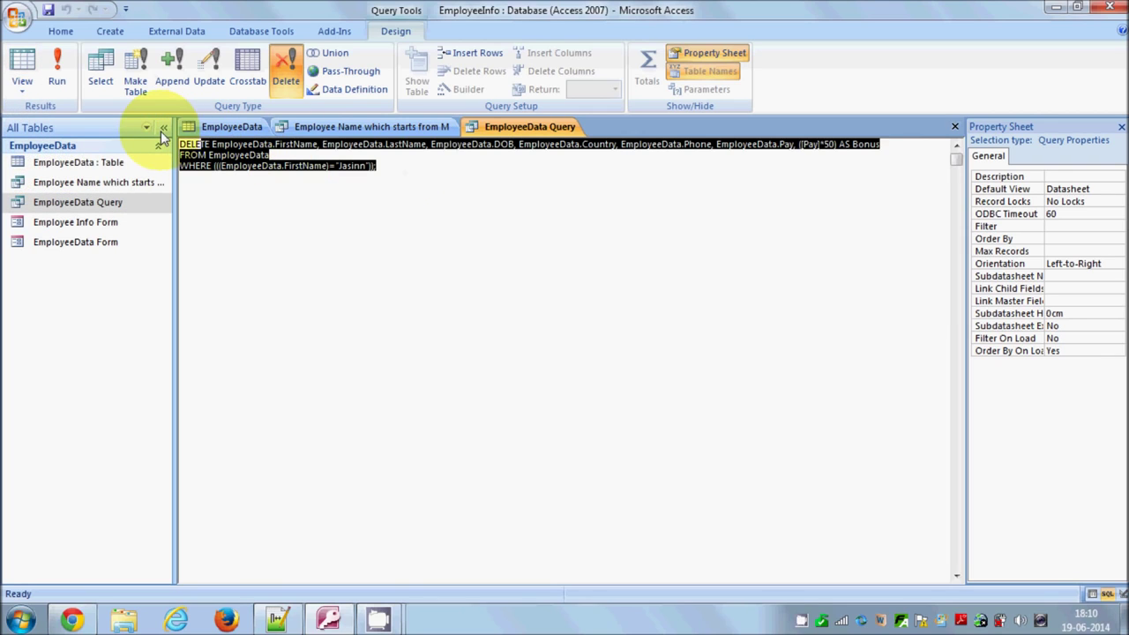
{"action": "left_click_drag", "start_coordinate": [393, 173], "coordinate": [188, 155]}
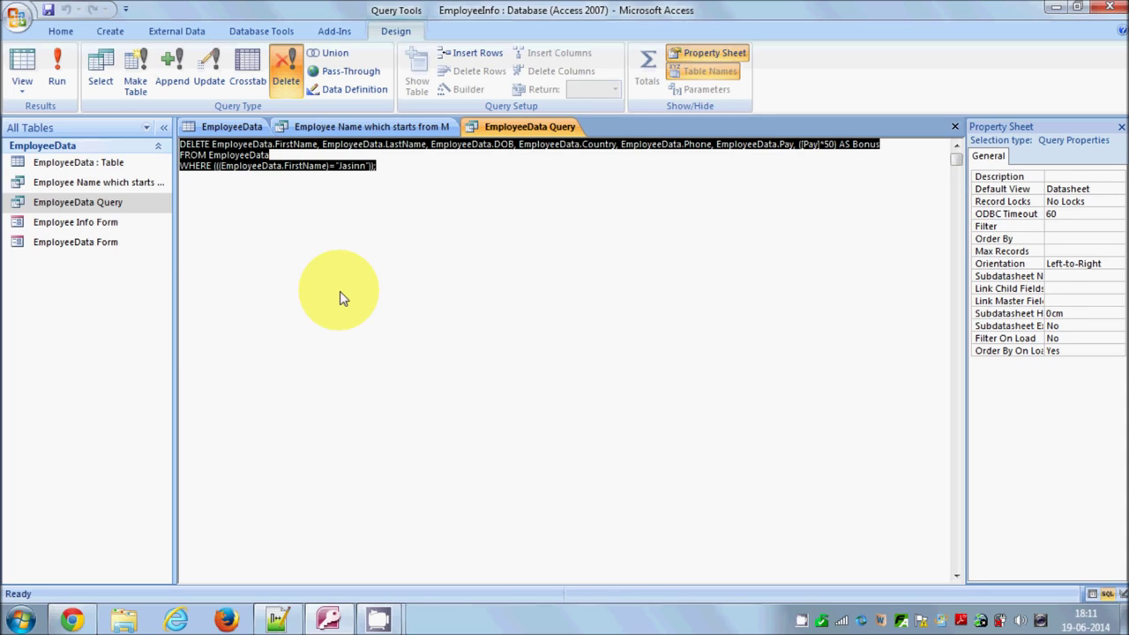
{"action": "left_click", "coordinate": [398, 173]}
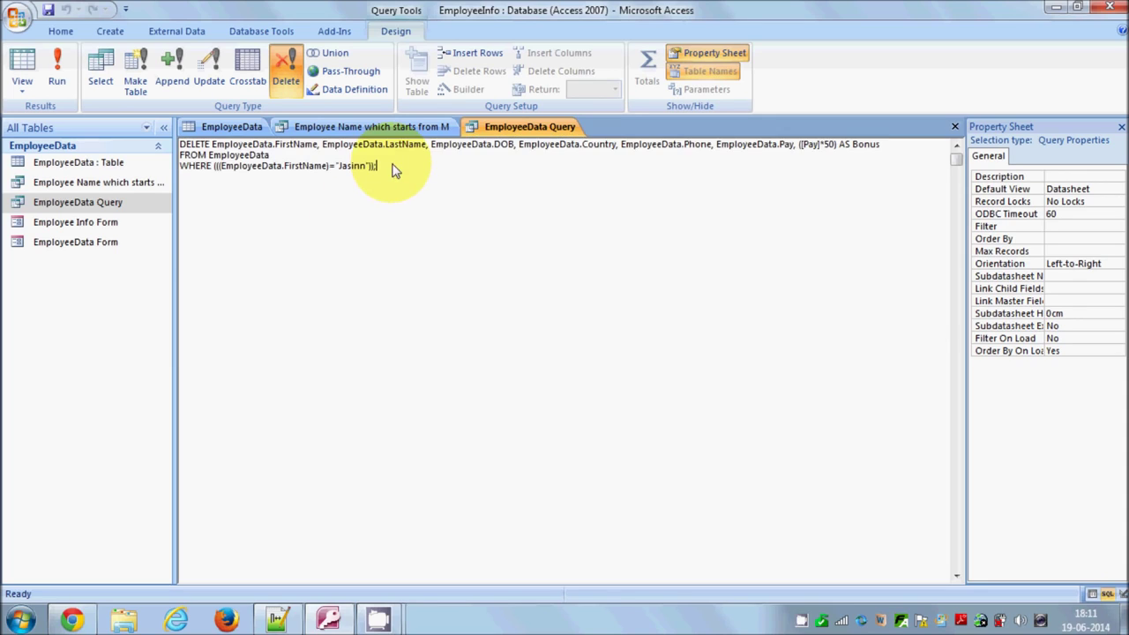
{"action": "left_click_drag", "start_coordinate": [416, 171], "coordinate": [154, 128]}
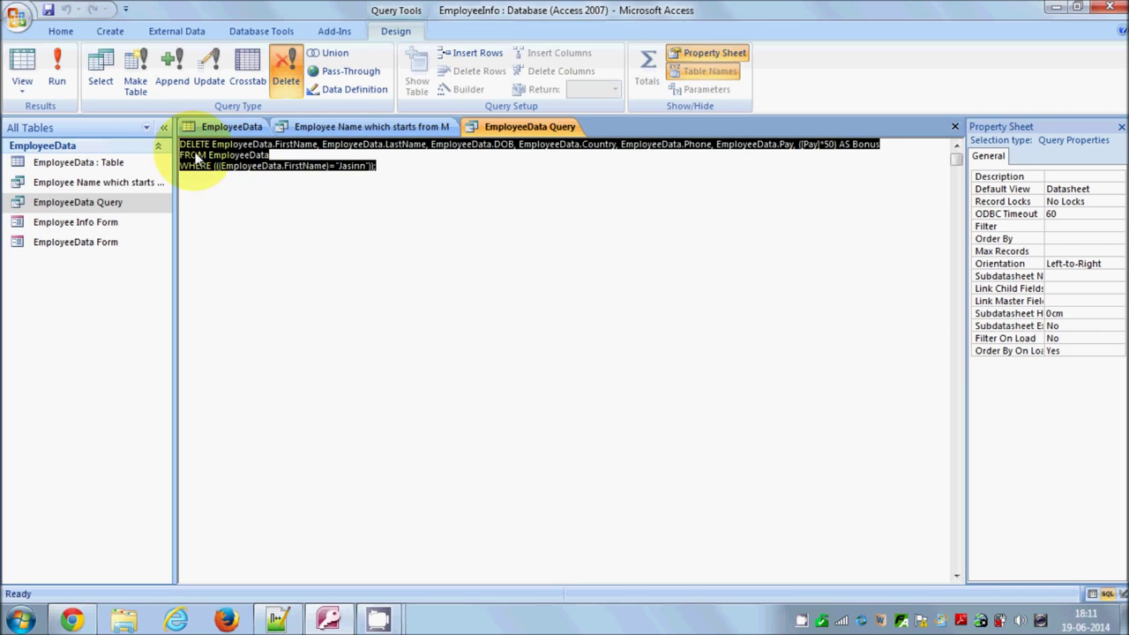
{"action": "left_click", "coordinate": [443, 625]}
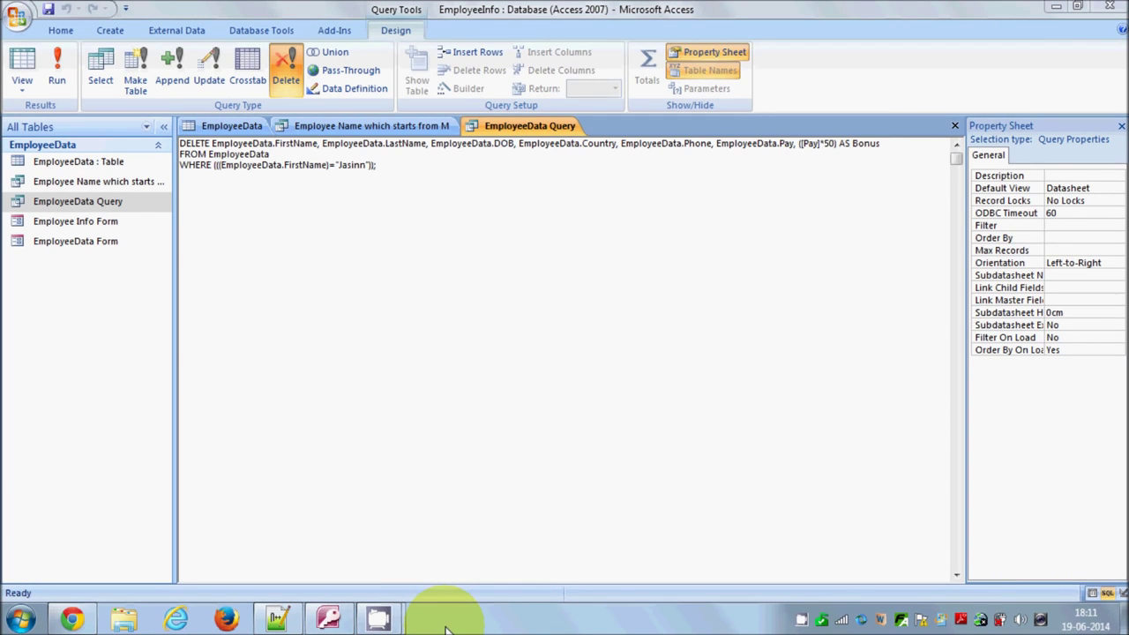